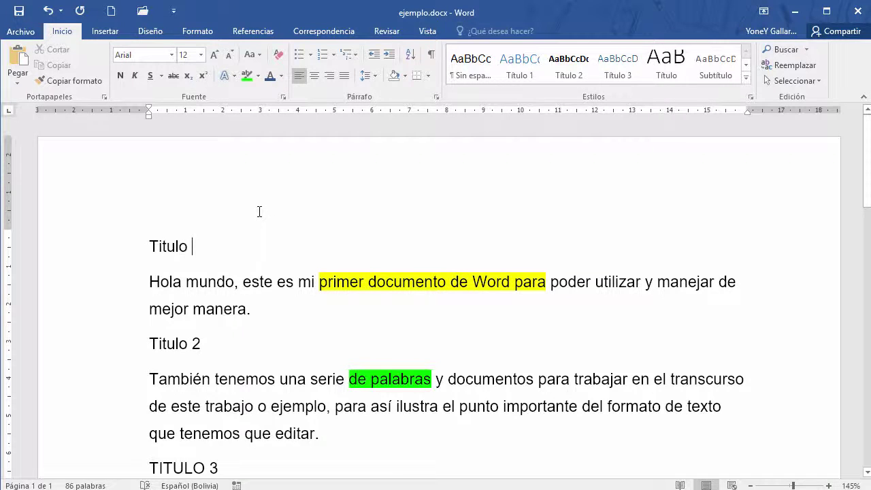
Switch to Photoshop and resize its window to fill the visible screen area
key("super")
left_click(341, 218)
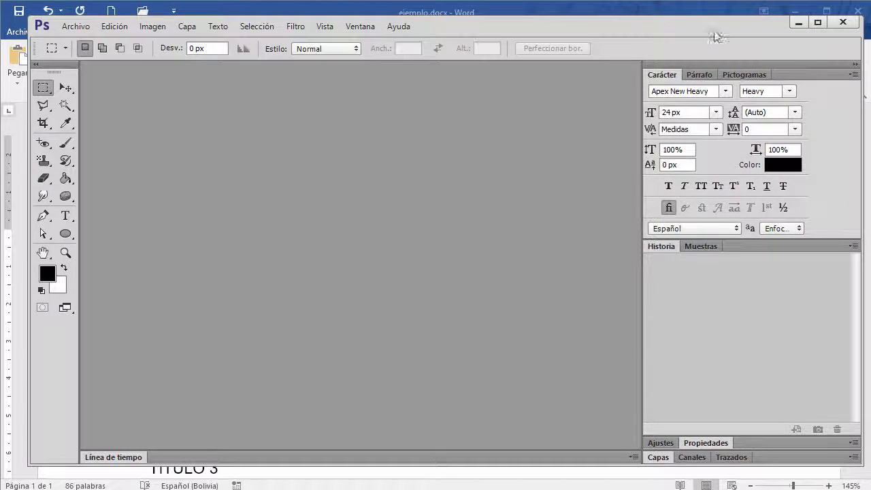
left_click_drag(692, 25, 669, 1)
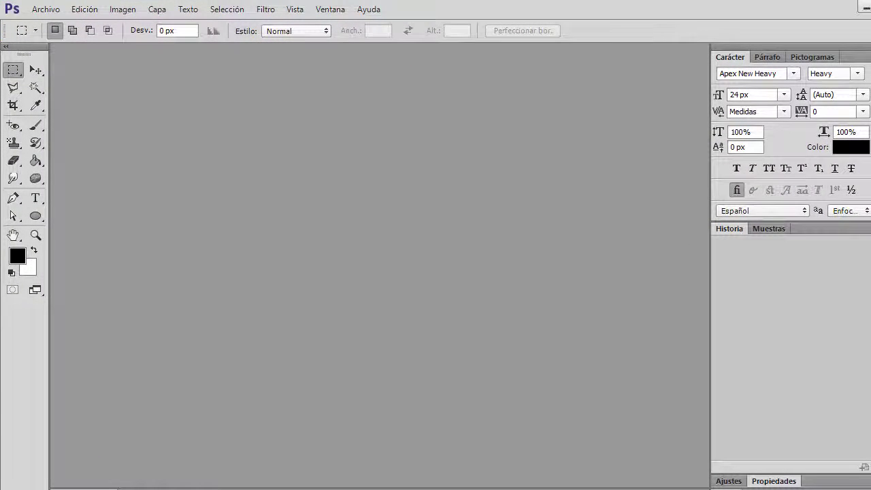
left_click(870, 8)
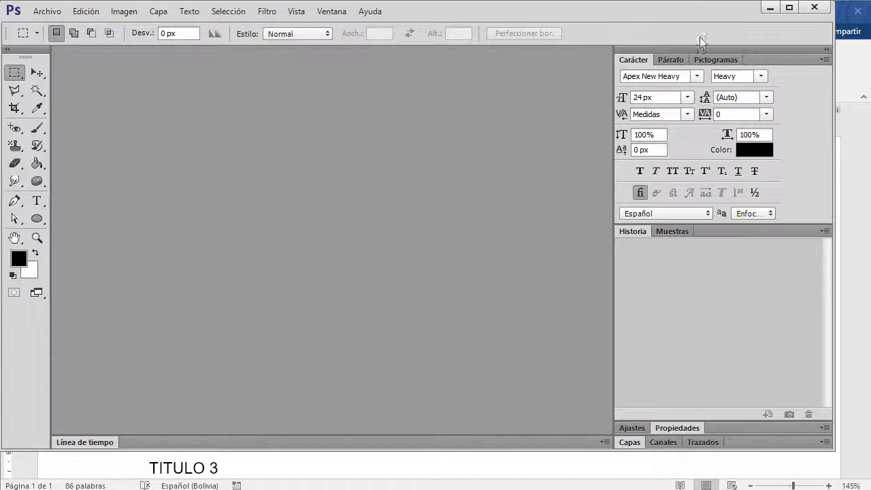
left_click_drag(832, 448, 870, 489)
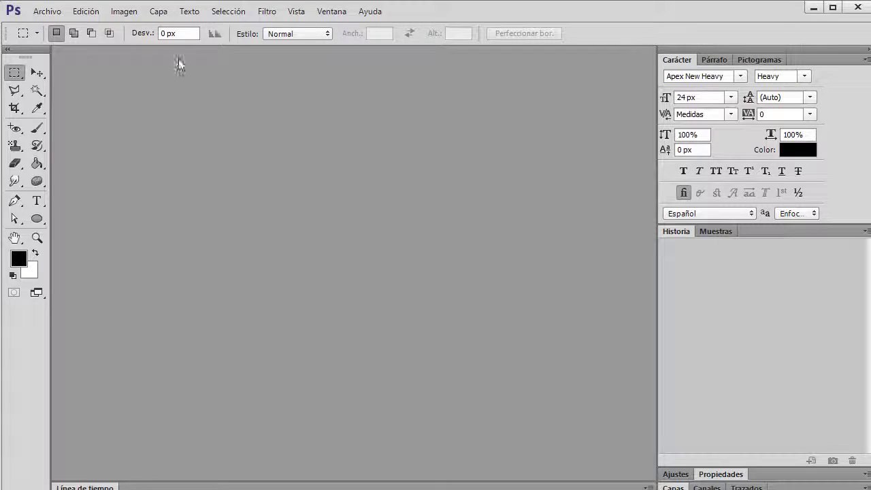
Create a new blank image document with the proposed settings
left_click(47, 11)
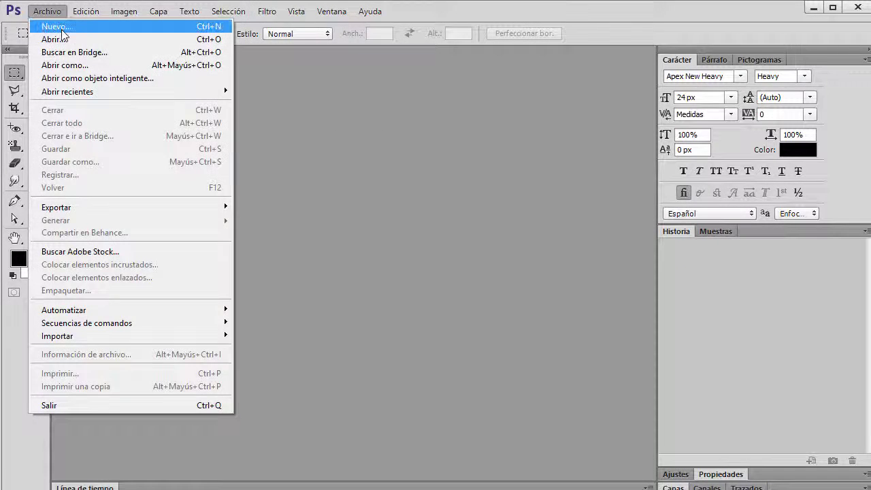
left_click(61, 26)
left_click(439, 174)
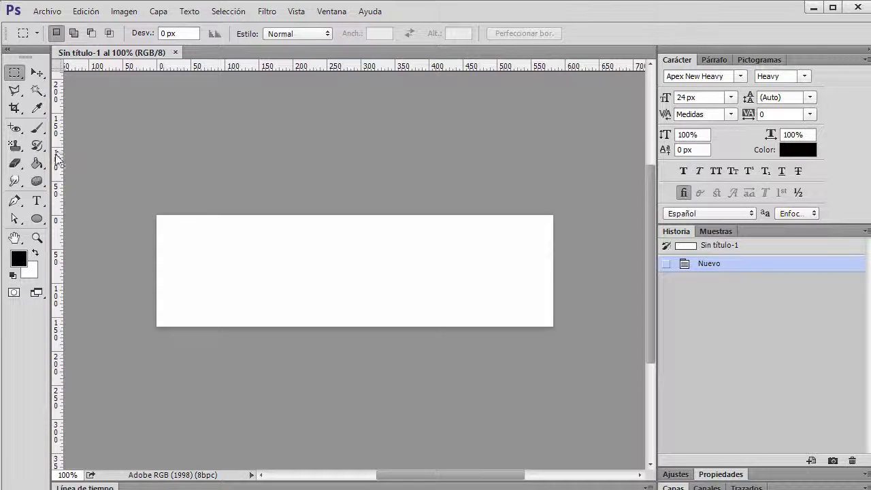
Add a text layer reading "Hola mundo" in the upper left part of the canvas and commit it
key("t")
left_click(220, 247)
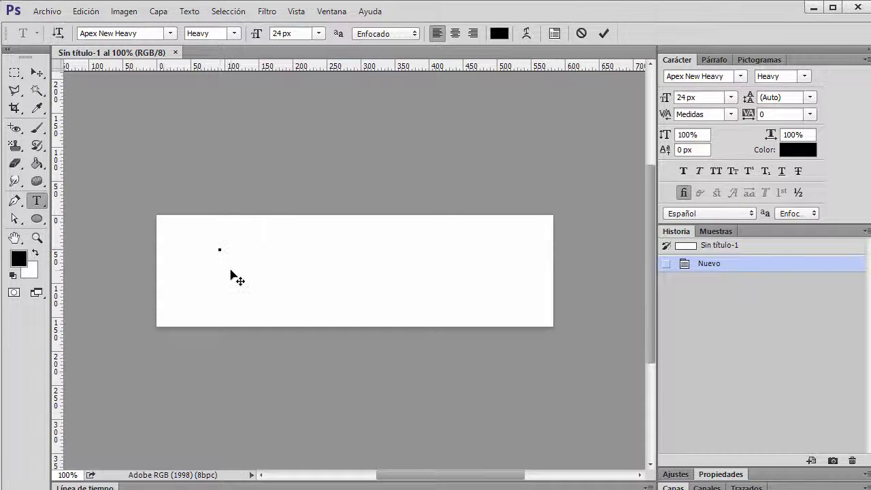
type("Hola m")
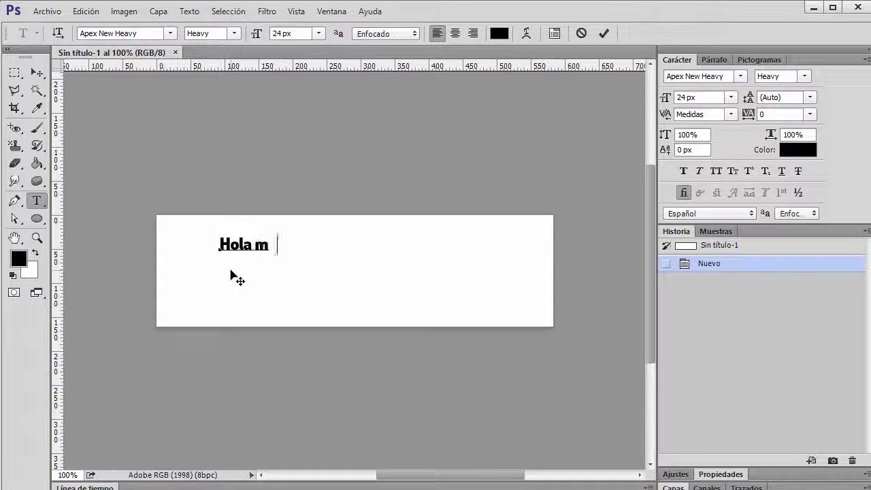
type("undo")
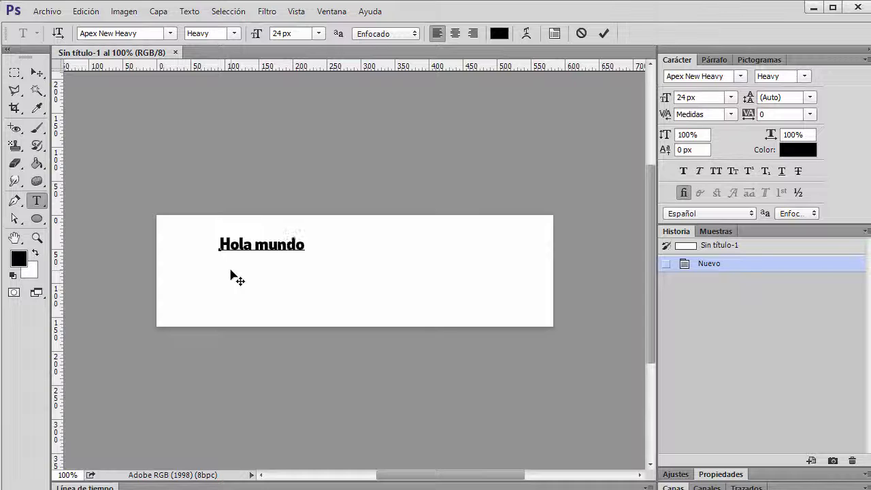
left_click(603, 34)
key("v")
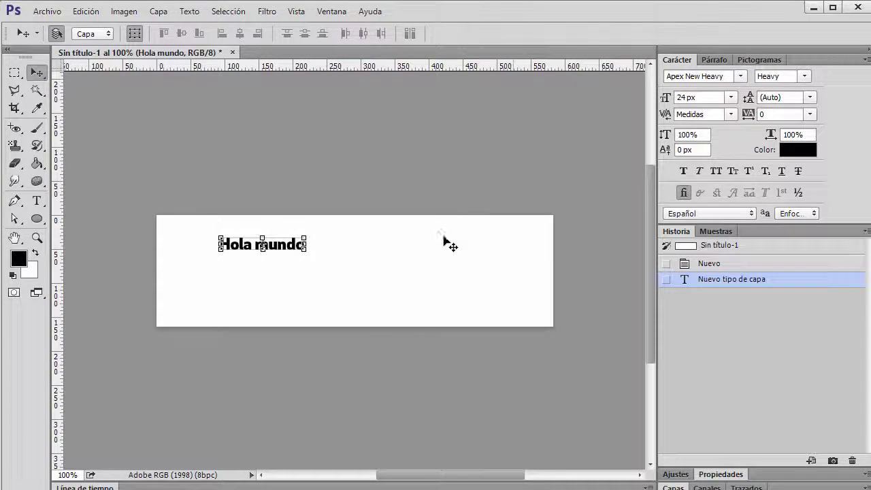
Examine the character formatting of the "Hola mundo" text, including its font family, size and available font styles
scroll(443, 241, "left", 1)
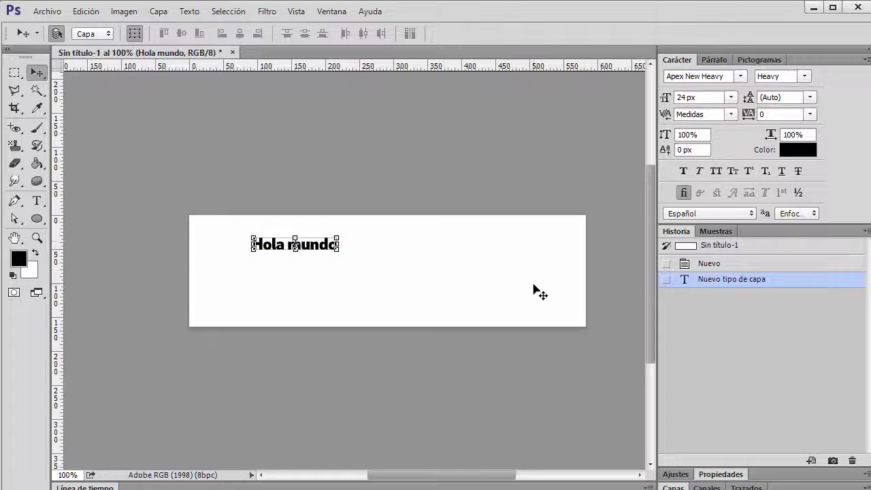
scroll(539, 293, "up", 4)
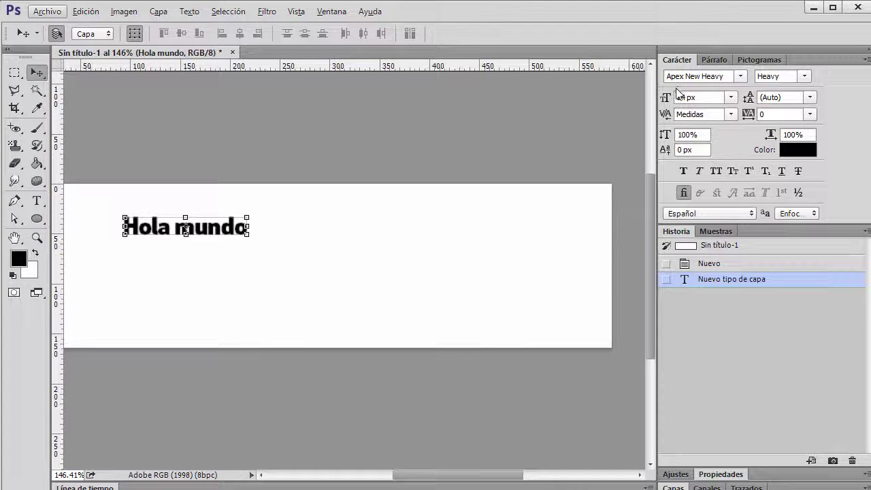
left_click(729, 74)
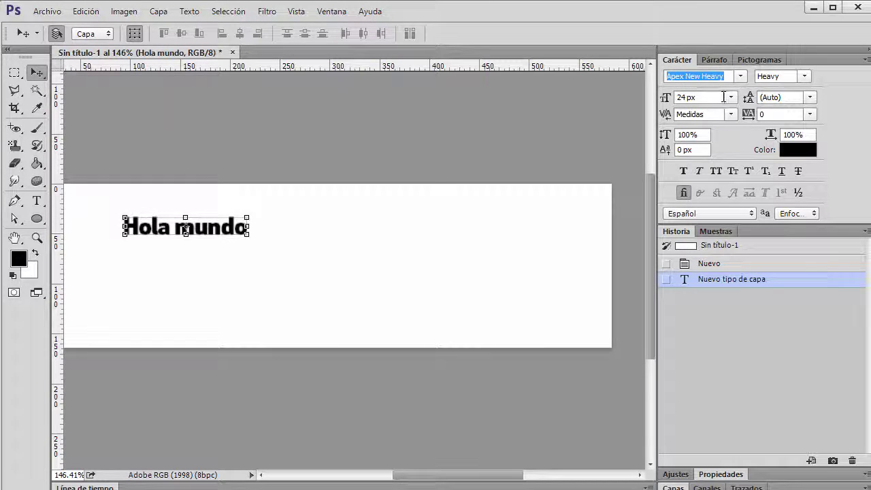
left_click(719, 96)
left_click_drag(731, 77, 702, 79)
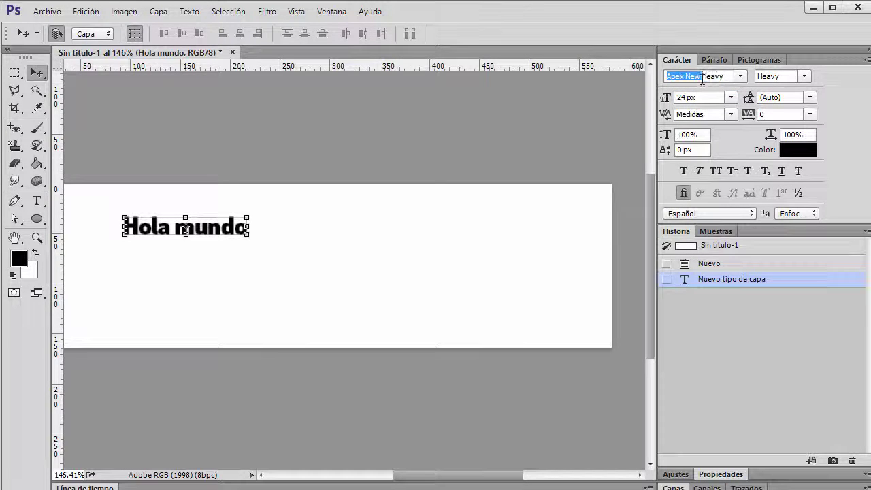
left_click(805, 76)
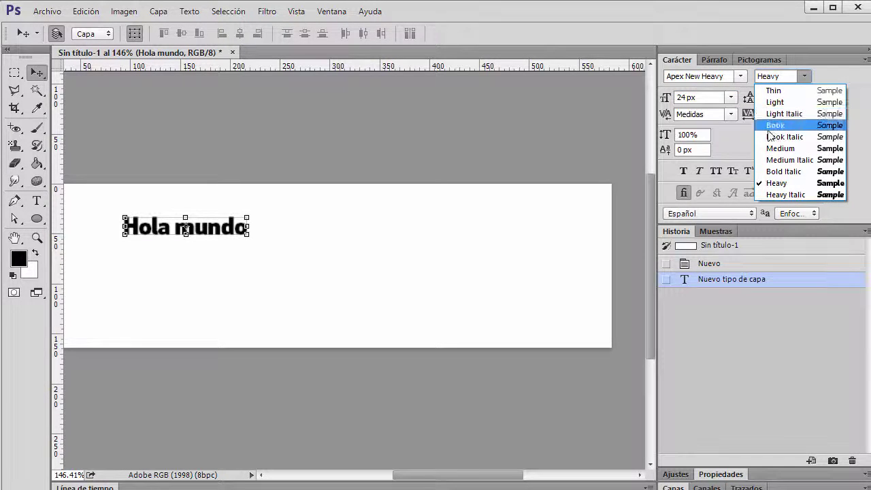
left_click(741, 142)
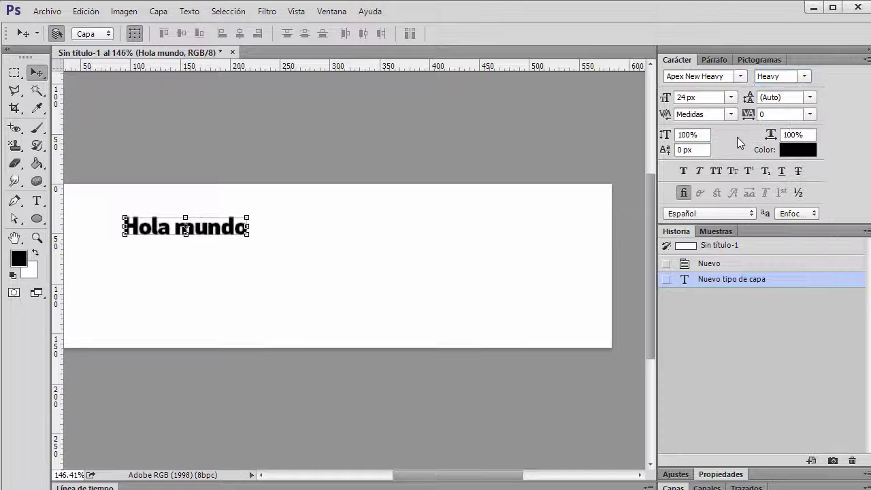
Compare the paragraph formatting settings, such as alignment and indents, with the character formatting settings
left_click(714, 60)
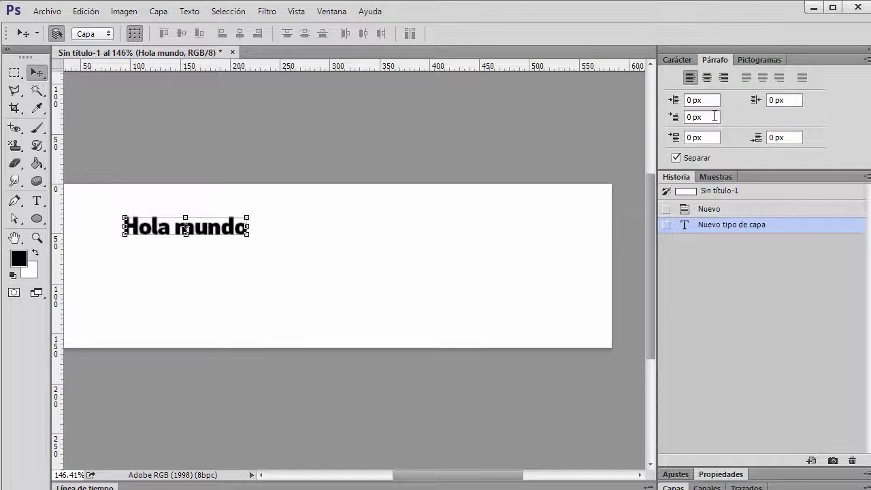
left_click(677, 60)
left_click(715, 60)
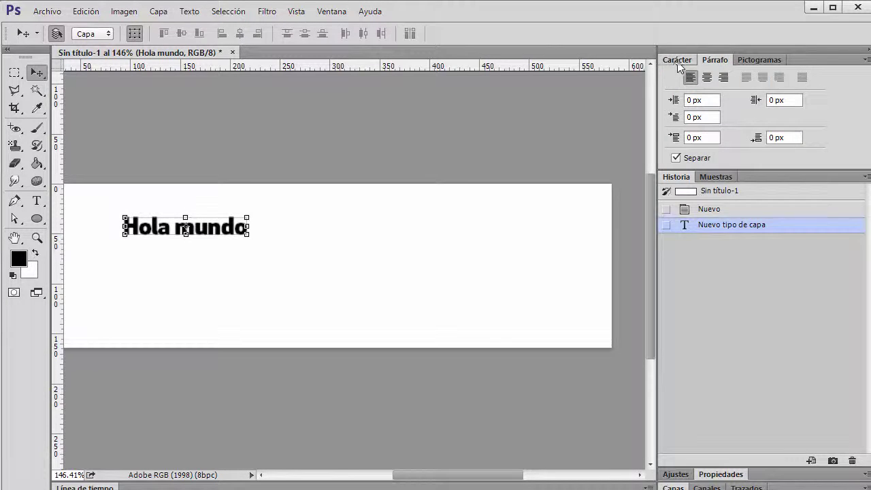
left_click(678, 60)
left_click(715, 60)
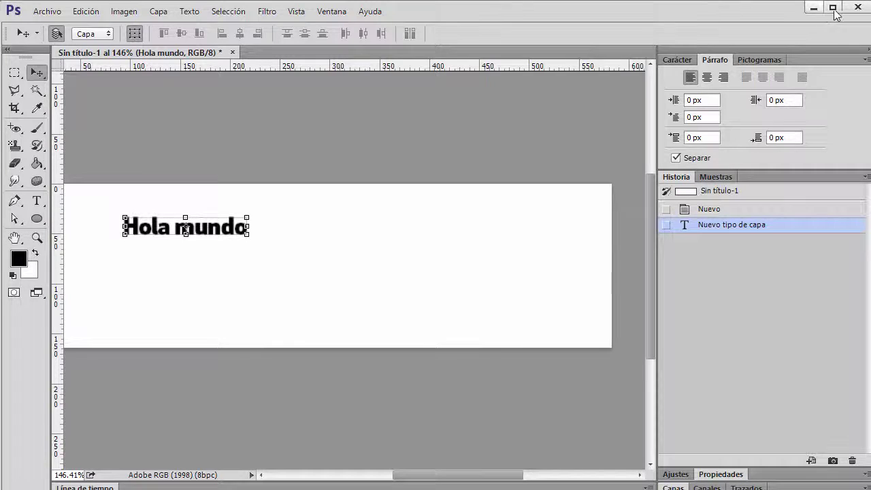
Close Photoshop without saving the image and open WordPad
left_click(857, 7)
left_click(452, 206)
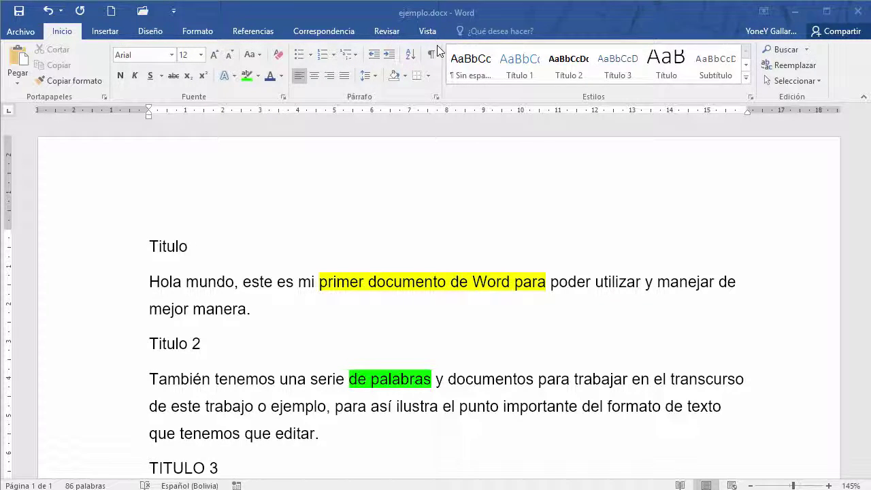
key("super")
type("wo")
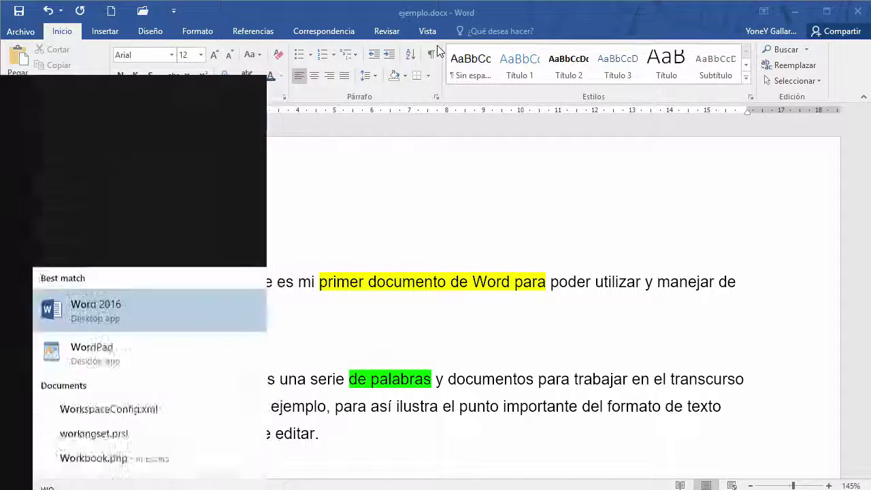
type("rdpad")
key("Return")
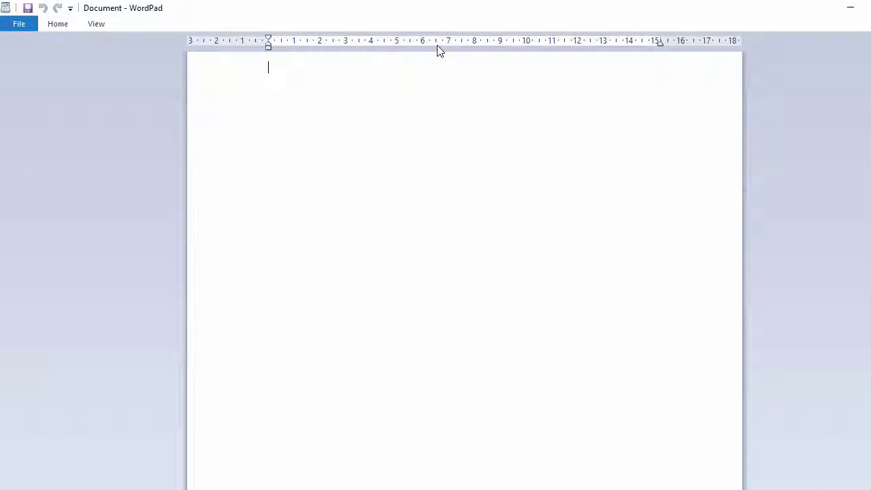
Restore the WordPad window to a smaller size, expand its ribbon, and enlarge and reposition the window over Word
left_click(870, 8)
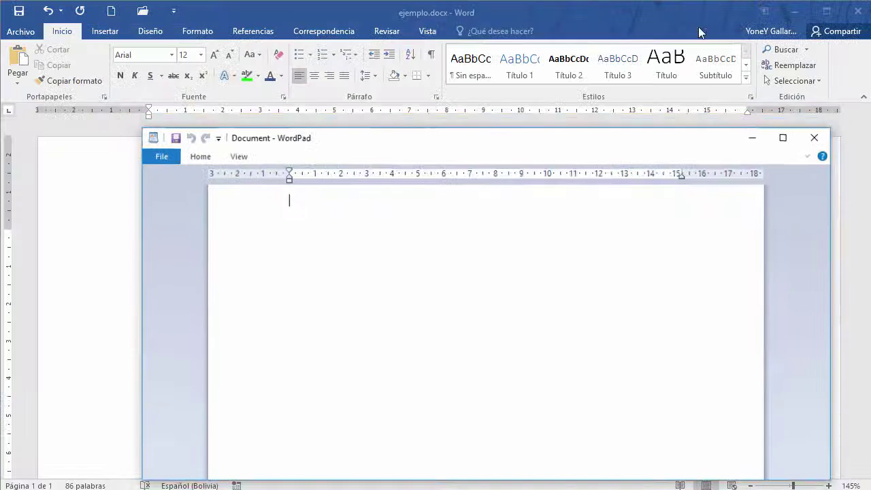
left_click(808, 158)
left_click_drag(629, 142, 575, 69)
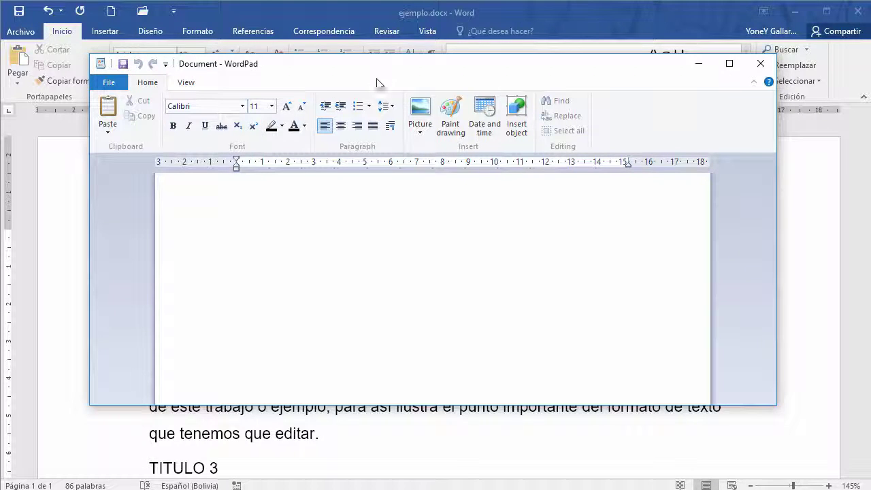
left_click_drag(376, 70, 325, 65)
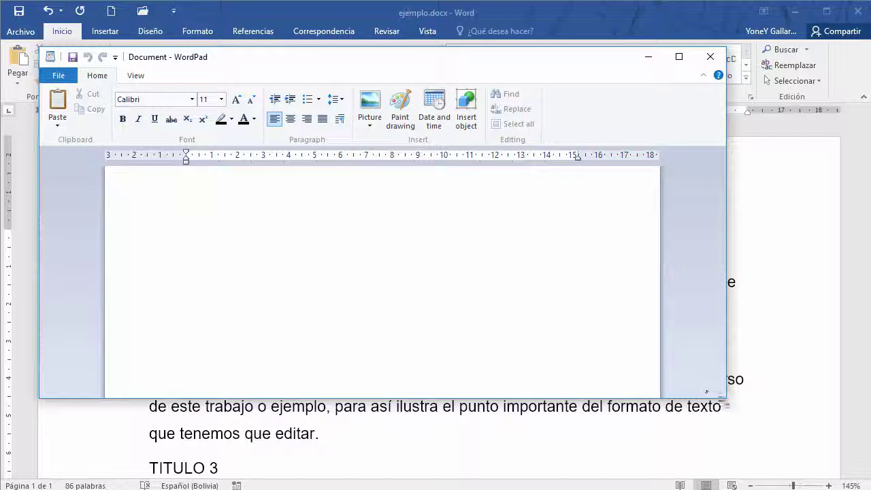
left_click_drag(725, 400, 785, 485)
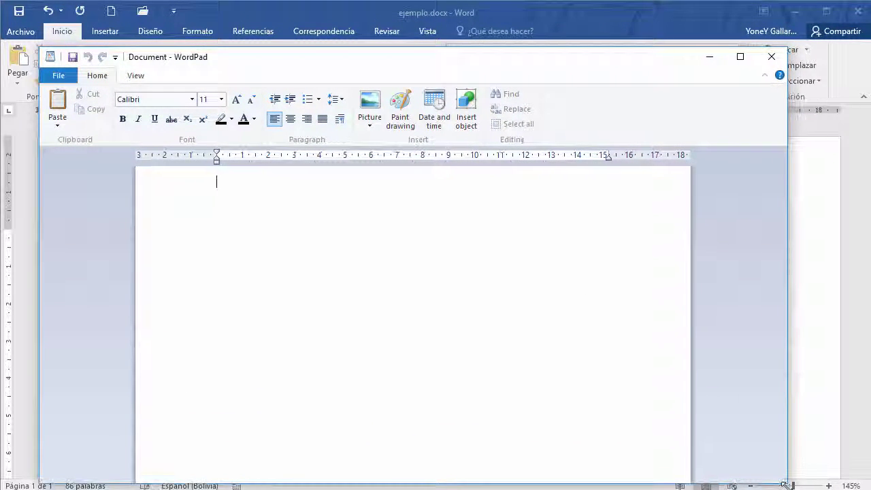
left_click_drag(438, 66, 495, 53)
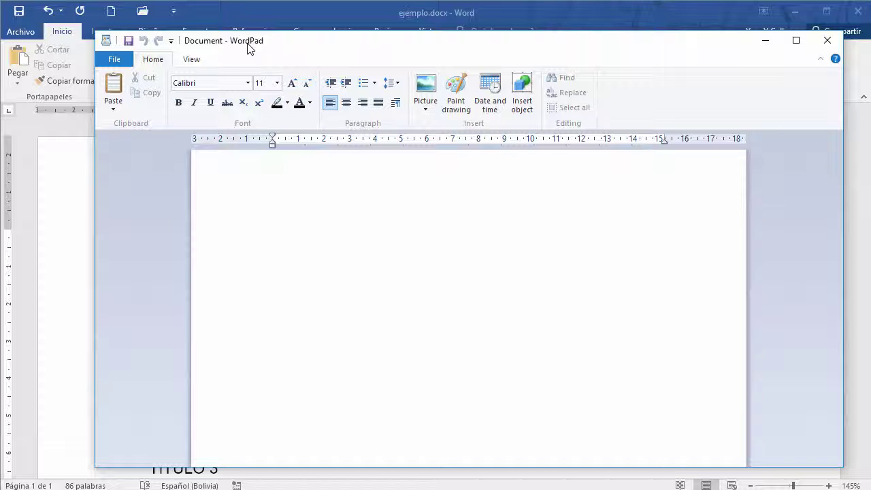
left_click_drag(447, 52, 427, 63)
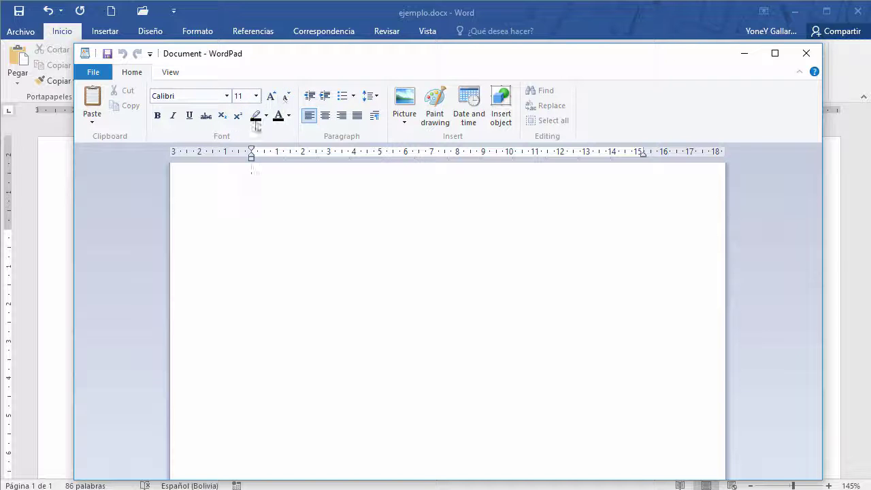
Close WordPad and return to the beginning of ejemplo.docx in Word with the home commands shown
left_click(807, 53)
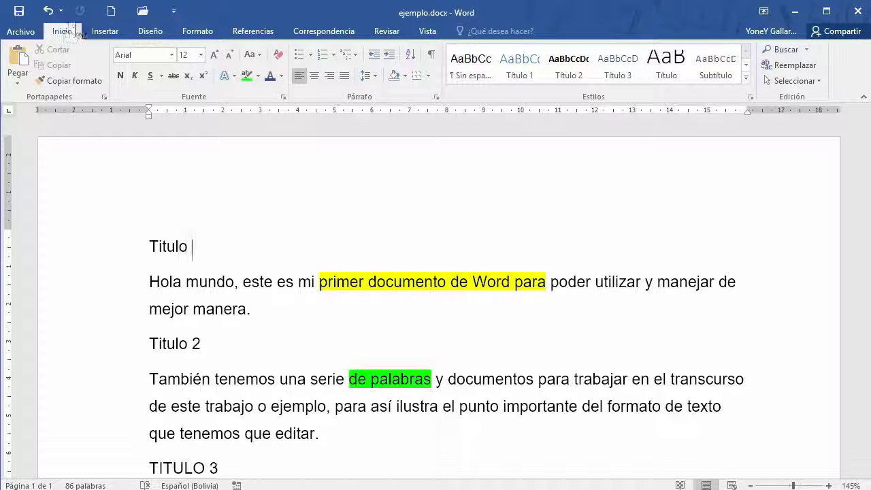
scroll(116, 30, "down", 3)
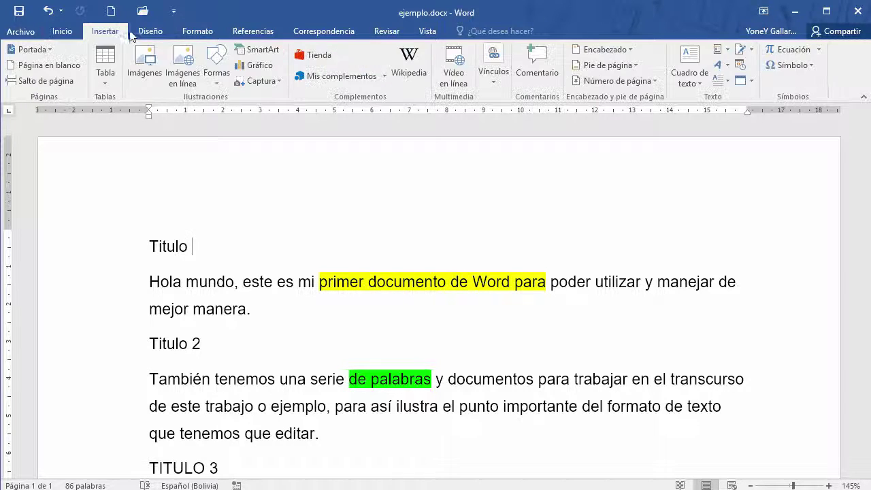
left_click(62, 30)
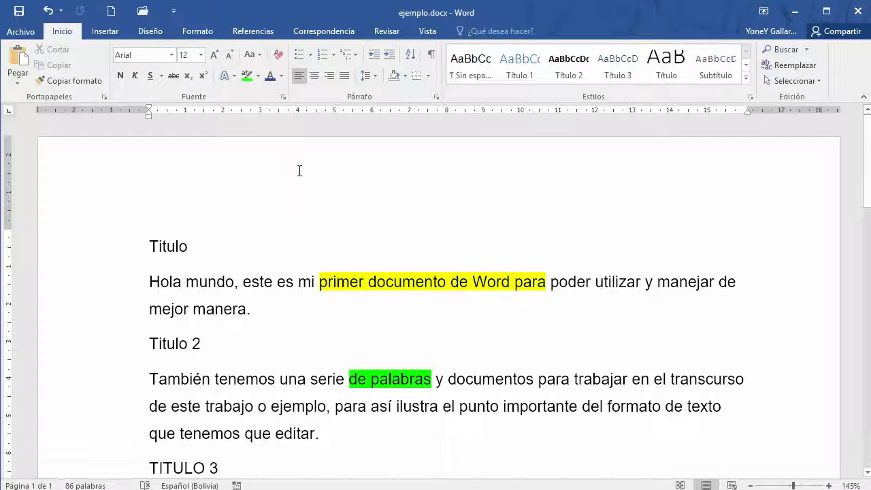
left_click(301, 170)
scroll(290, 324, "down", 3)
scroll(290, 323, "up", 3)
Remove the yellow and green highlighting from the text between "Titulo" and the paragraph under "Titulo 2"
left_click_drag(460, 409, 156, 224)
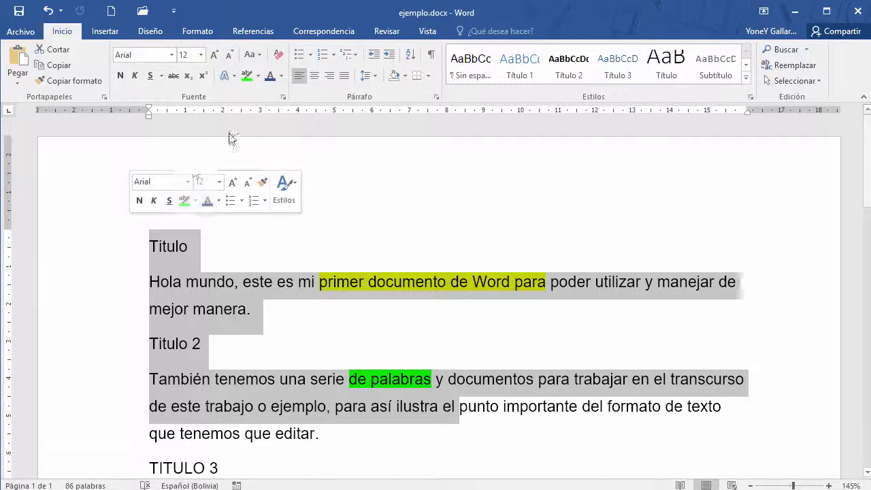
left_click(259, 77)
left_click(288, 155)
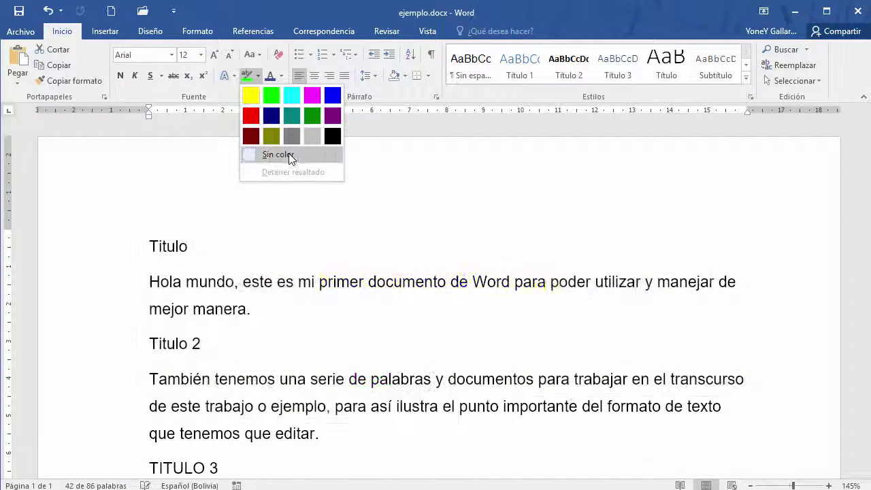
Delete the heading lines "Titulo", "Titulo 2" and "TITULO 3" from the document
left_click(89, 250)
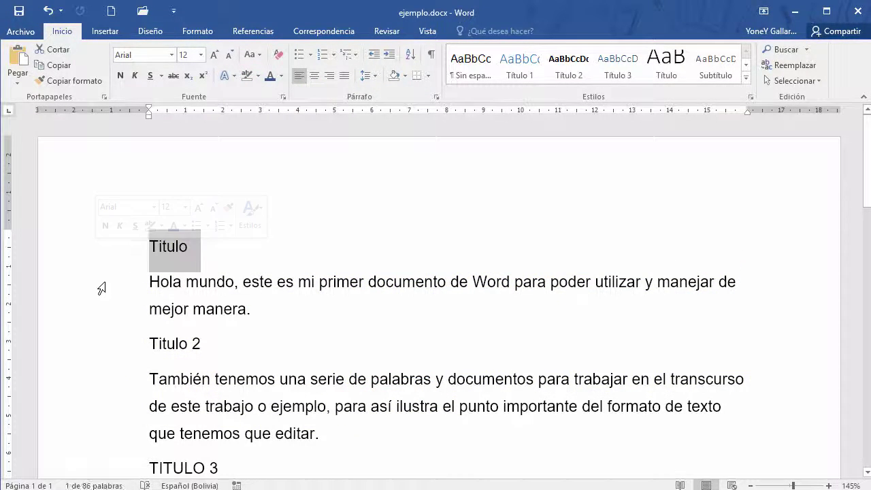
key("Delete")
left_click(103, 309)
key("Delete")
left_click(102, 403)
key("Delete")
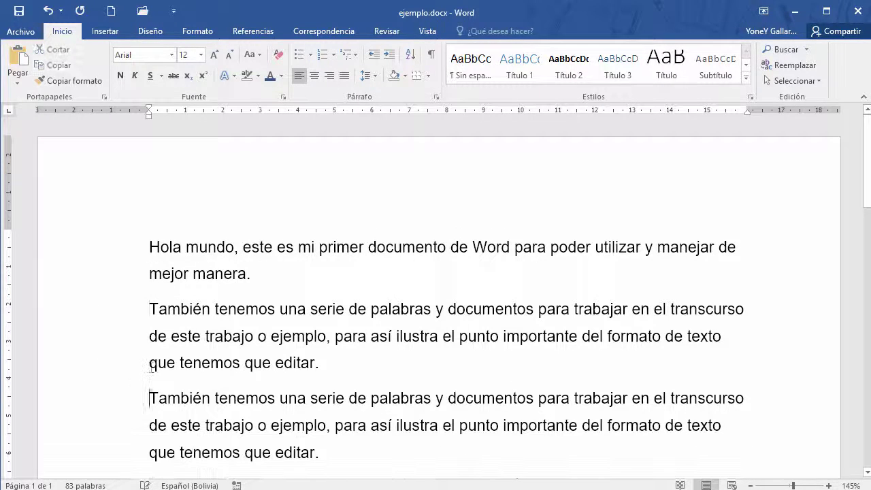
Add the title line "TITULO DE EJEMPLO" at the very start of the document and begin a new line beneath it
key("ctrl+Home")
key("Return")
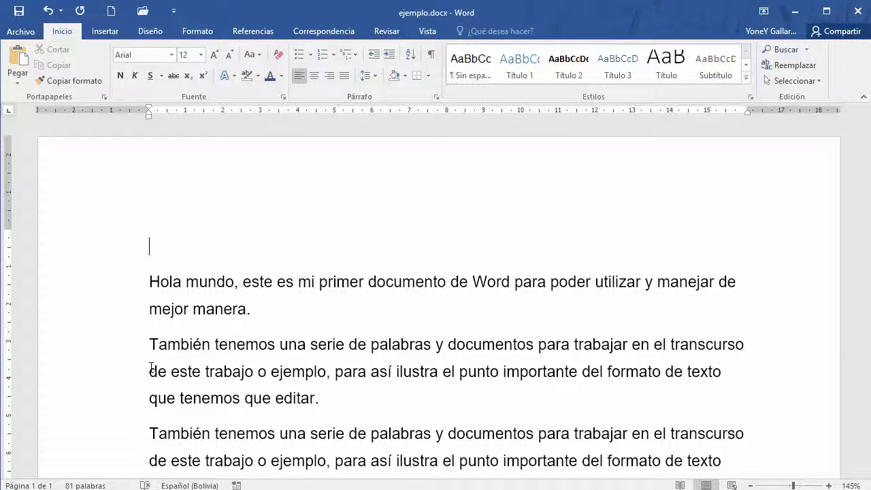
type("TITULO DE EJ")
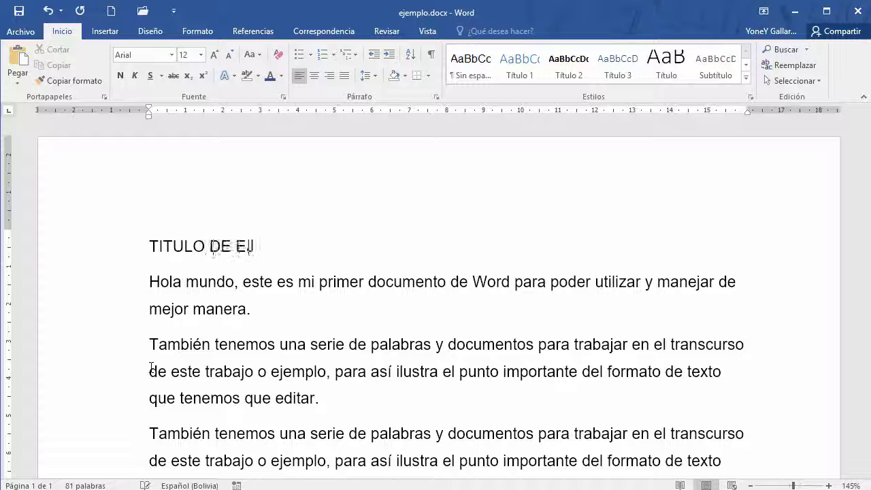
type("EMPLO")
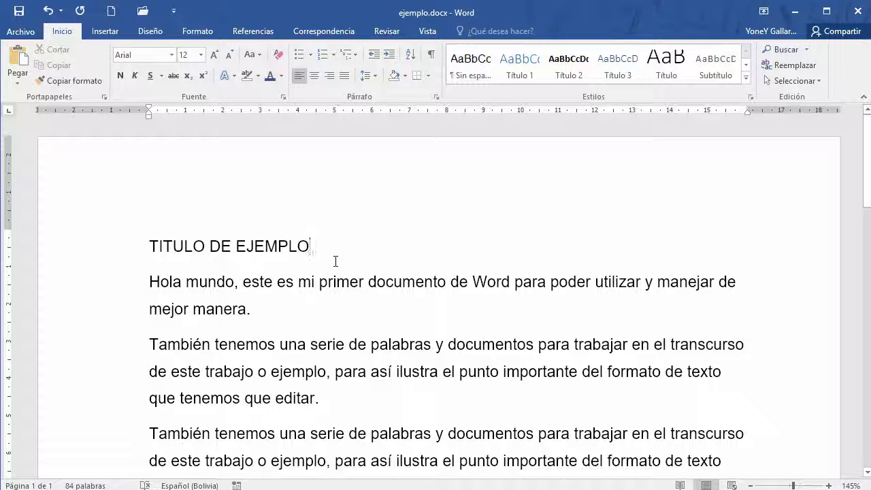
key("Return")
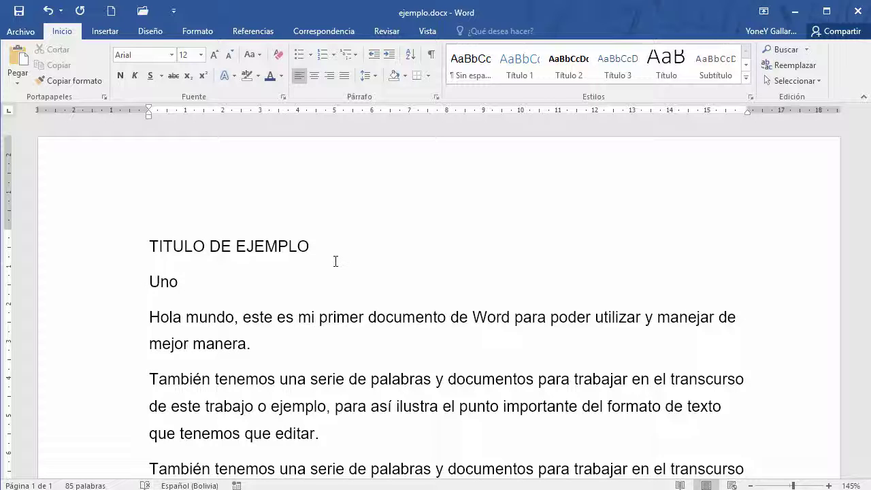
key("Return")
type("dos")
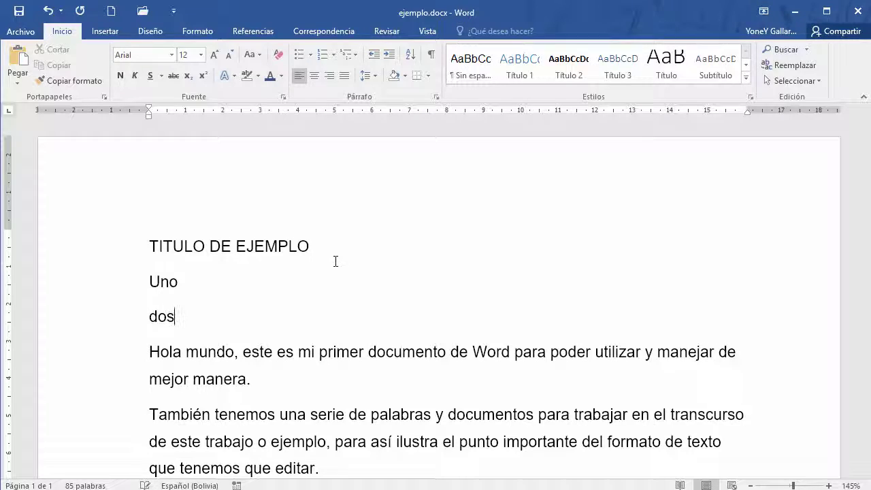
key("Return")
key("BackSpace")
key("BackSpace")
key("BackSpace")
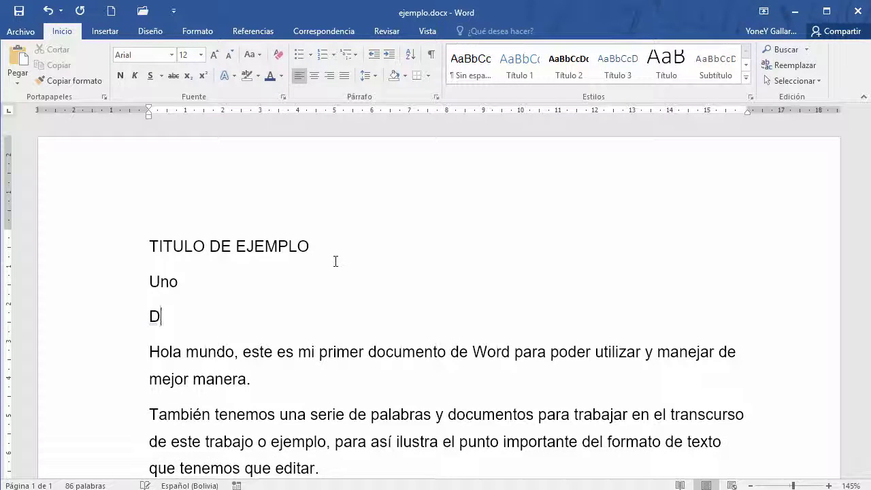
key("shift+Left")
key("shift+Left")
key("shift+Left")
key("shift+Left")
key("shift+Left")
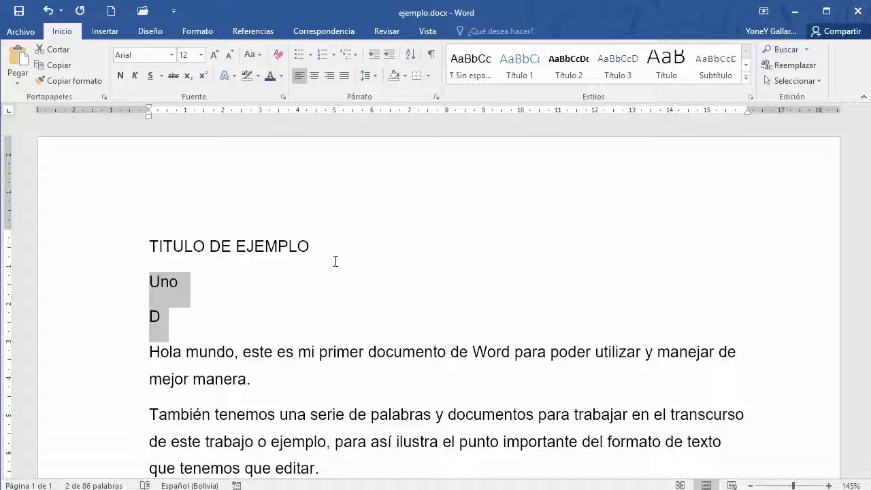
Write the words Árbol, Casa, Rio and Montaña on separate lines under the title, followed by an empty line
type("arbol")
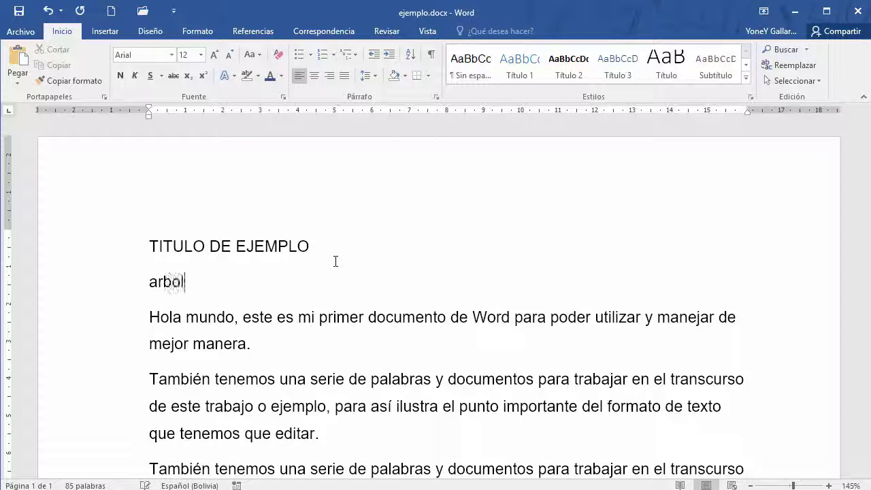
key("Return")
type("Ca")
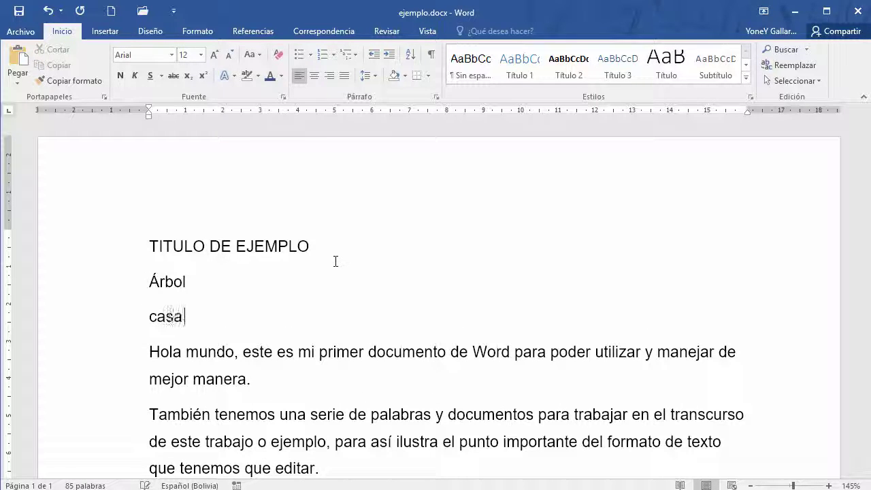
type("sa")
key("Return")
type("rio")
key("Return")
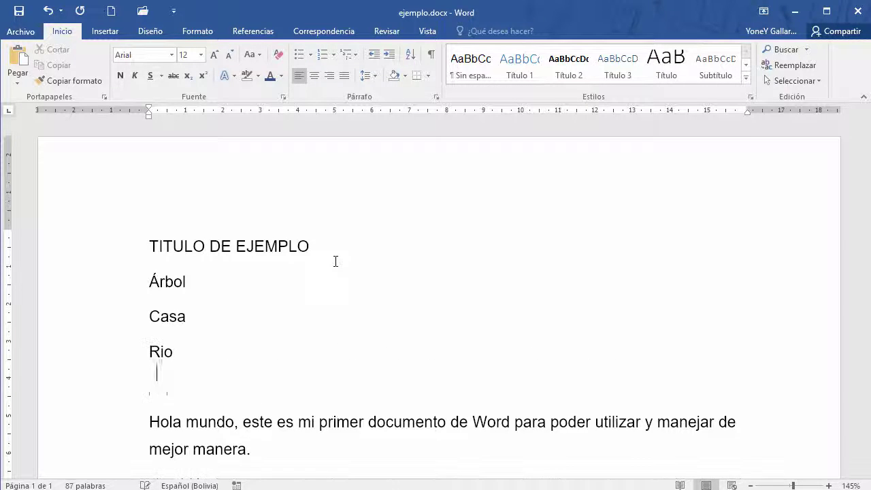
type("montaña")
key("Return")
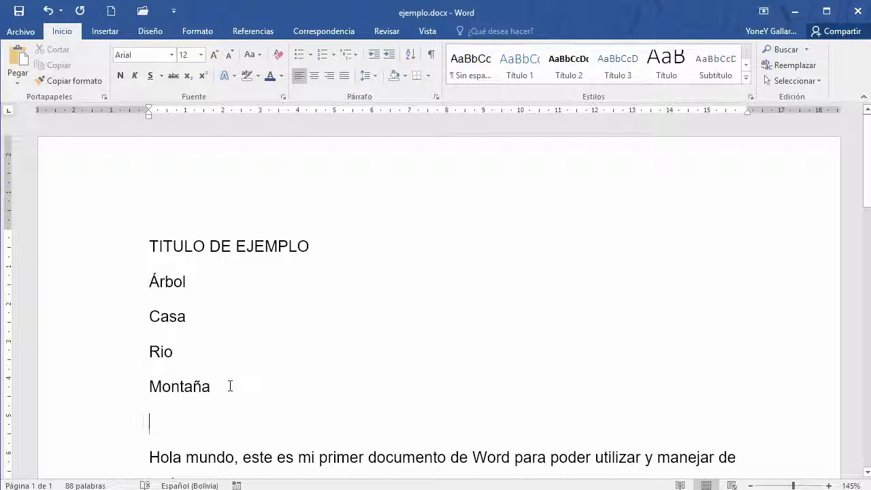
Copy the four lines from Árbol to Montaña and format them as a bulleted list with arrow-shaped bullets
left_click_drag(230, 386, 153, 286)
key("ctrl+c")
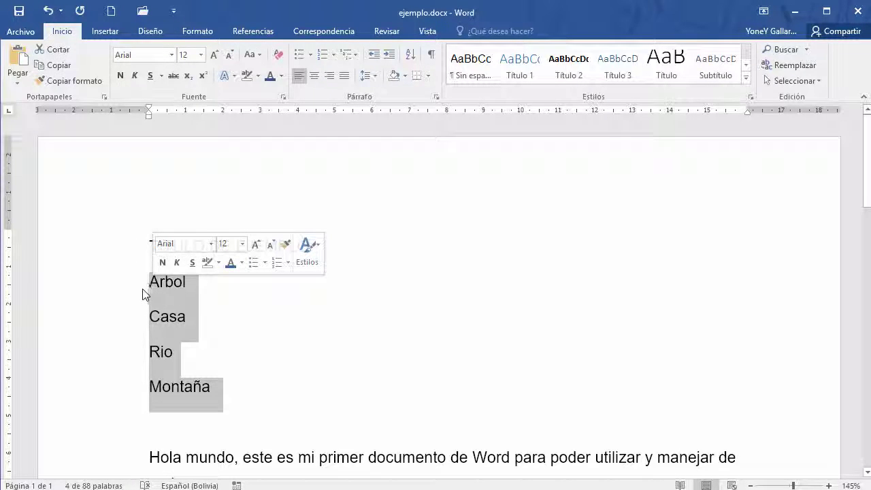
scroll(282, 392, "down", 2)
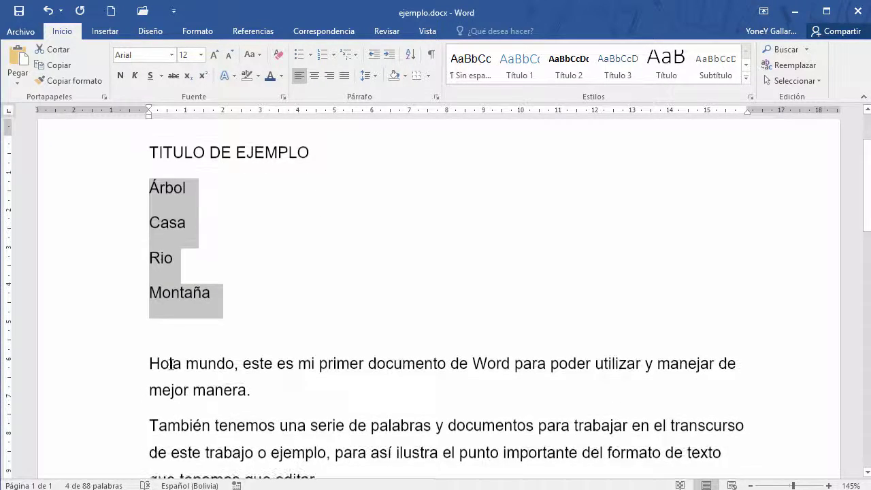
scroll(232, 385, "down", 1)
scroll(230, 350, "down", 1, "ctrl")
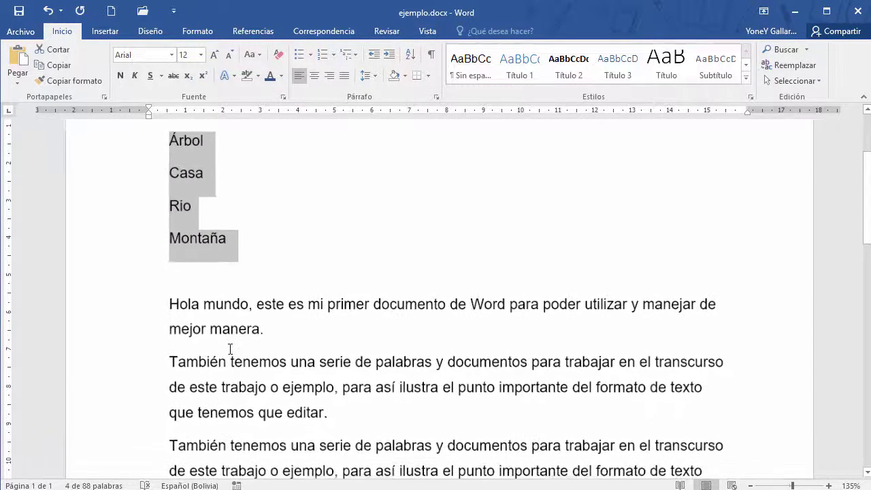
scroll(232, 344, "up", 3)
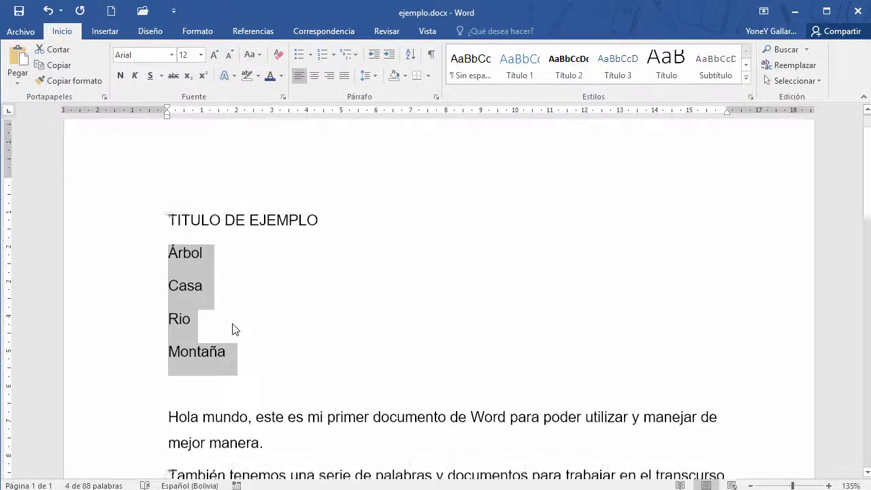
scroll(232, 329, "down", 1)
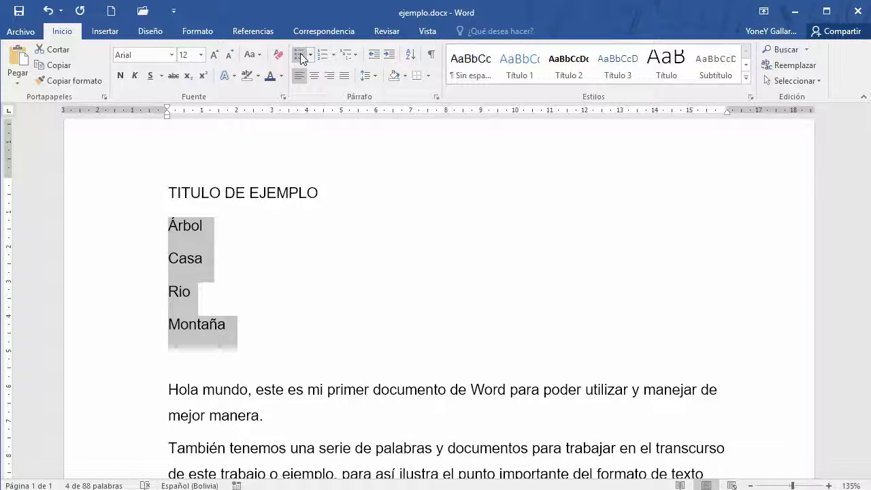
left_click(300, 56)
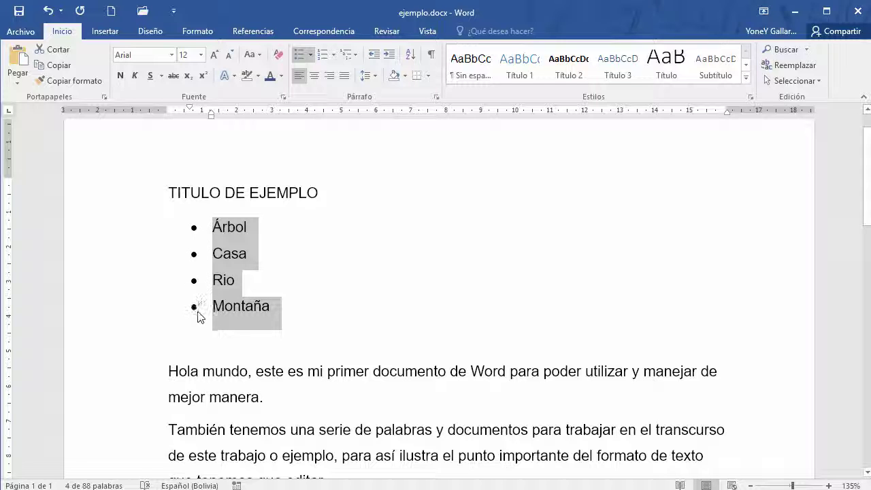
left_click(312, 57)
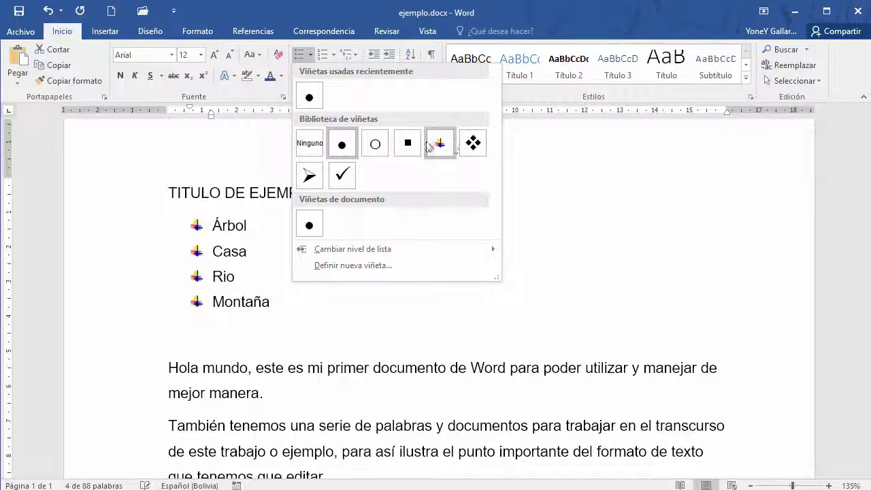
left_click(308, 176)
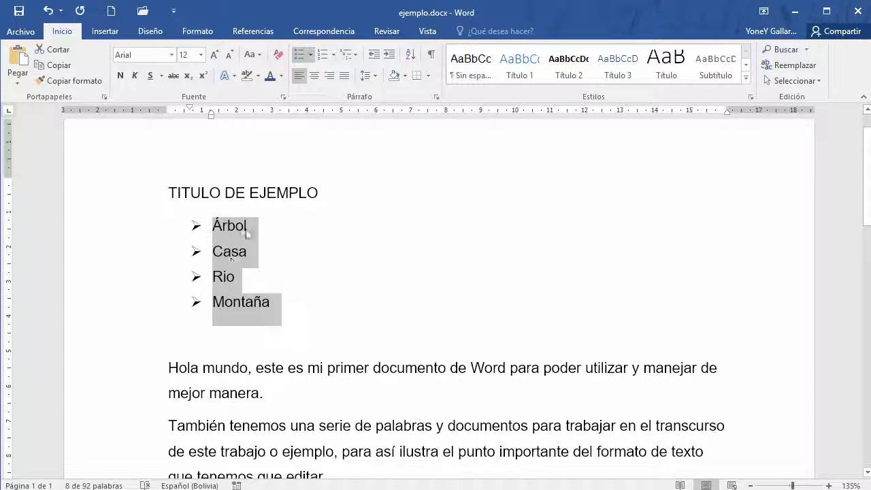
Paste a copy of the arrow-bulleted list below the original, leaving blank space between the two lists
left_click(258, 337)
key("Return")
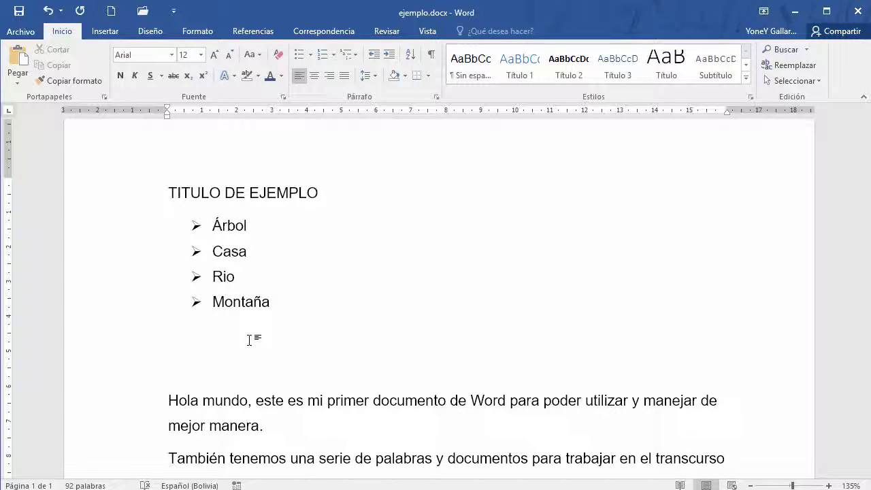
key("Return")
key("ctrl+v")
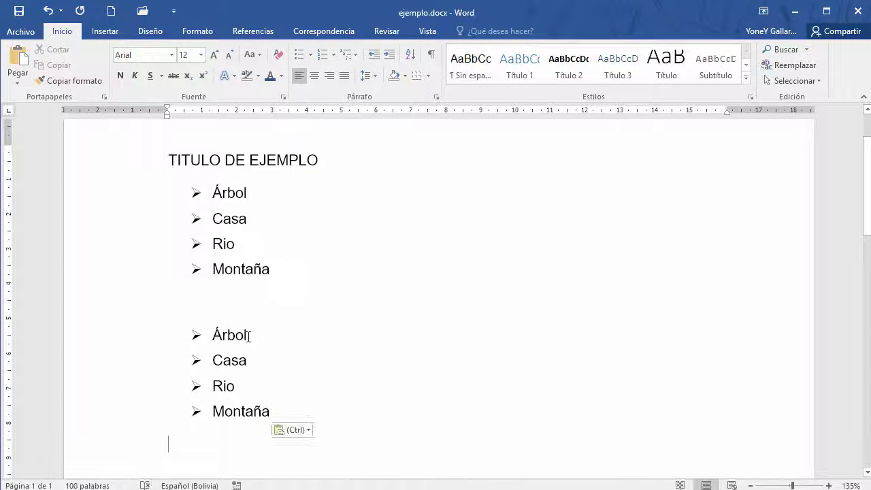
Convert the second list from Árbol to Montaña into a numbered list using the 1) 2) 3) format
left_click_drag(294, 407, 181, 329)
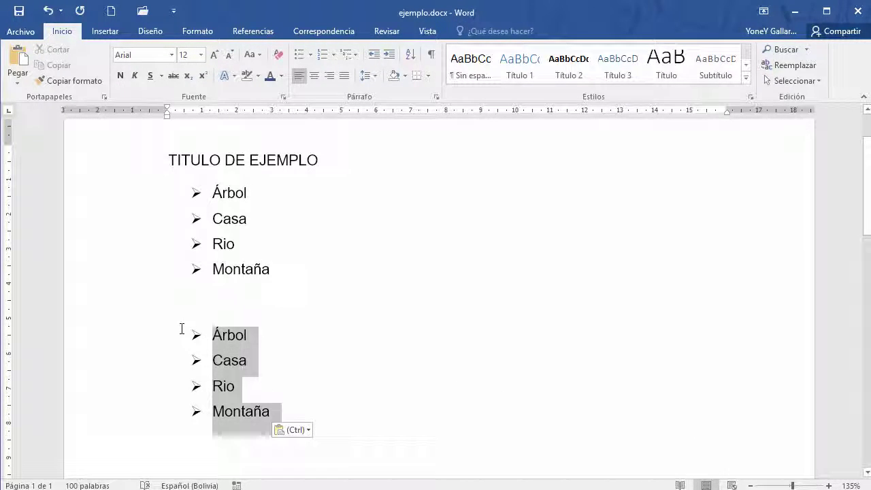
left_click(333, 55)
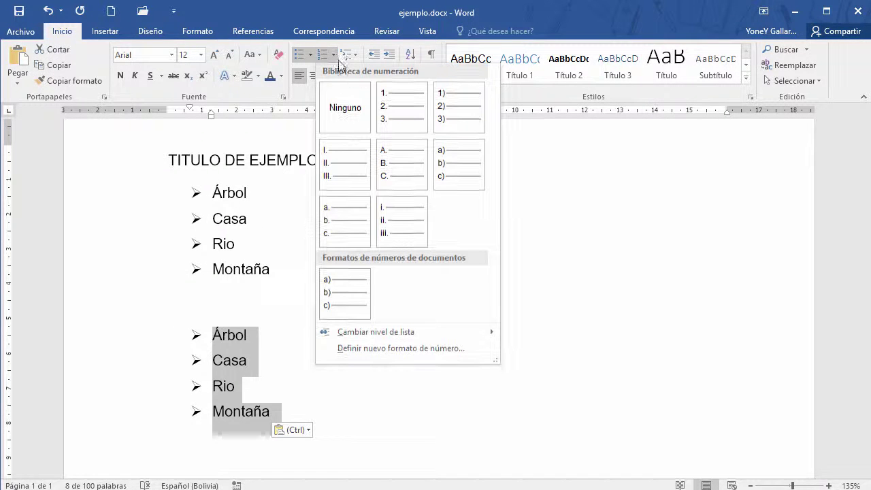
left_click(398, 103)
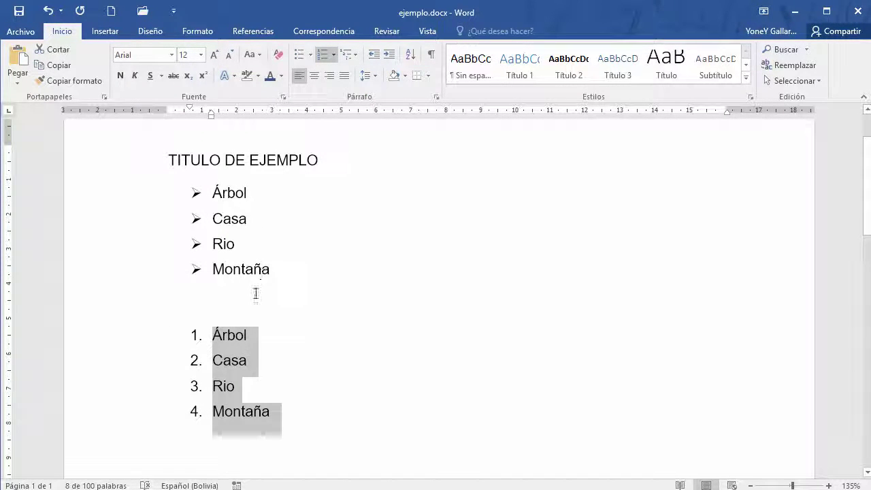
left_click(323, 53)
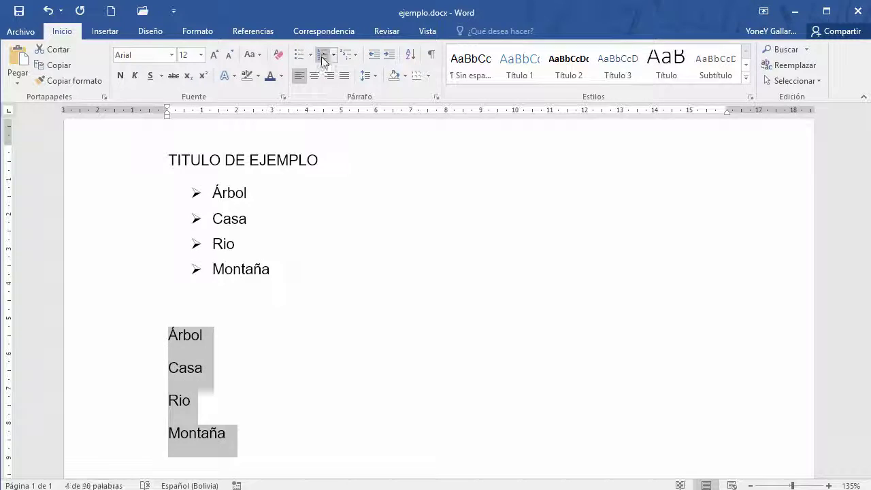
left_click(323, 55)
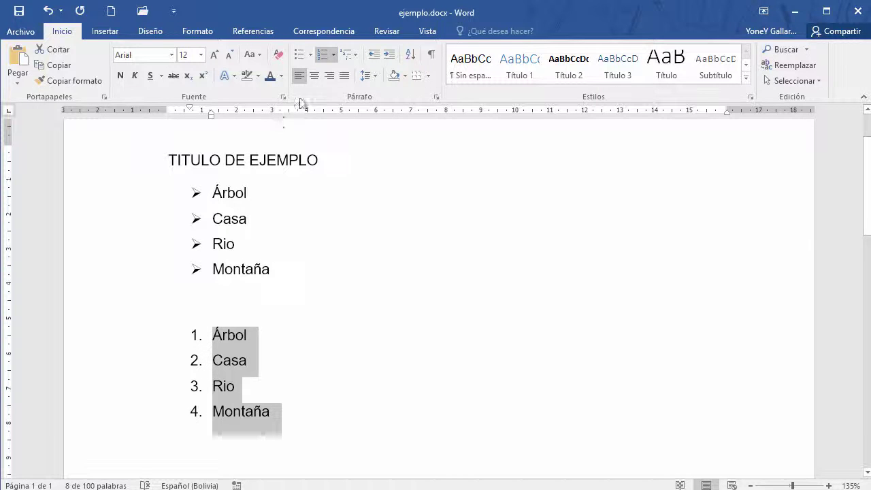
left_click(335, 56)
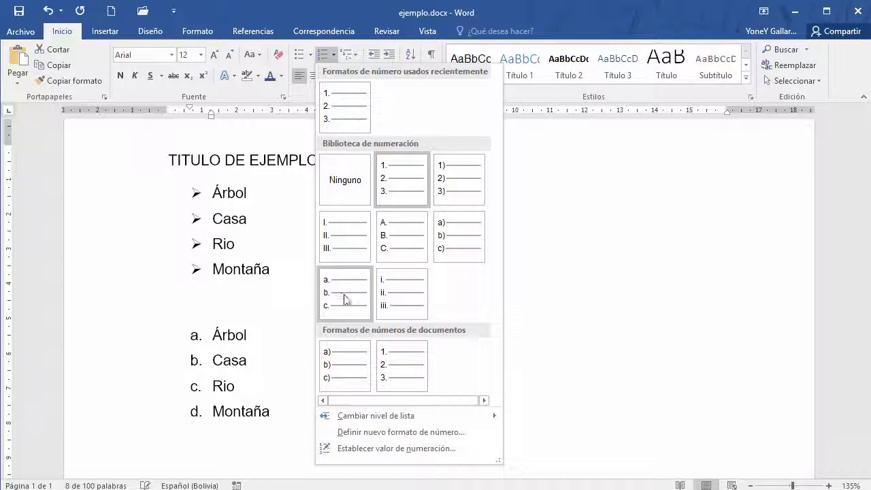
left_click(449, 179)
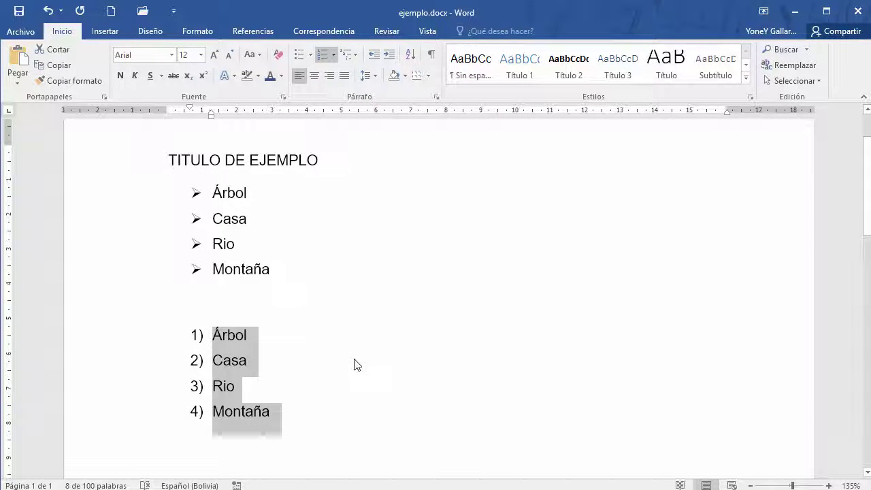
Look over the body paragraphs below the lists and examine the available multilevel list formats
left_click(312, 439)
scroll(313, 441, "down", 5)
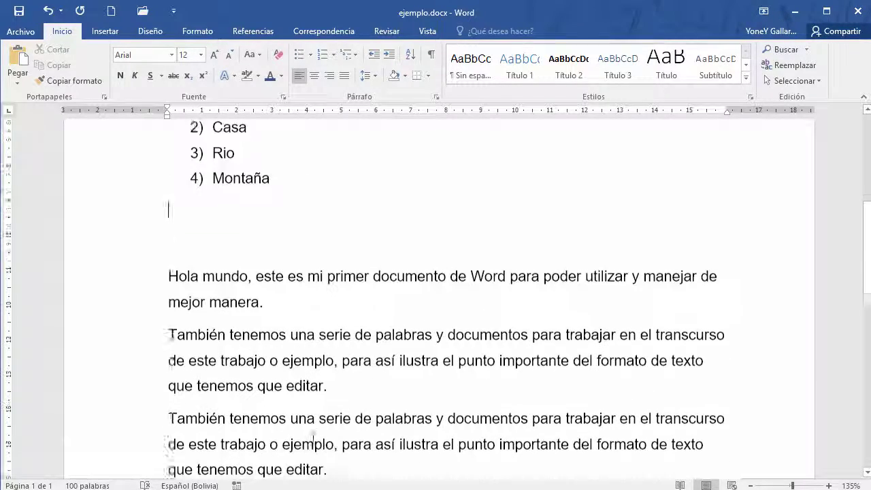
scroll(313, 441, "down", 2)
left_click_drag(363, 424, 174, 211)
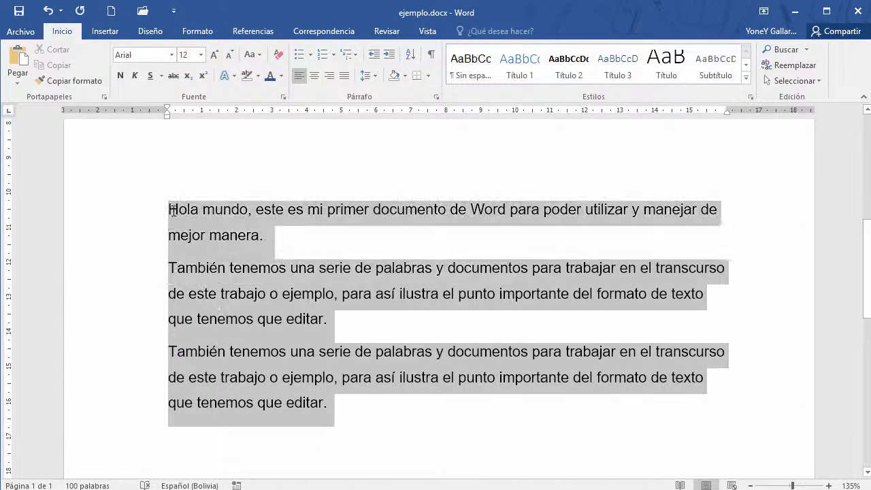
left_click(352, 134)
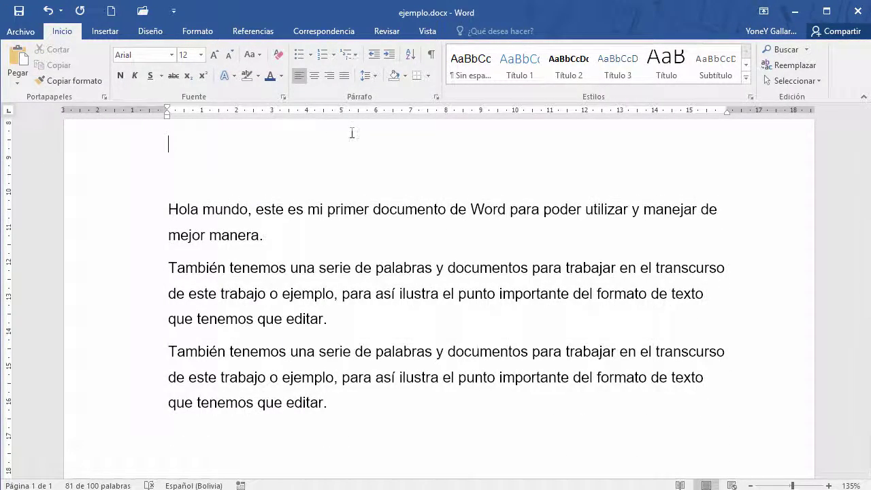
scroll(352, 134, "up", 8)
scroll(352, 133, "down", 1)
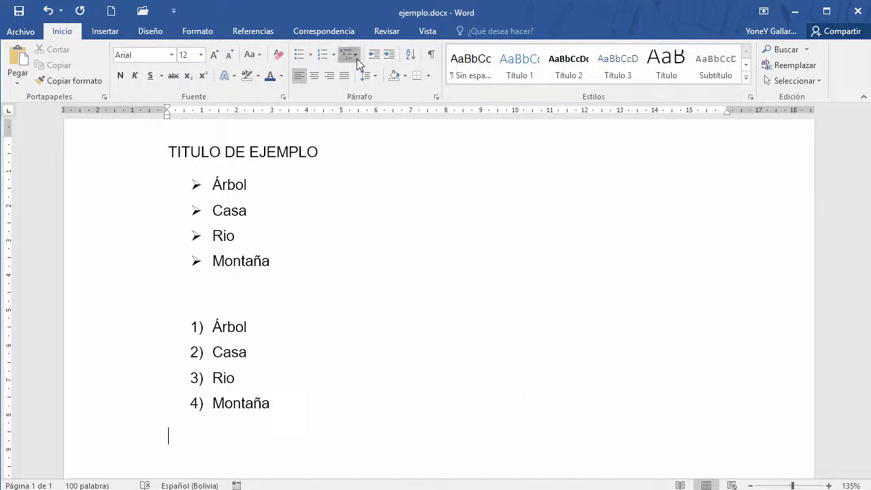
left_click(355, 56)
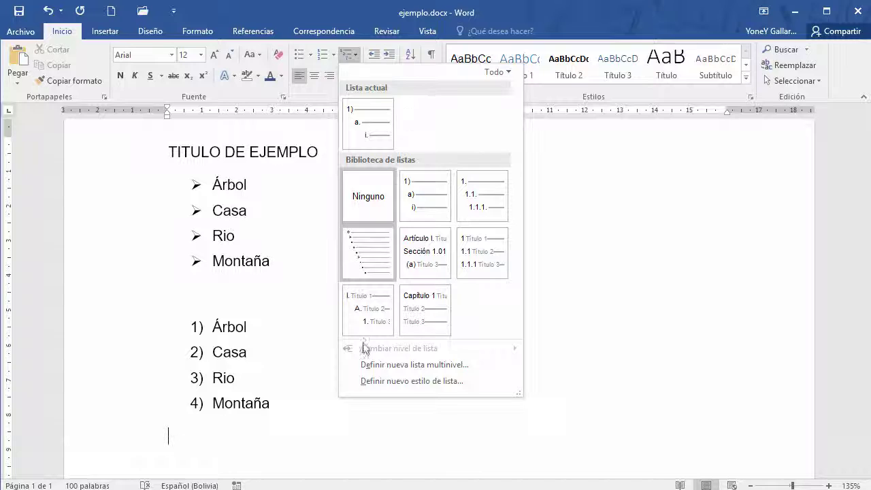
left_click(647, 375)
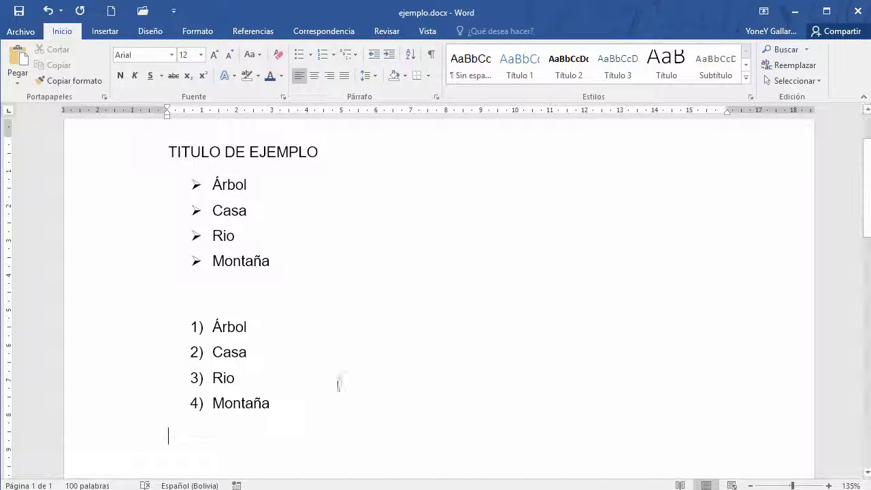
Insert the items Comedor, Living and Baño between Casa and Rio in the numbered list
left_click(291, 403)
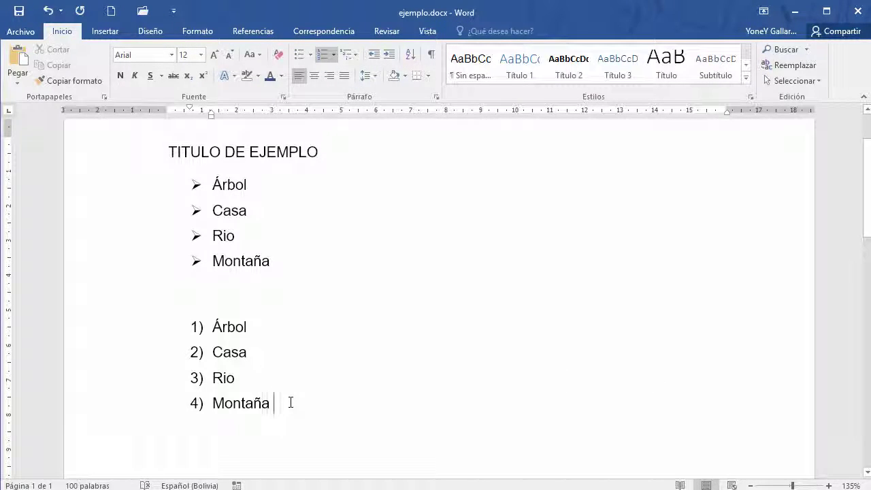
key("Return")
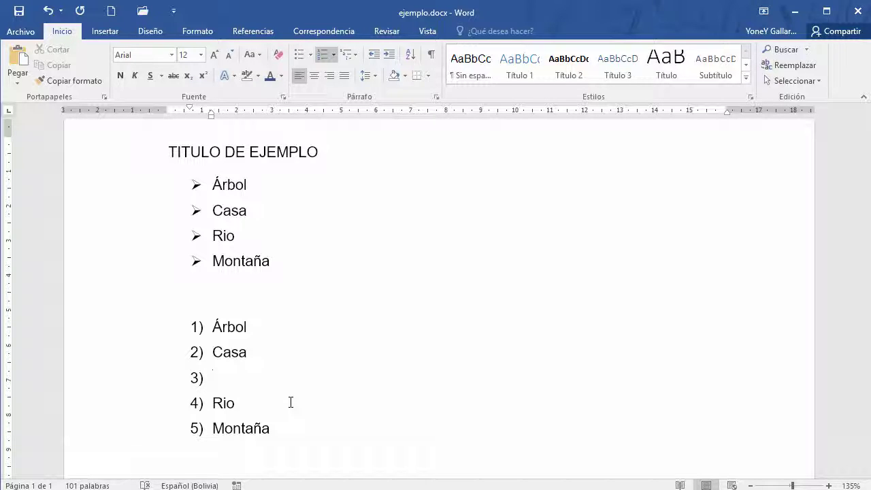
type("Comedor")
key("Return")
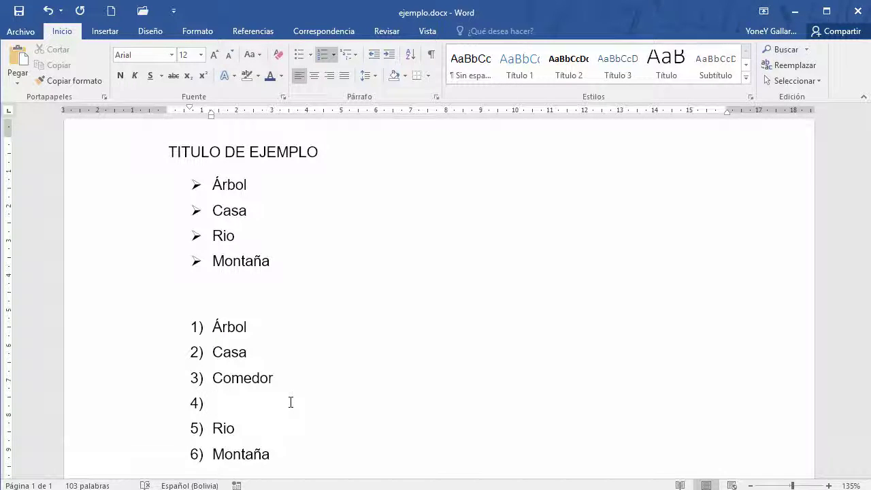
type("living")
key("Return")
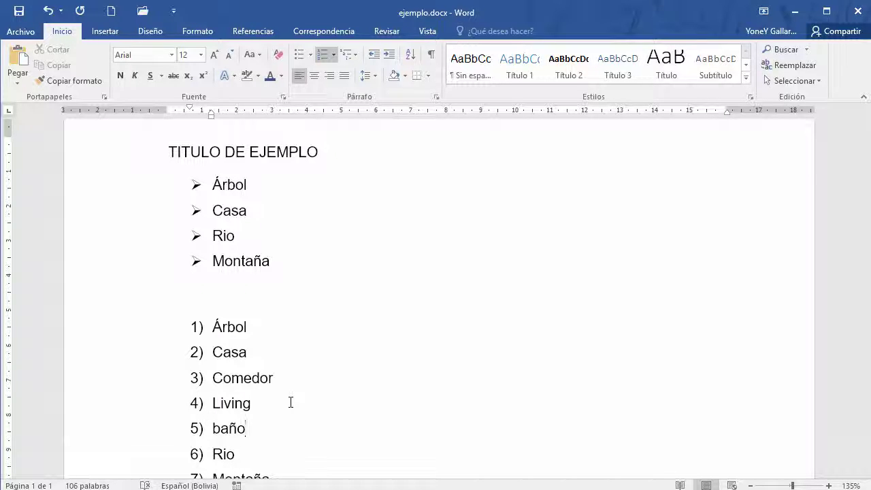
type("baño")
key("Return")
key("Delete")
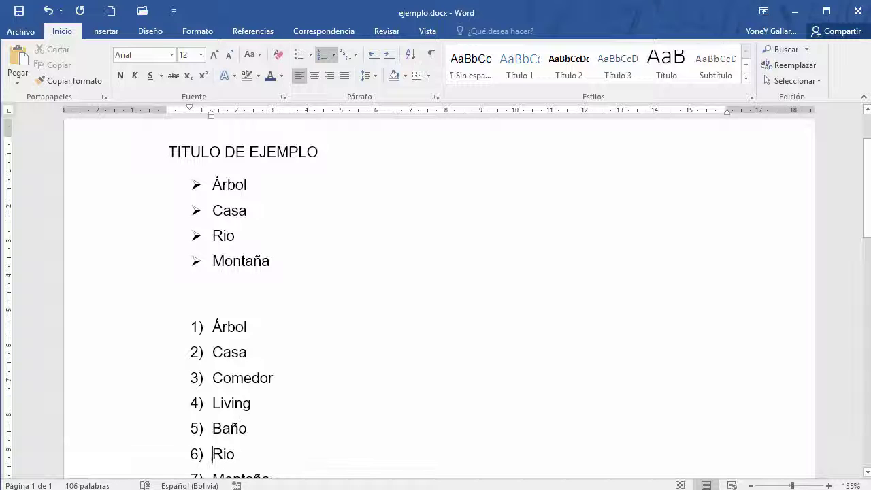
Change the numbering of the whole second list, from Árbol to Montaña, to the 1. 2. 3. format
left_click_drag(258, 429, 211, 378)
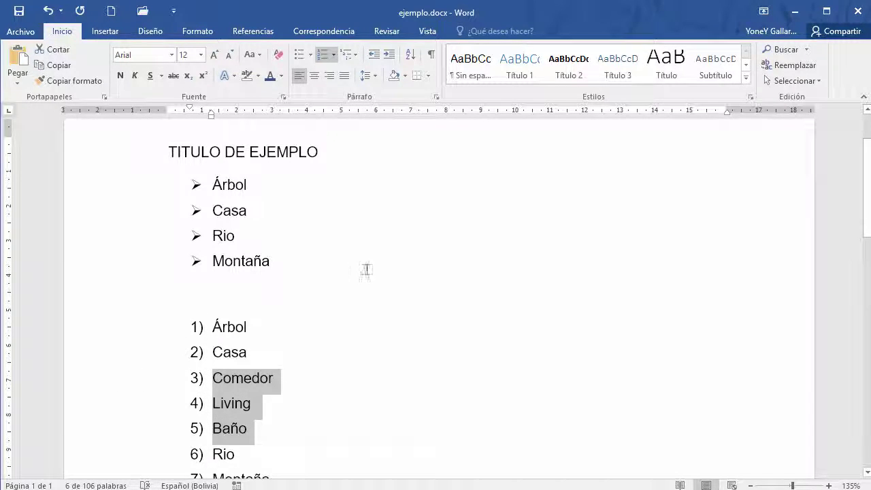
left_click(353, 56)
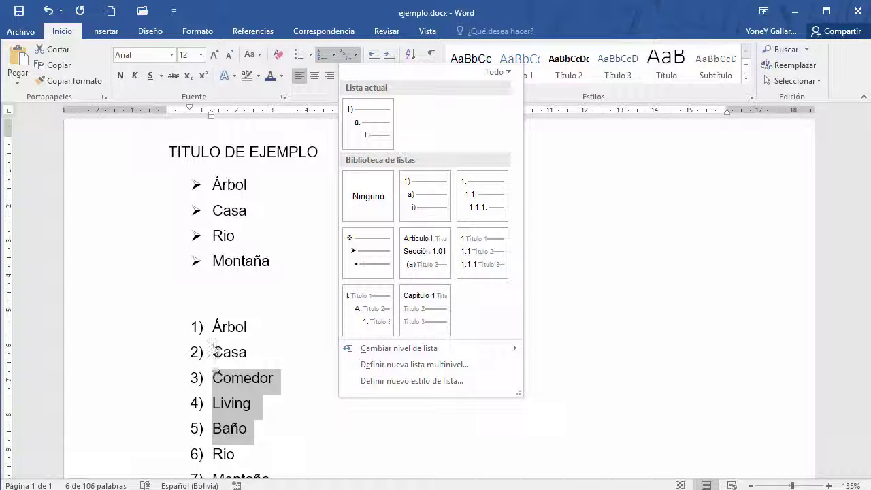
scroll(296, 429, "down", 4)
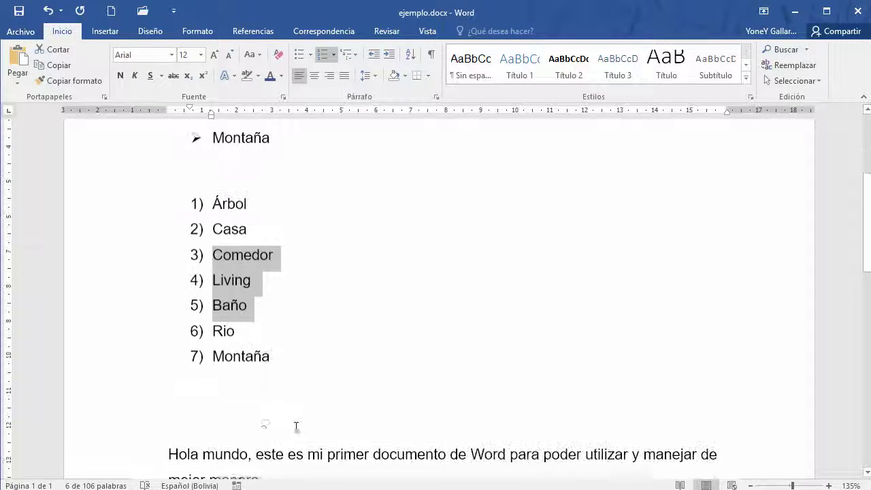
left_click_drag(282, 356, 194, 198)
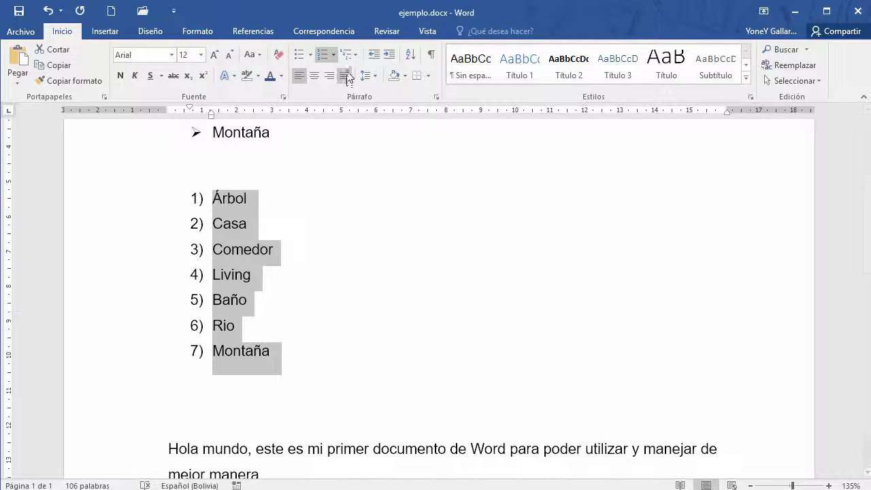
left_click(333, 55)
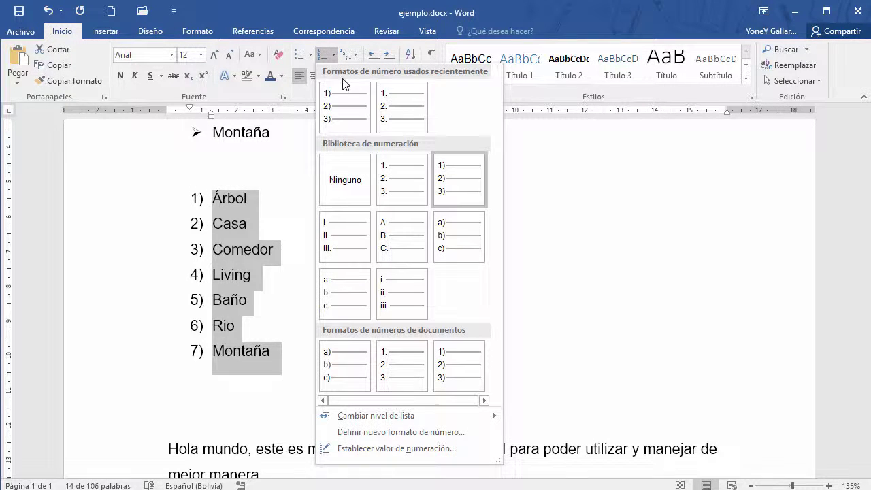
left_click(400, 178)
left_click(254, 329)
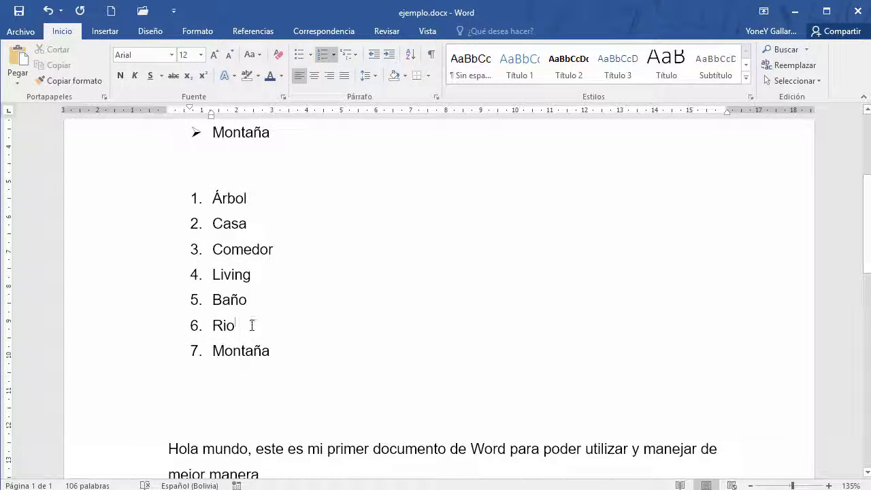
Apply the 1. / 1.1. / 1.1.1. multilevel format to the items Comedor, Living and Baño
left_click_drag(254, 303, 208, 250)
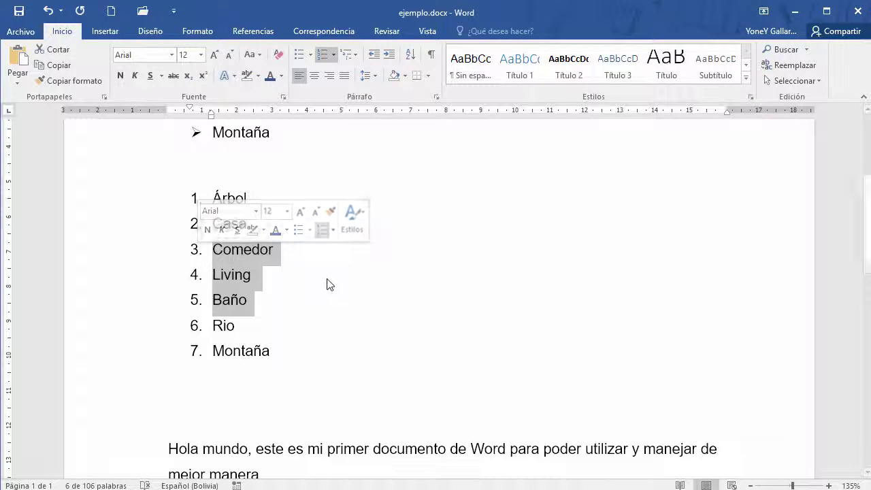
left_click(357, 55)
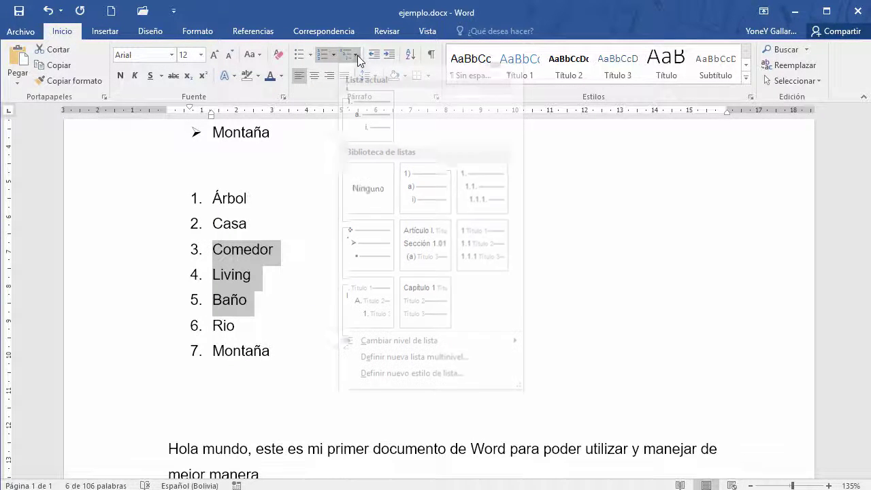
mouse_move(483, 204)
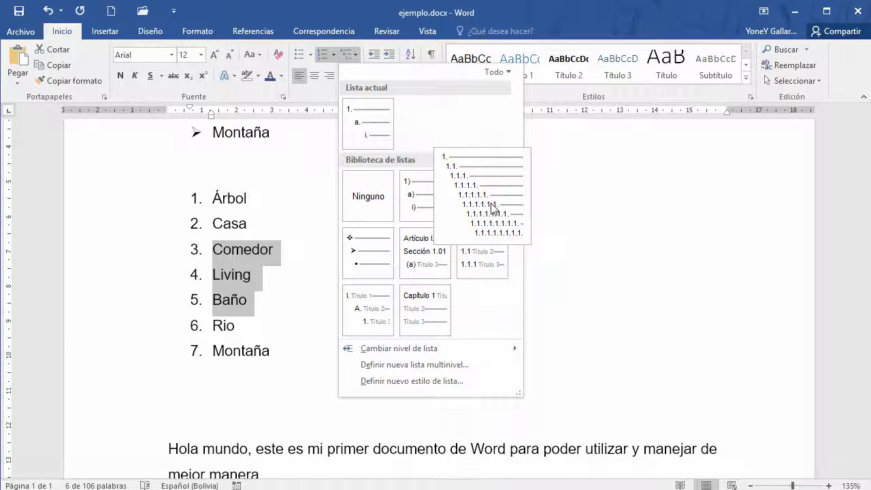
left_click(493, 208)
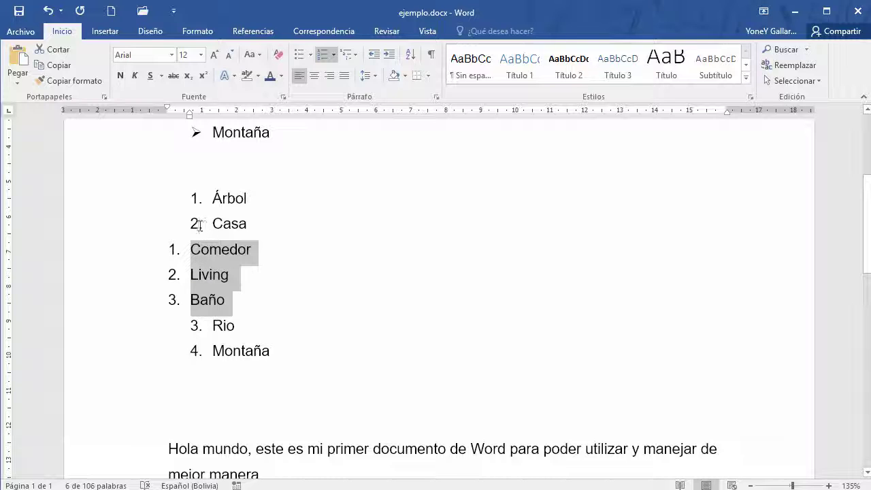
Try the 1) / a) / i) multilevel format on Comedor, Living and Baño, and return them to the 1. / 1.1. / 1.1.1. format
left_click(354, 57)
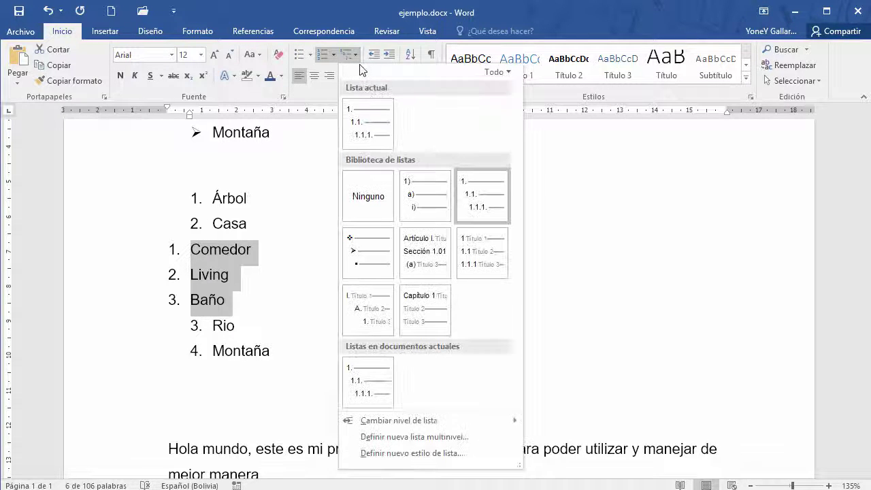
left_click(439, 193)
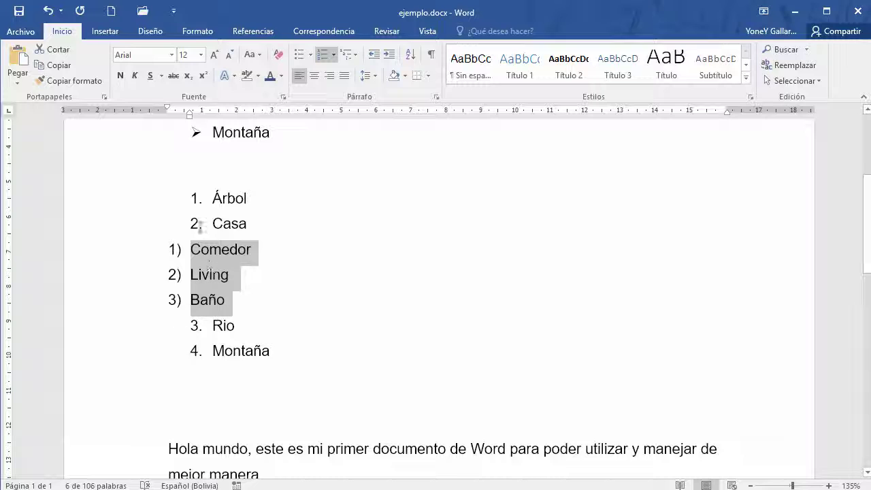
left_click(351, 57)
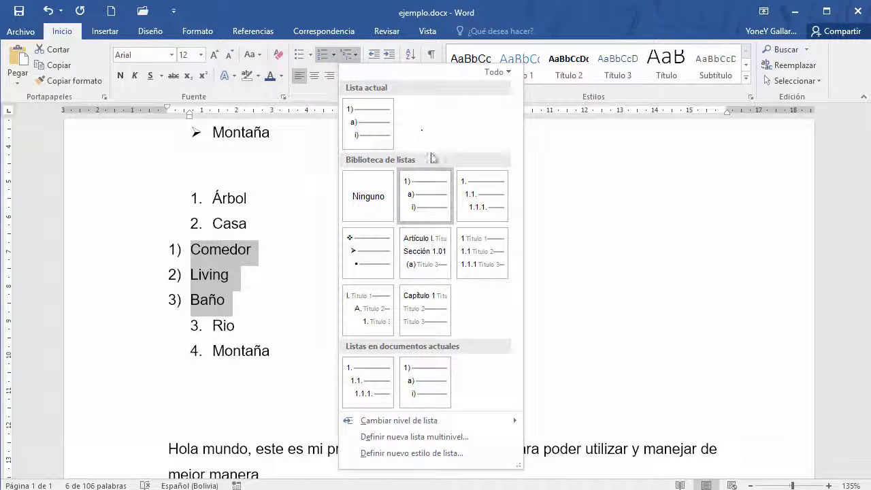
mouse_move(485, 197)
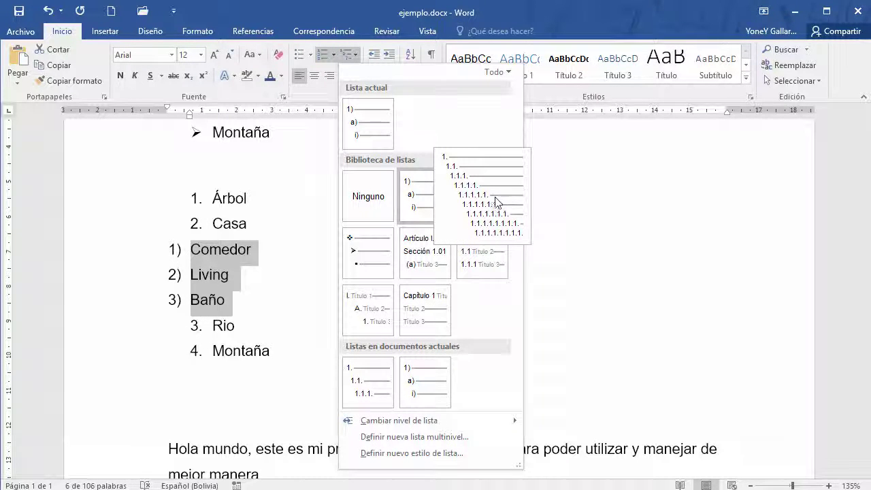
left_click(490, 200)
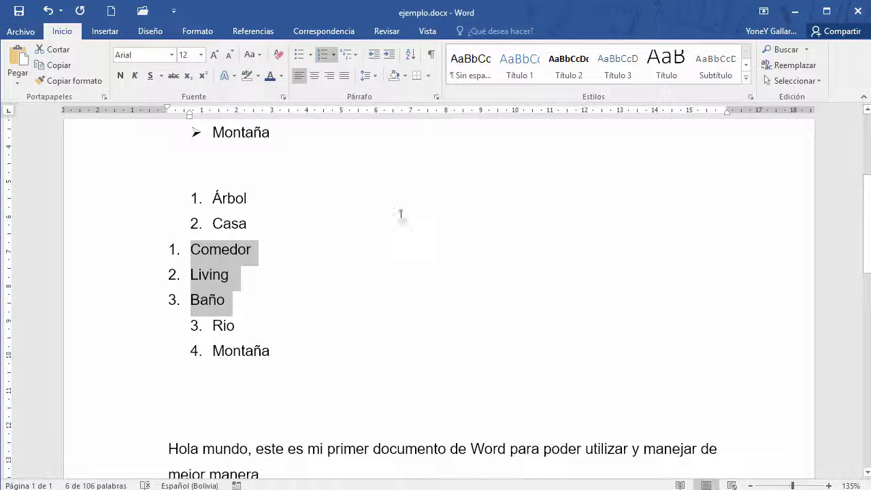
Increase the indent of Comedor, Living and Baño twice so they sit beneath Casa
left_click(389, 54)
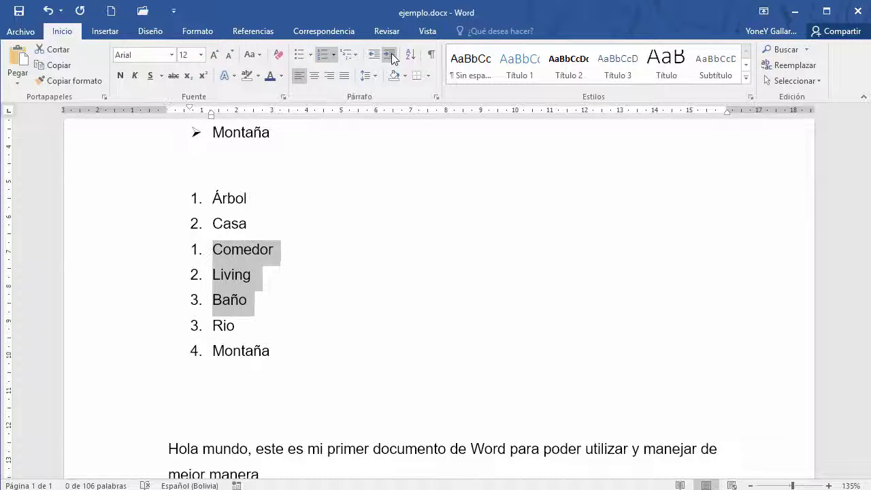
left_click(392, 53)
left_click(388, 377)
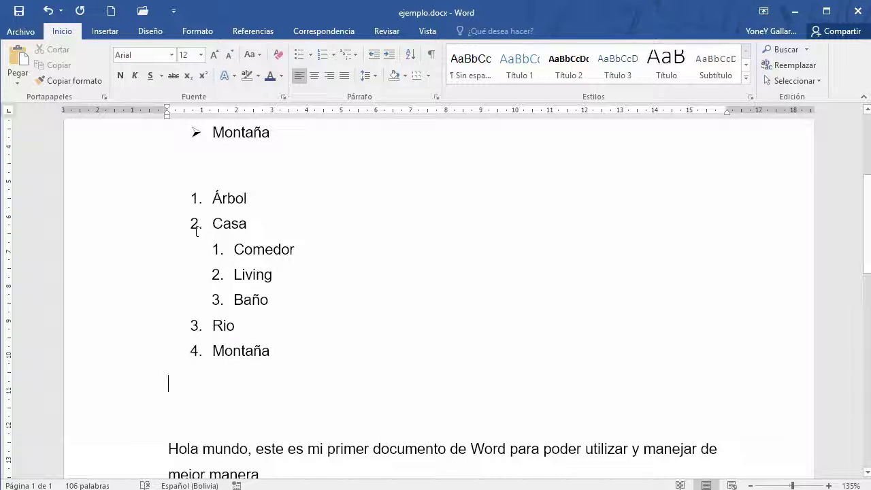
Remove the numbering from Comedor, Living and Baño and move the three lines back to the left margin
left_click_drag(218, 225, 247, 225)
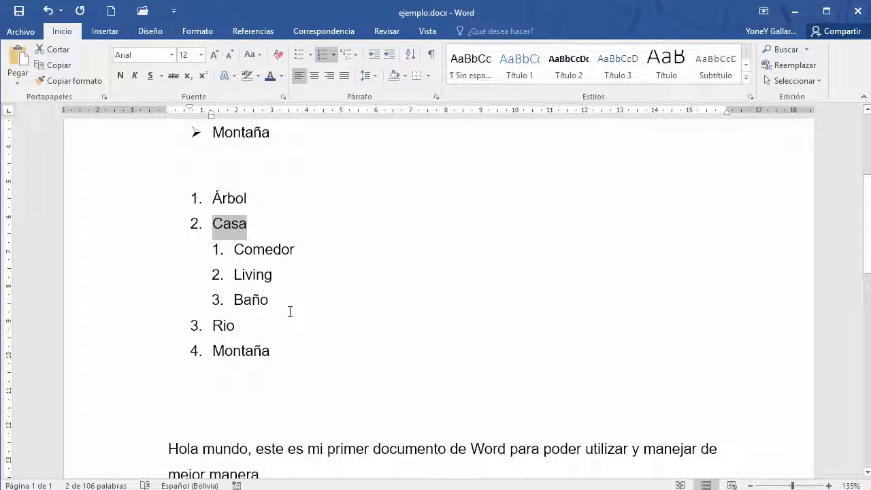
left_click_drag(279, 301, 201, 251)
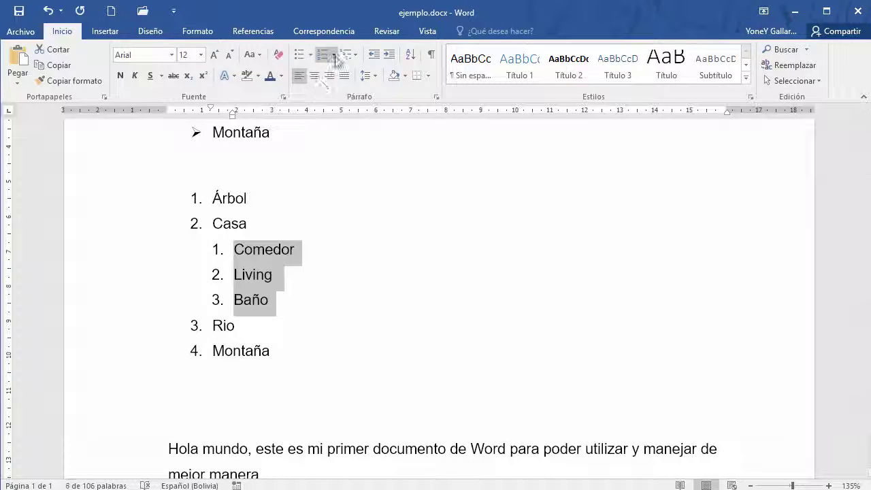
left_click(355, 55)
left_click(375, 121)
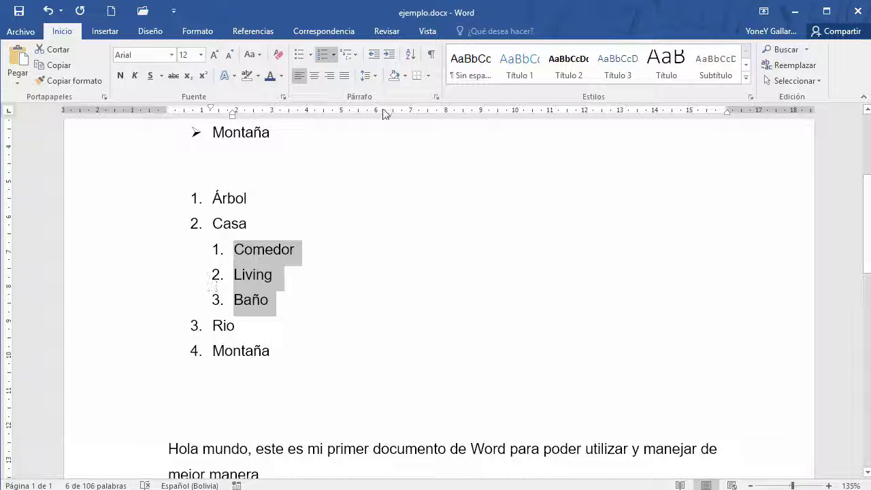
left_click(323, 55)
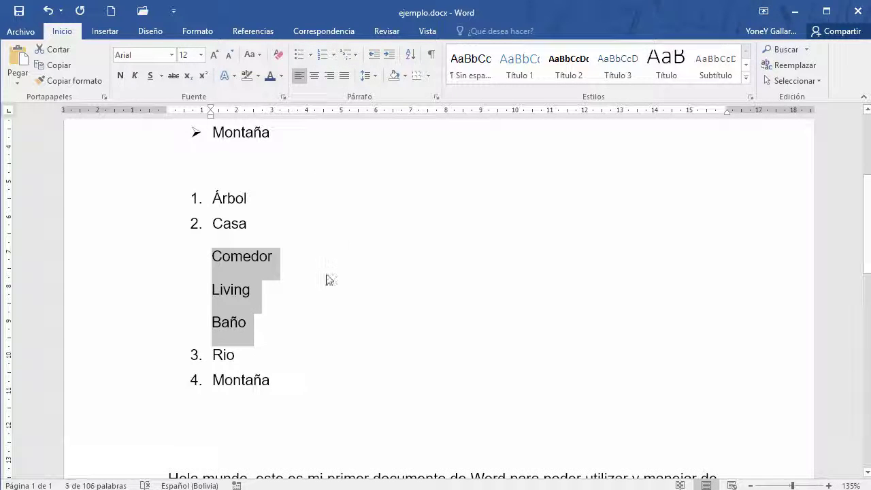
left_click(373, 56)
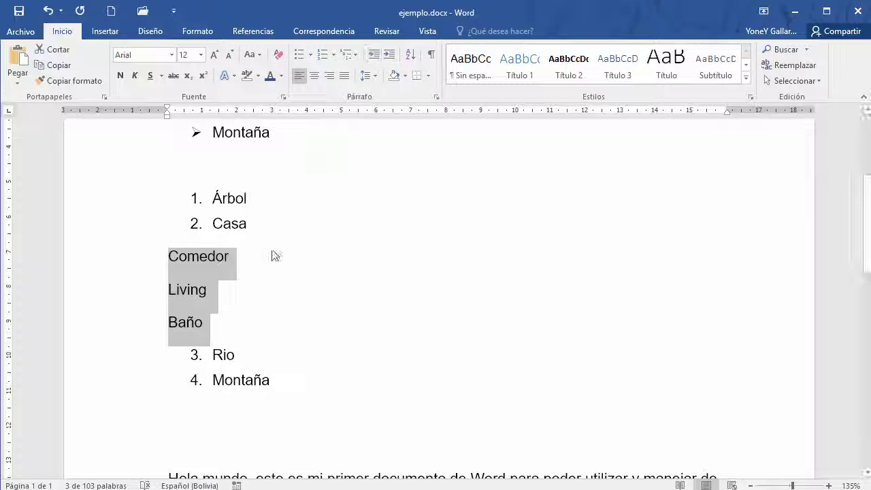
Number Comedor, Living and Baño again as a sublevel of Casa, using the 1. 2. 3. format
left_click(322, 58)
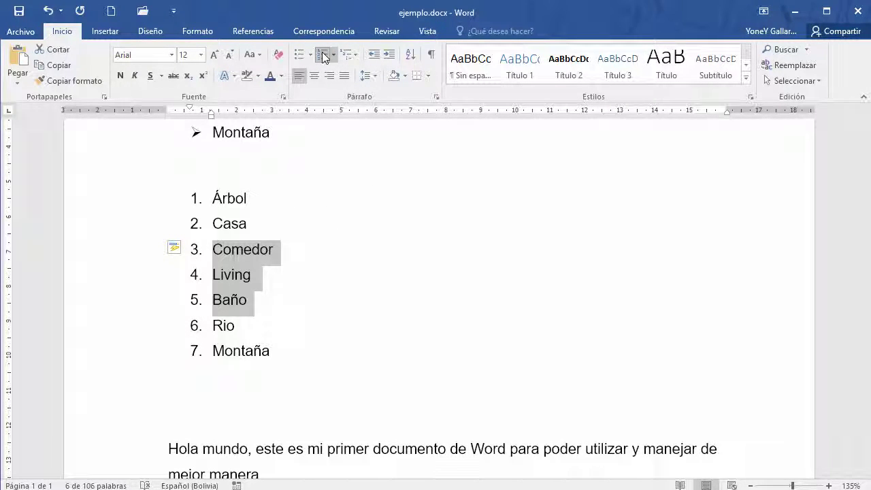
left_click(390, 57)
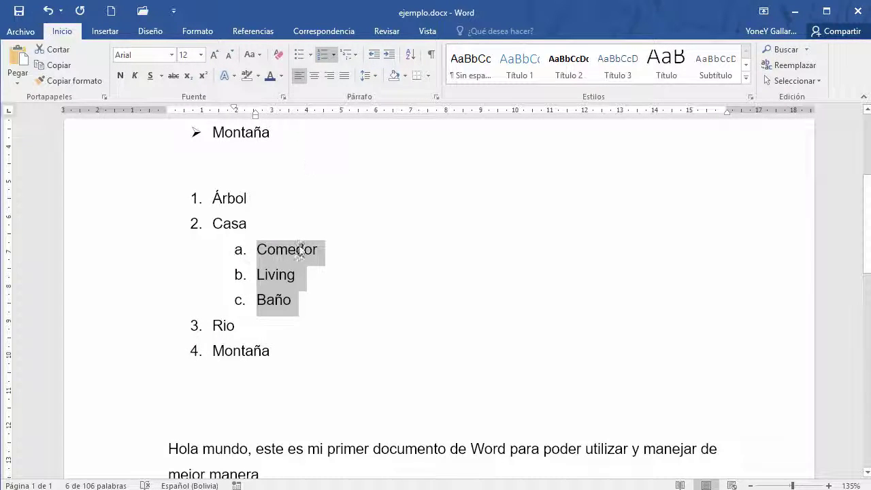
left_click(333, 55)
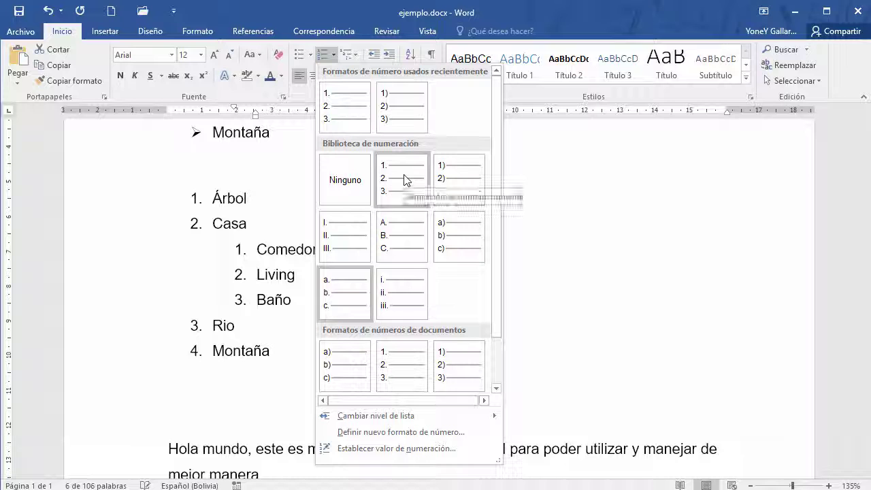
left_click(343, 106)
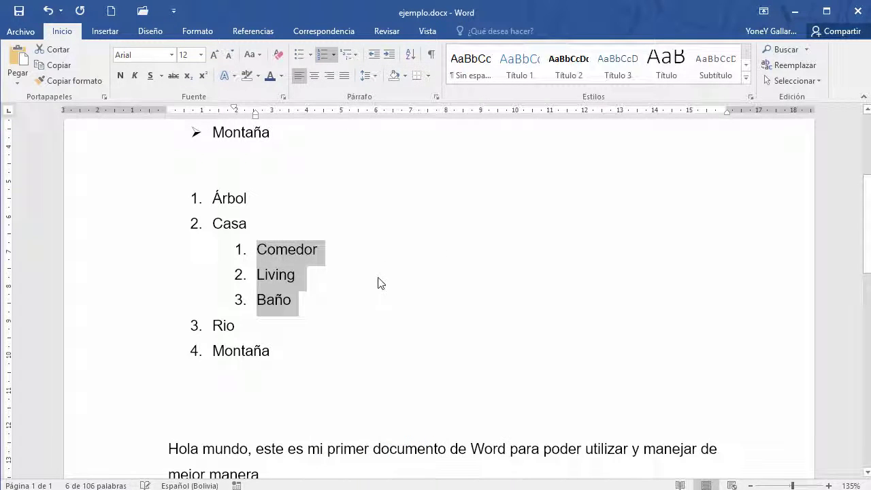
Apply the 1. / 1.1. / 1.1.1. multilevel format to the sublevel items Comedor, Living and Baño, and leave them selected
left_click(351, 54)
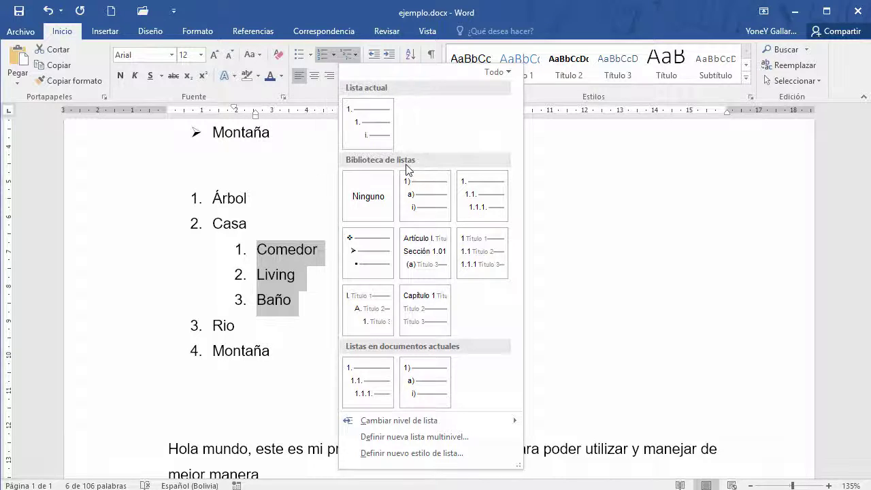
left_click(483, 196)
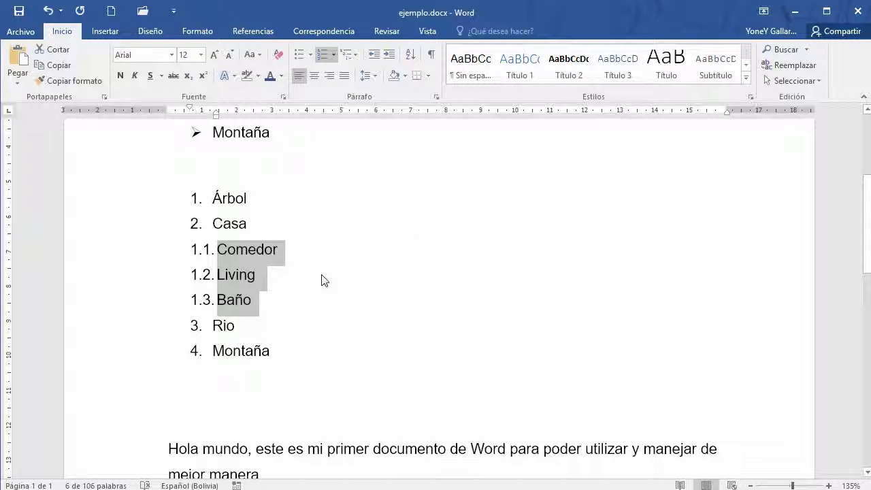
left_click(316, 256)
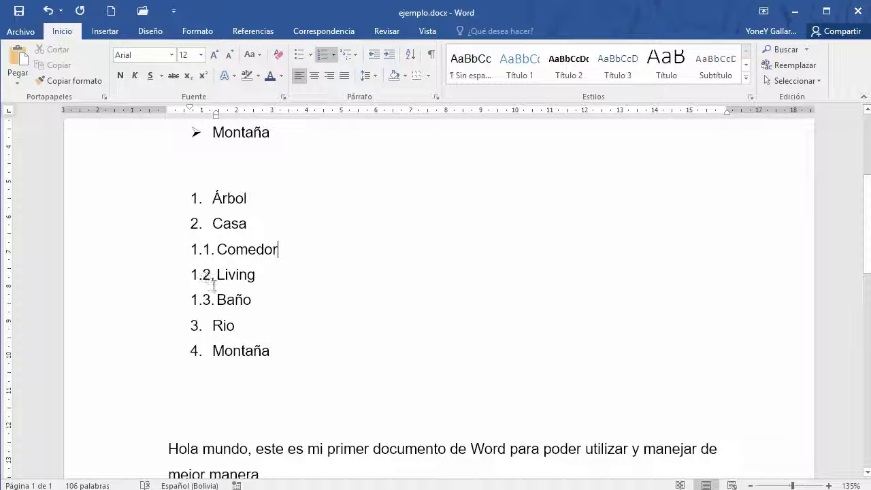
left_click_drag(258, 302, 182, 252)
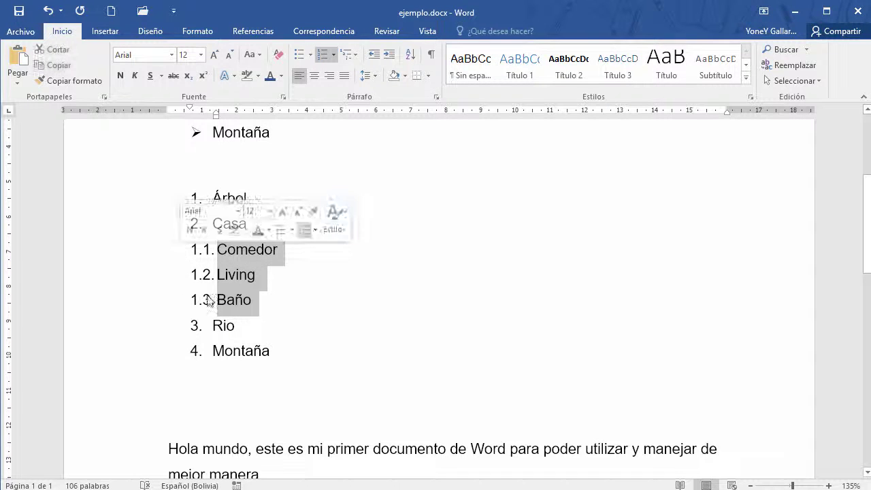
Demote Comedor, Living and Baño five more list levels, to the seventh level of the numbering
left_click(391, 57)
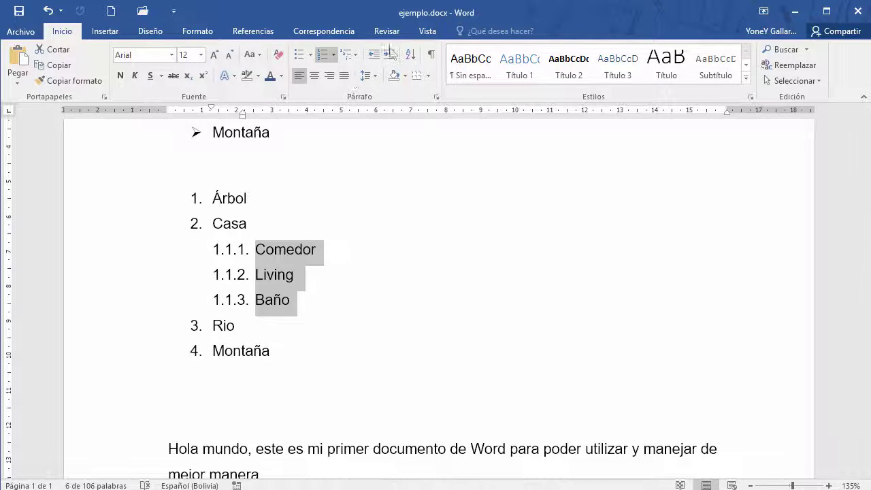
left_click(390, 56)
left_click(391, 57)
left_click(392, 58)
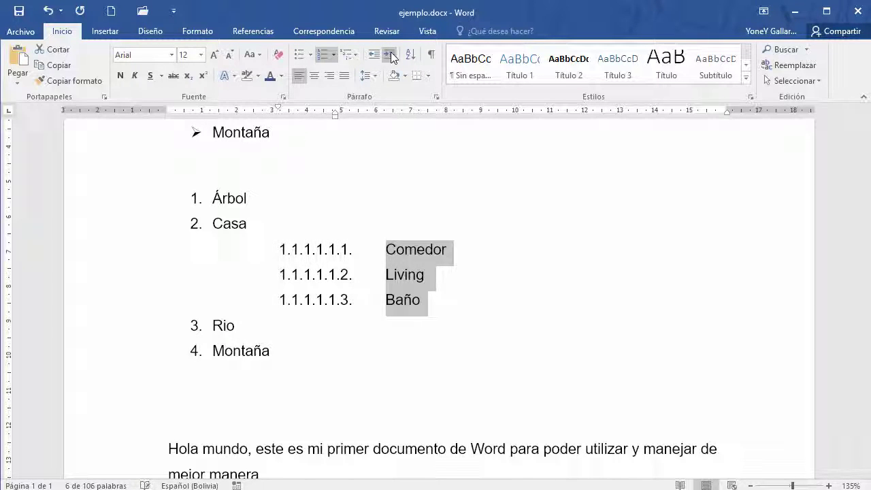
left_click(393, 58)
Delete the whole numbered list from Árbol to Montaña, including the sublevel items under Casa
left_click(335, 339)
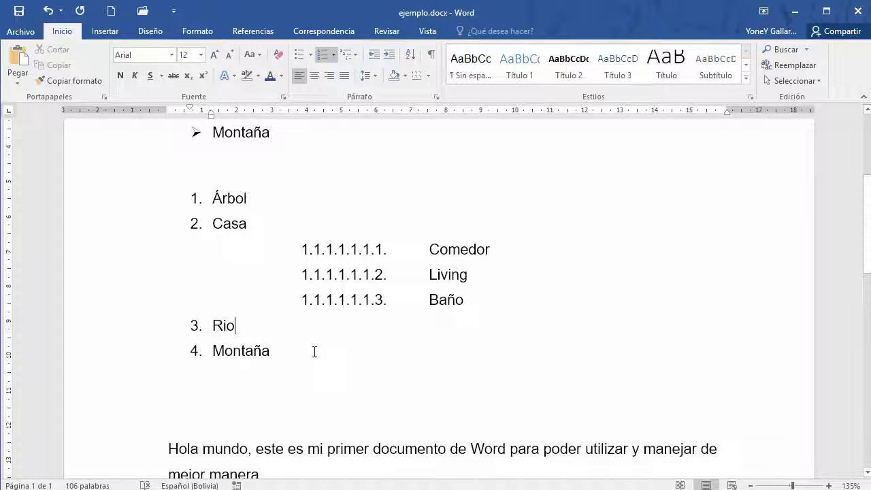
left_click_drag(314, 351, 186, 198)
key("Delete")
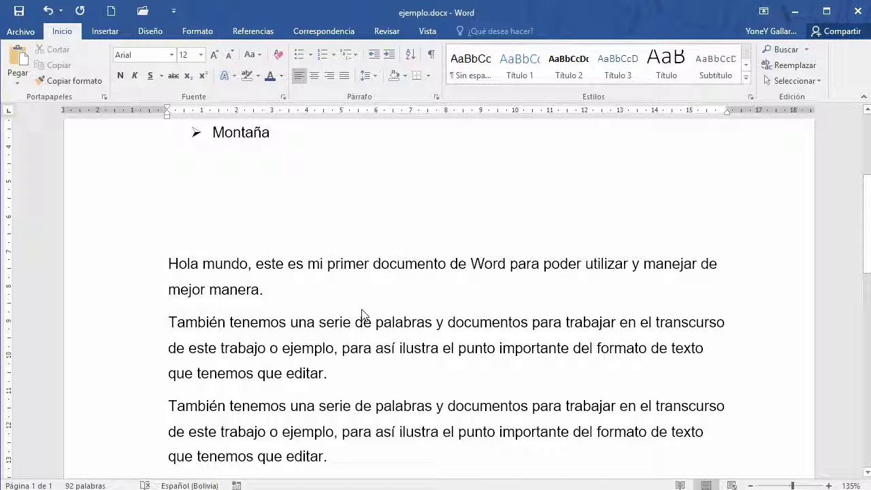
Enter Lunes, Martes, Miércoles and Jueves on separate lines in the empty space below the bulleted list
scroll(357, 327, "up", 2)
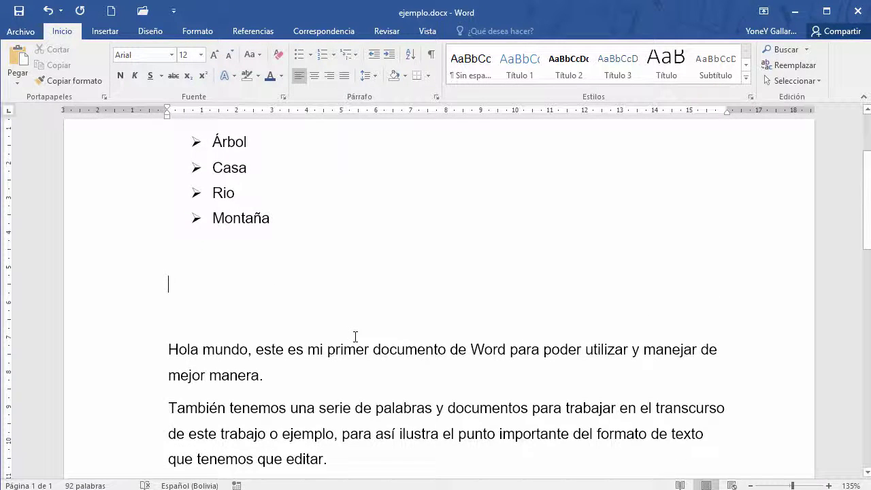
type("lunes")
key("Return")
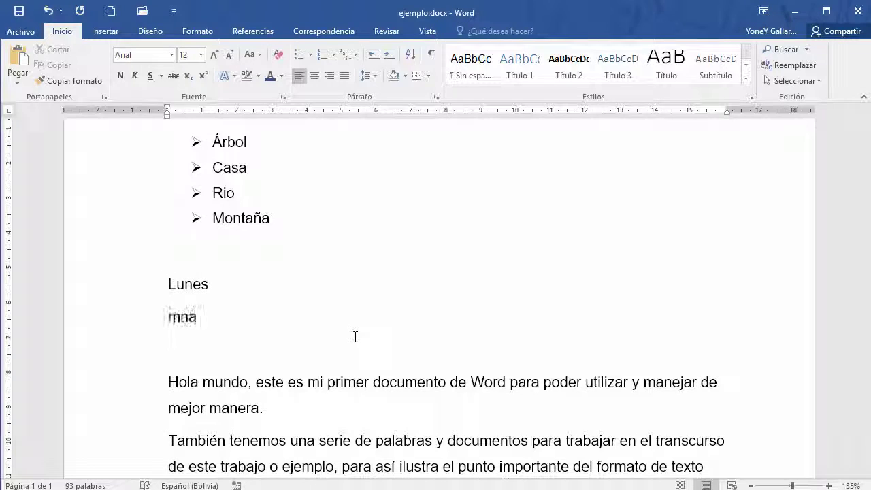
type("martes")
key("Return")
type("miércoles")
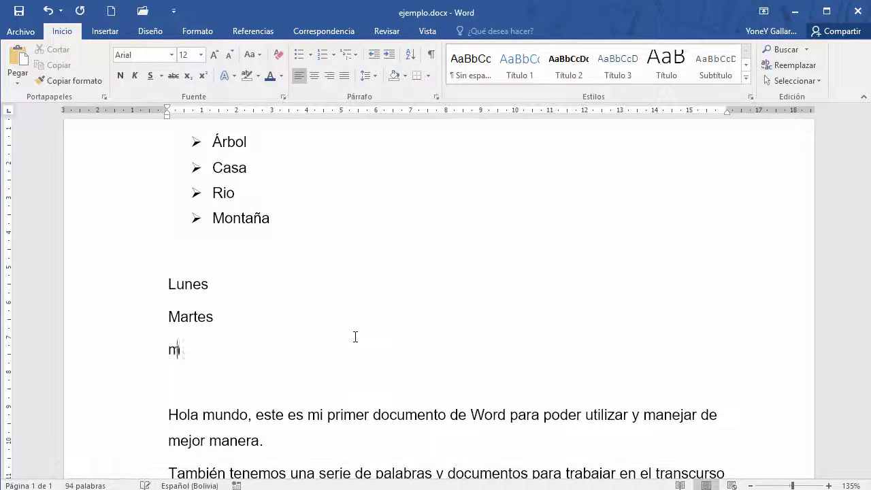
key("Return")
type("jueves")
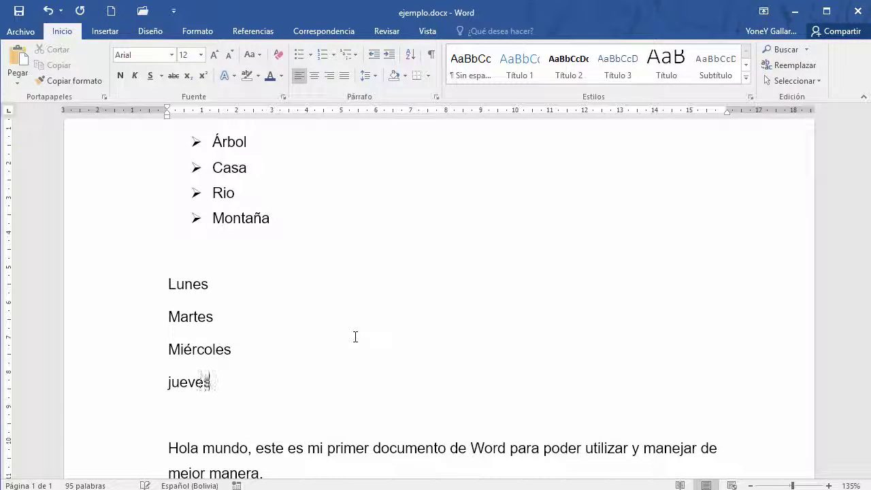
key("Return")
Turn the lines Lunes, Martes, Miércoles and Jueves into a numbered list in the 1. 2. 3. format
key("Up")
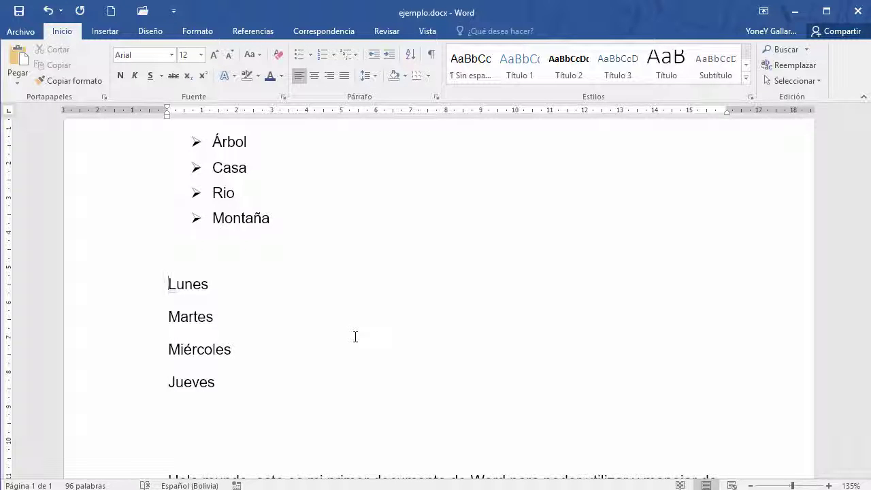
left_click_drag(215, 380, 171, 291)
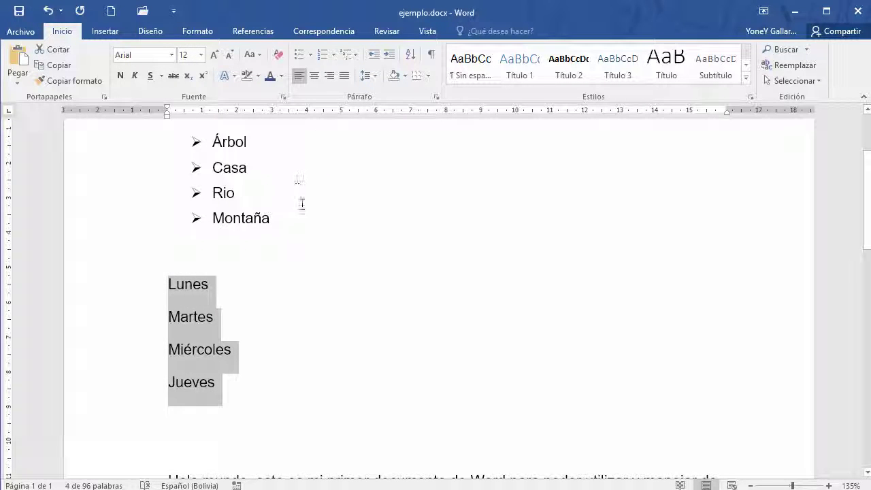
left_click(322, 55)
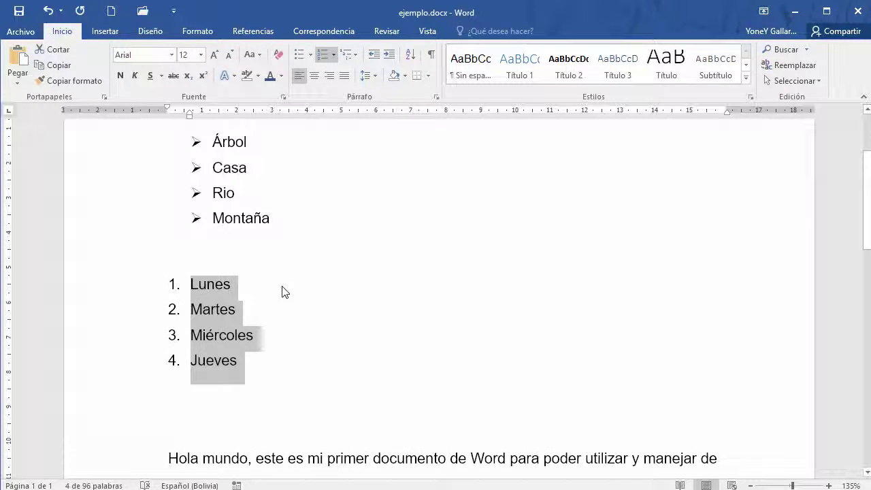
Add the items Mañana and Tarde after Martes and demote both one level beneath it
left_click(262, 315)
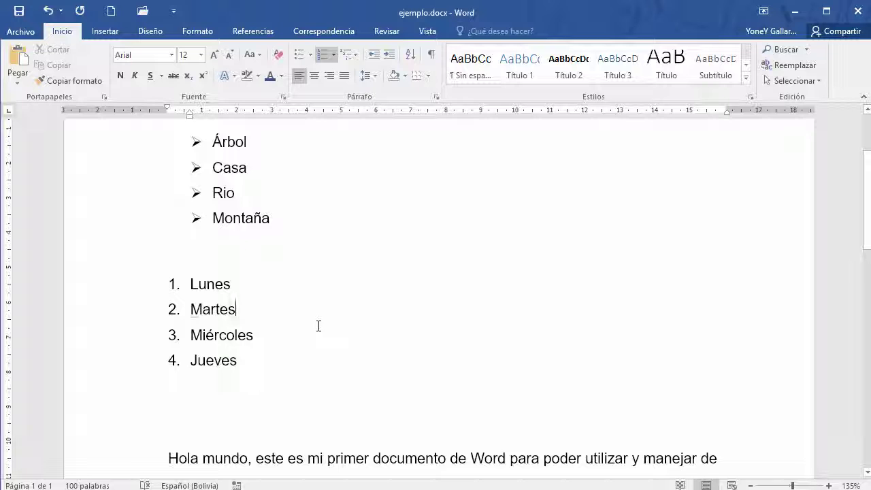
key("Return")
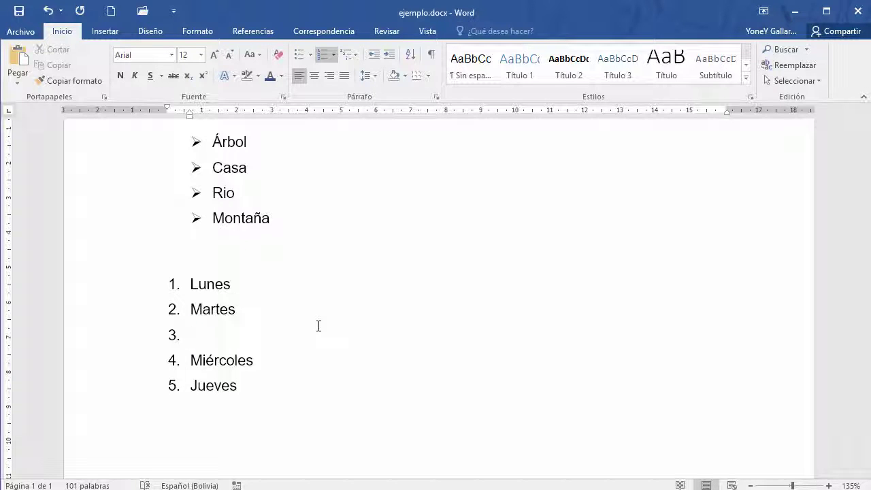
type("Mañana")
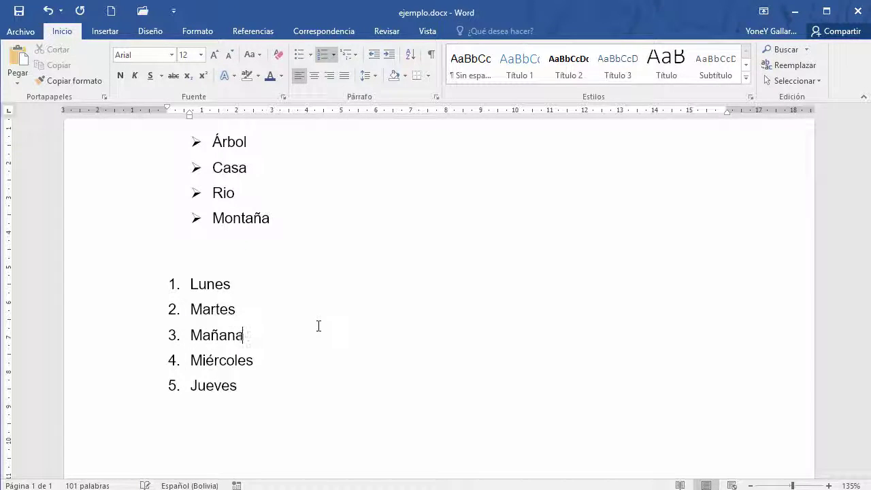
key("Return")
type("Tarde")
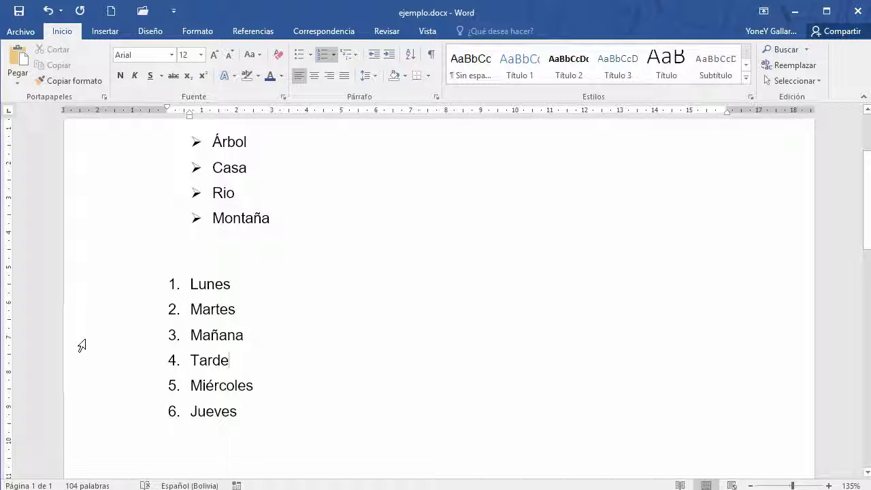
left_click_drag(78, 342, 82, 360)
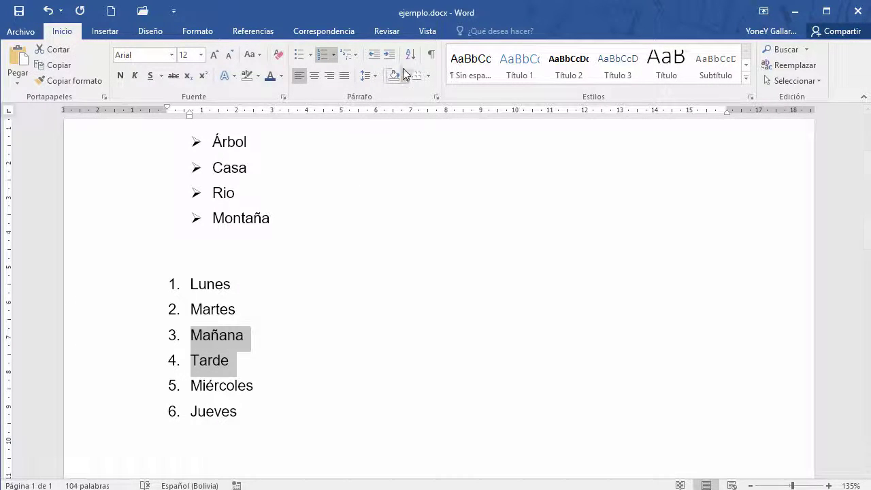
left_click(389, 54)
Insert the items Ver televisión and Pasear between Mañana and Tarde
left_click(257, 361)
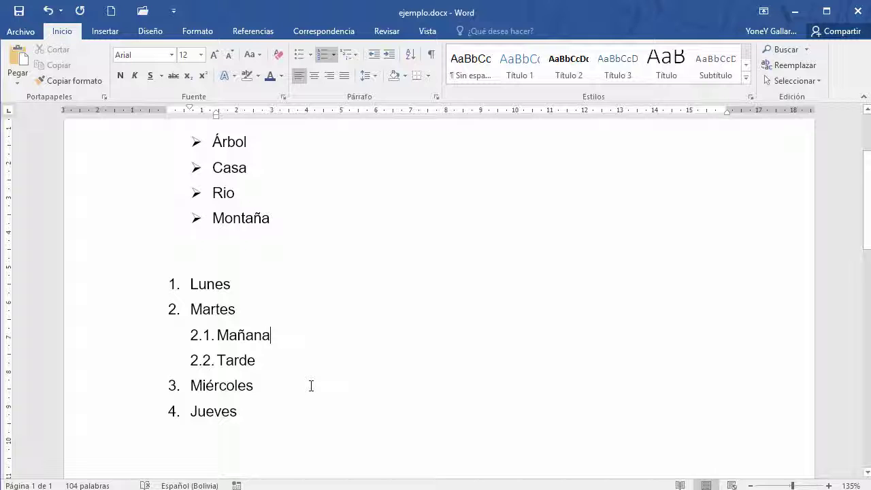
key("Return")
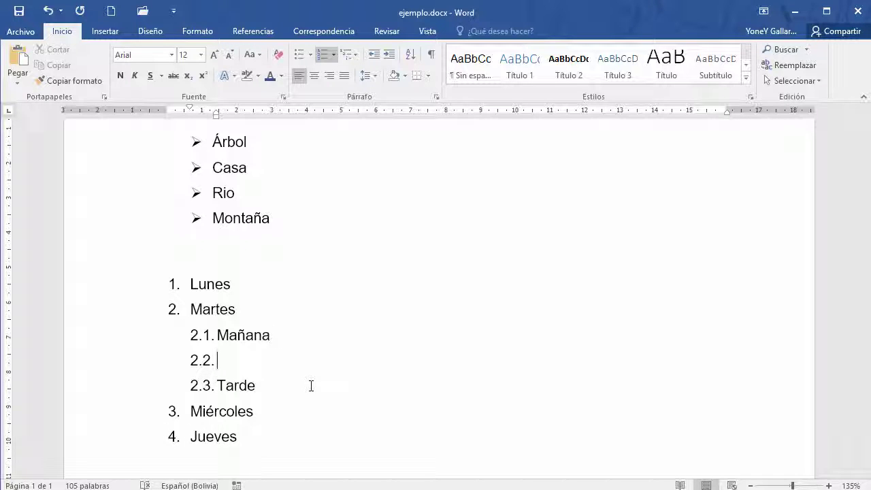
key("BackSpace")
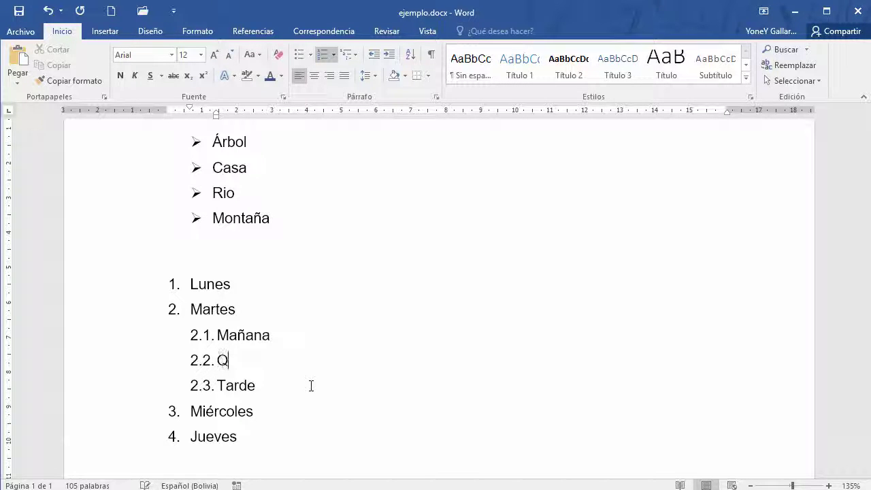
type("Quedar")
key("BackSpace")
key("BackSpace")
key("BackSpace")
type("Ver tele")
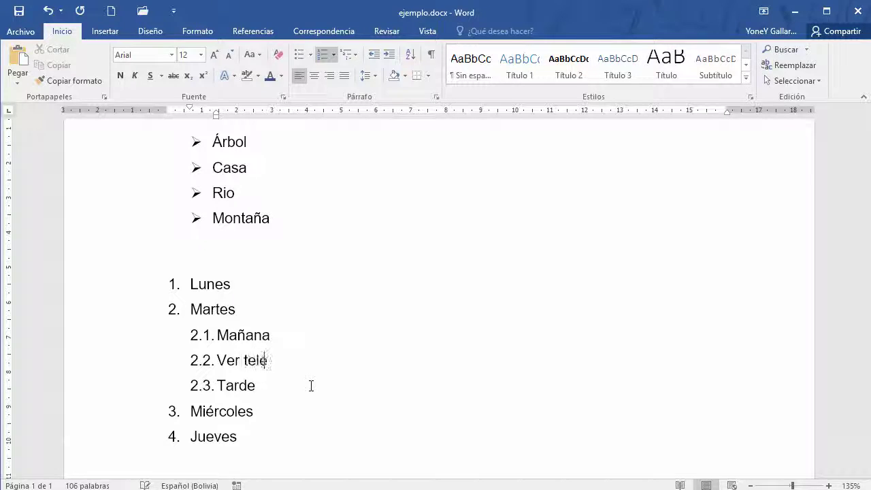
type("vision")
key("Return")
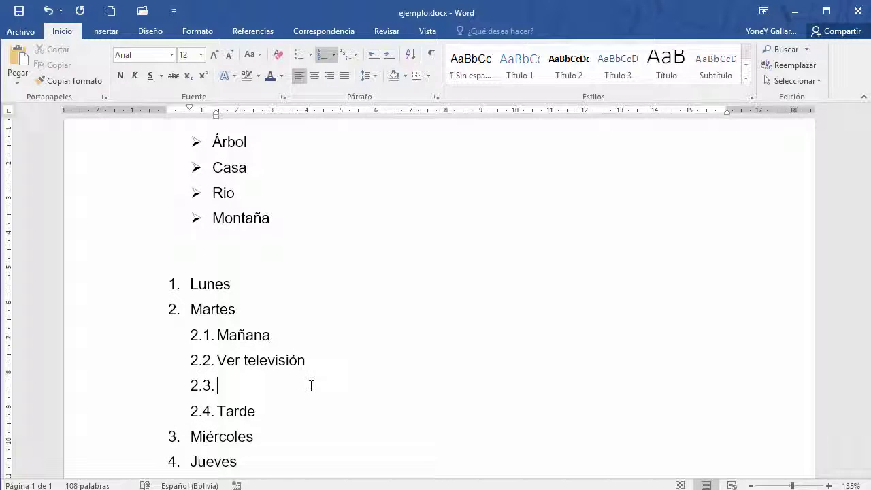
type("pasear")
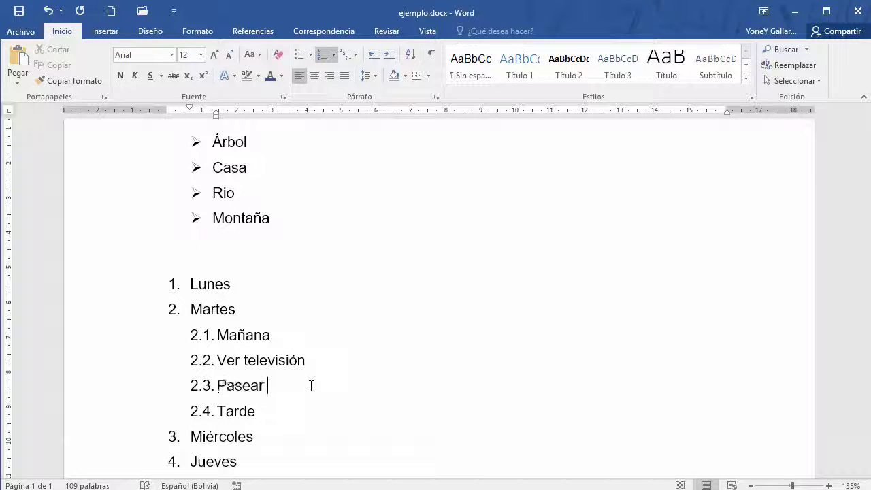
Demote Ver televisión and Pasear one level so they sit beneath Mañana
left_click_drag(79, 371, 86, 385)
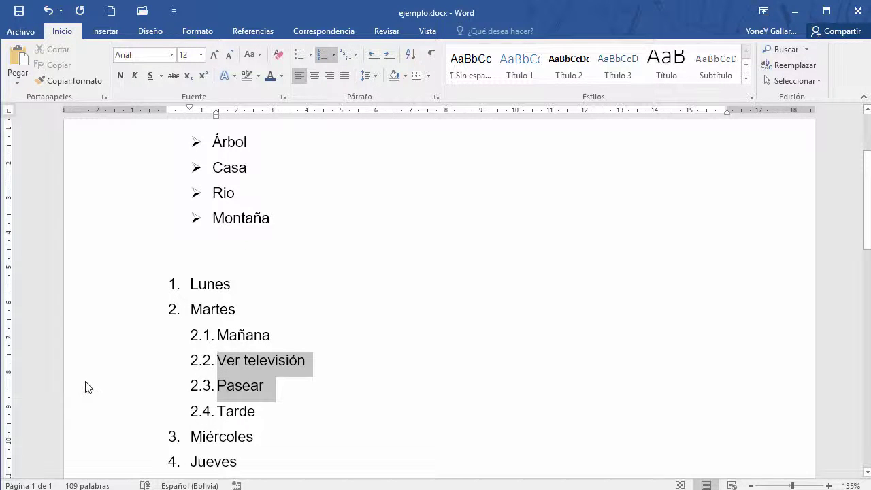
left_click(391, 59)
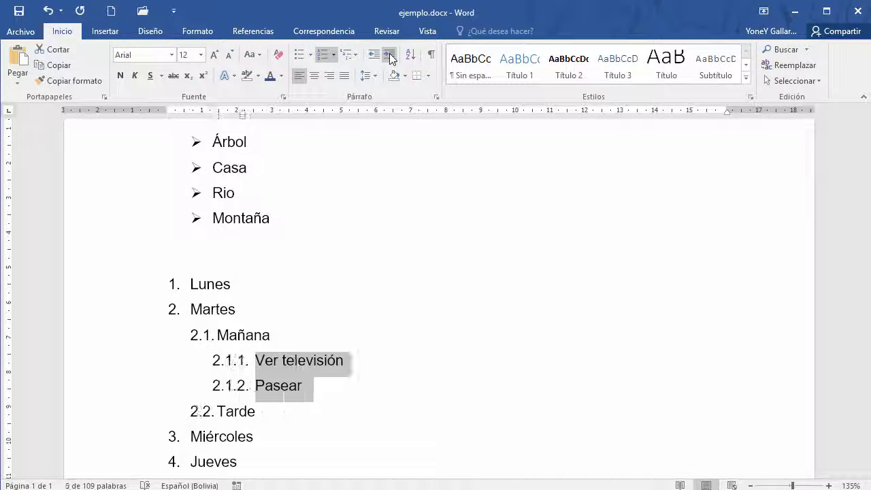
left_click(355, 400)
scroll(354, 401, "down", 1)
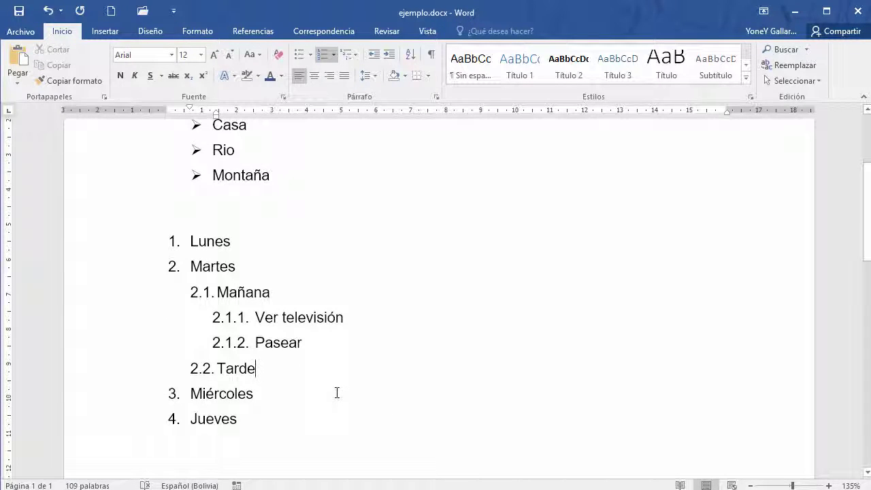
Examine the list levels of Ver televisión, Pasear, Mañana and Martes, and look over the available multilevel list formats
left_click_drag(309, 338, 227, 320)
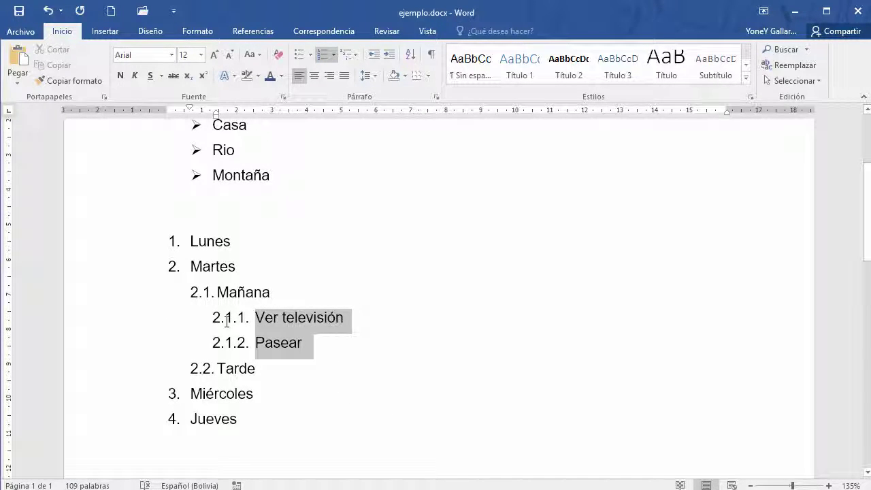
left_click(102, 299)
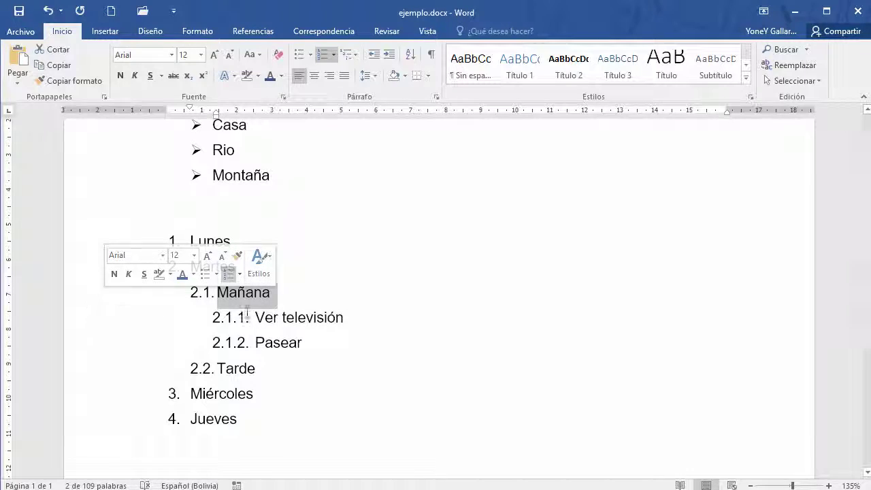
left_click(50, 273)
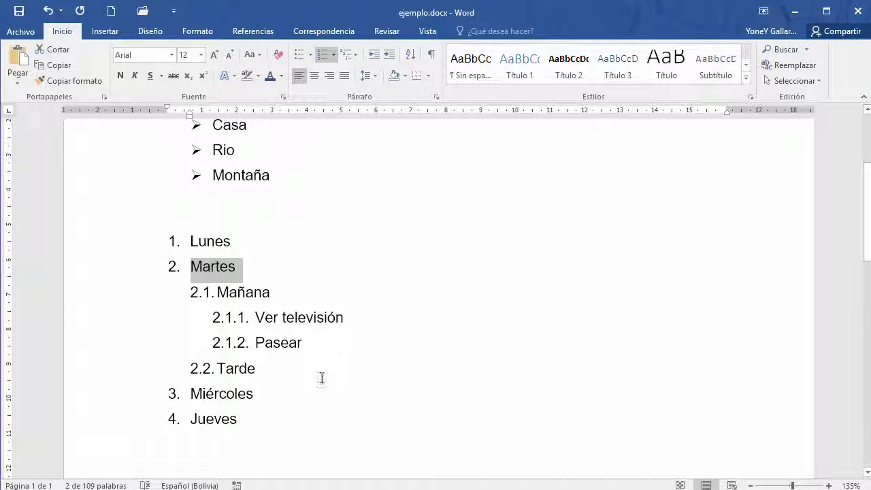
left_click(356, 52)
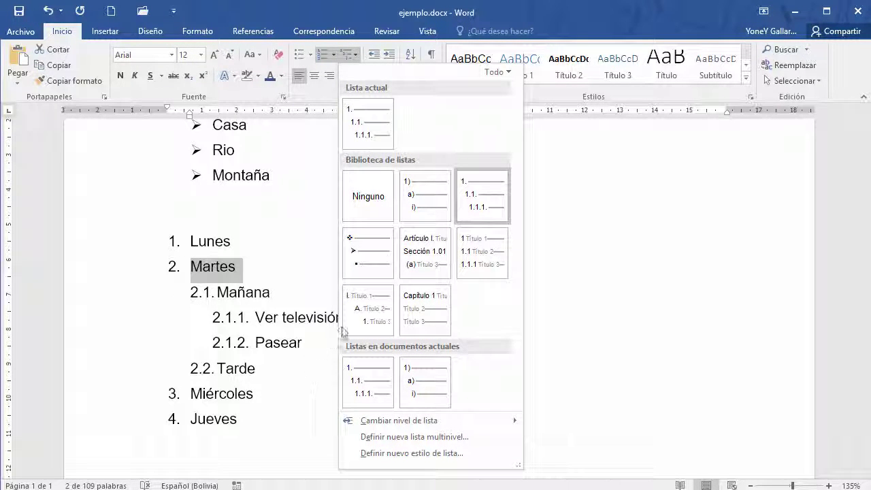
mouse_move(442, 197)
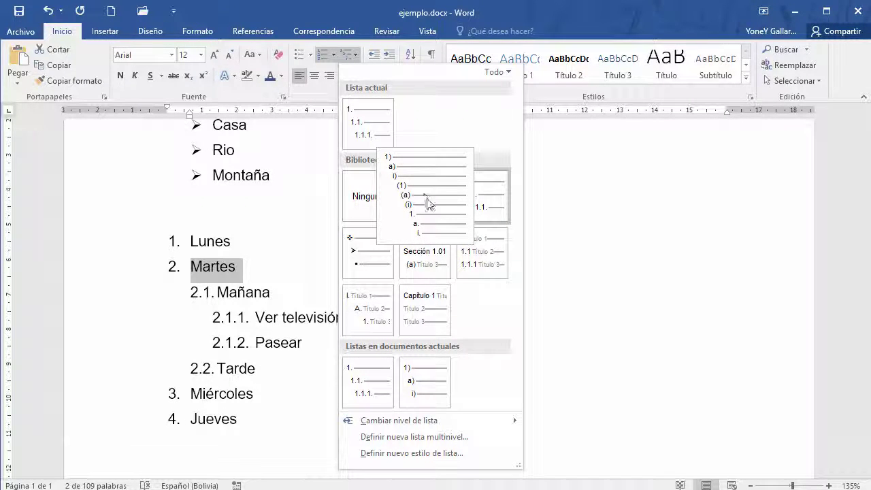
left_click(290, 422)
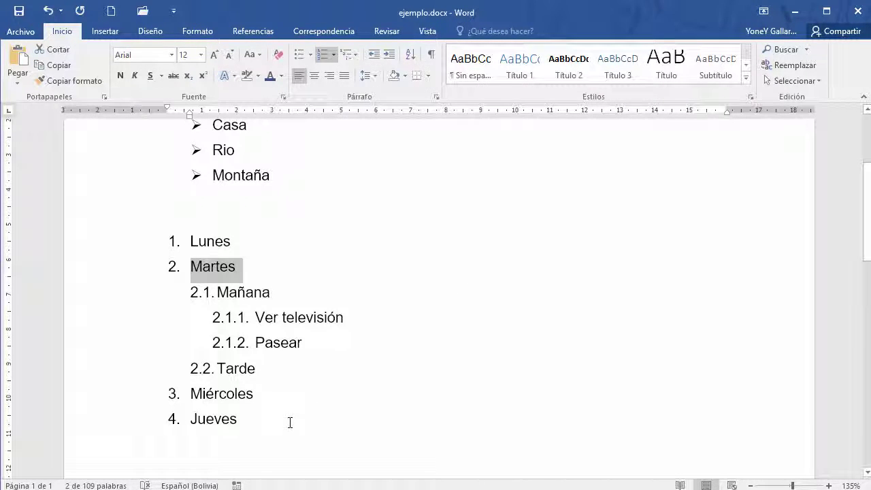
left_click(307, 364)
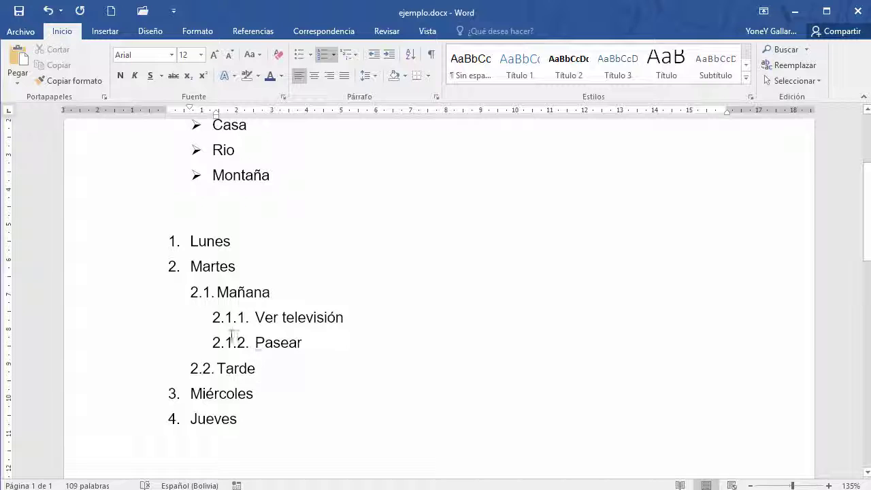
Apply the 1) / a) / i) multilevel format to the items from Martes through Tarde
left_click_drag(232, 335, 160, 278)
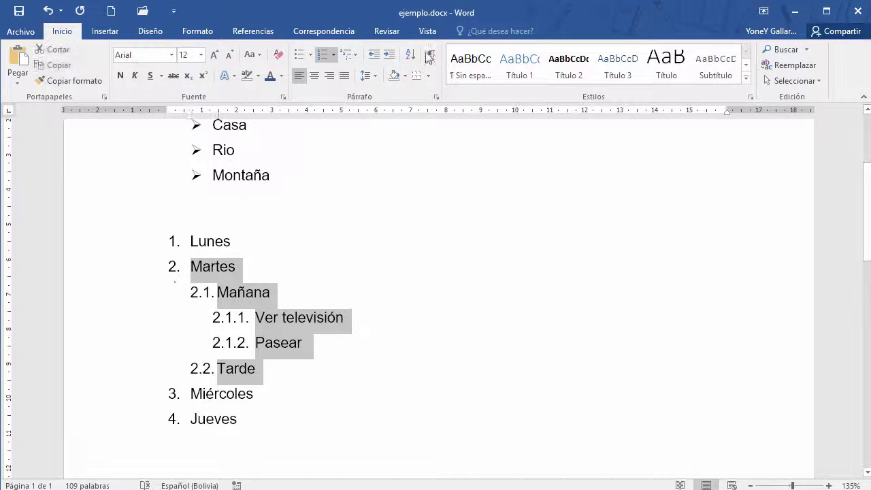
left_click(350, 55)
mouse_move(427, 256)
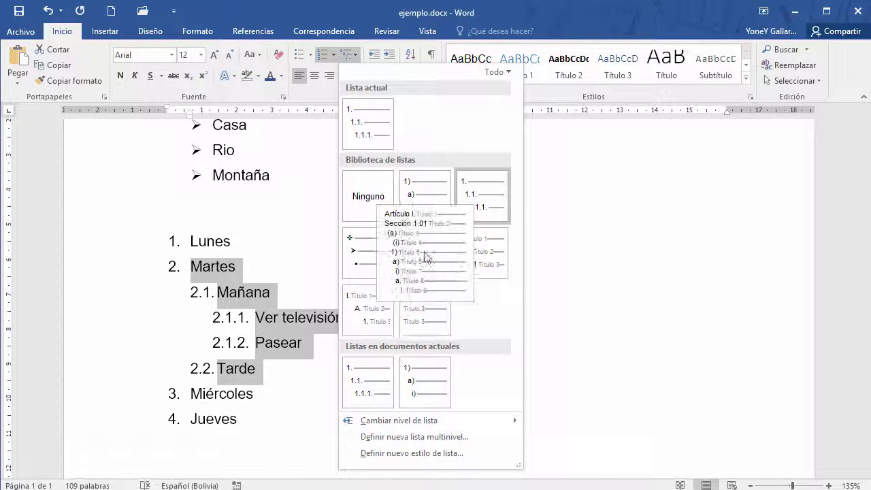
left_click(426, 209)
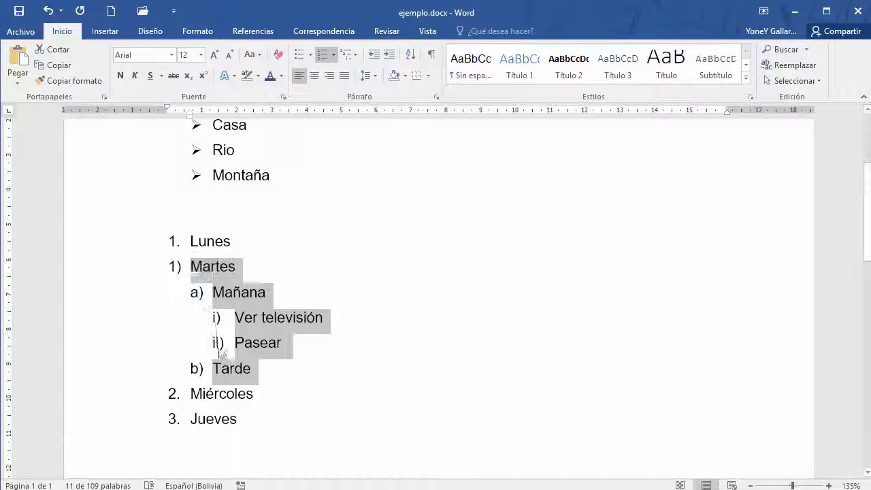
Undo the last multilevel format change on the items from Martes through Tarde
key("ctrl+z")
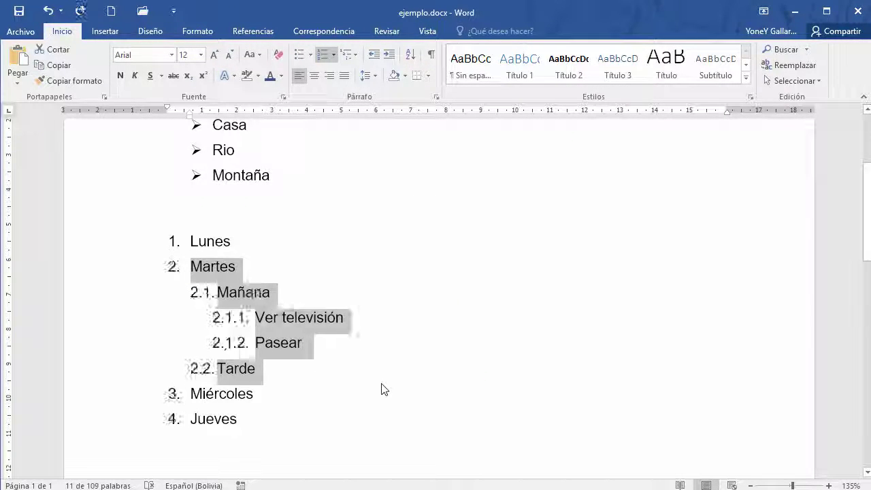
left_click(365, 394)
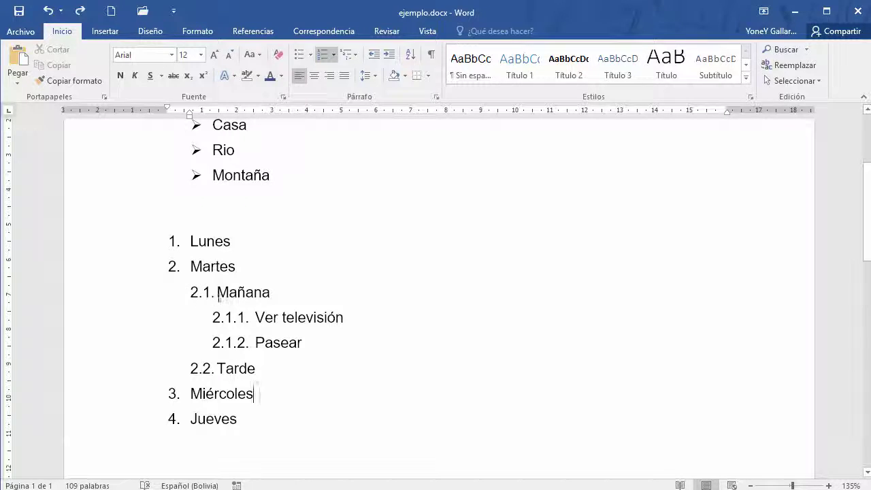
Insert the item Dibujo animados after Ver televisión and demote it one level so it sits beneath that item
left_click(350, 321)
key("Return")
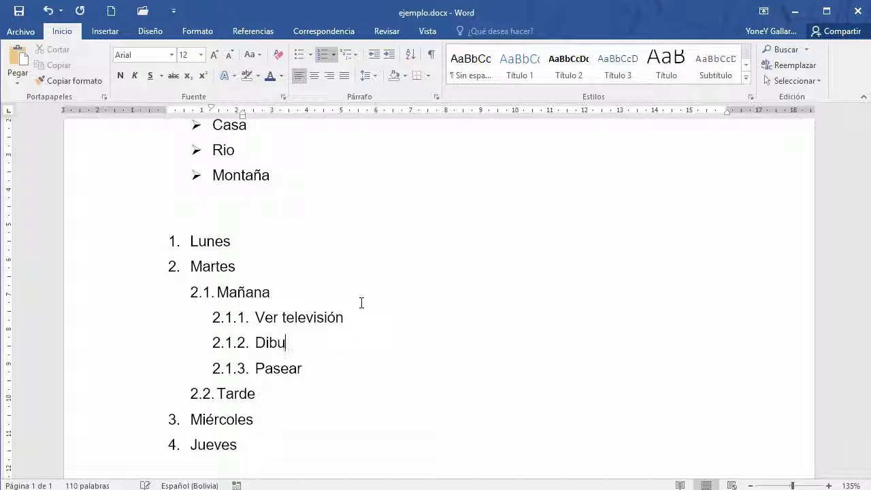
type("Dibujo animados")
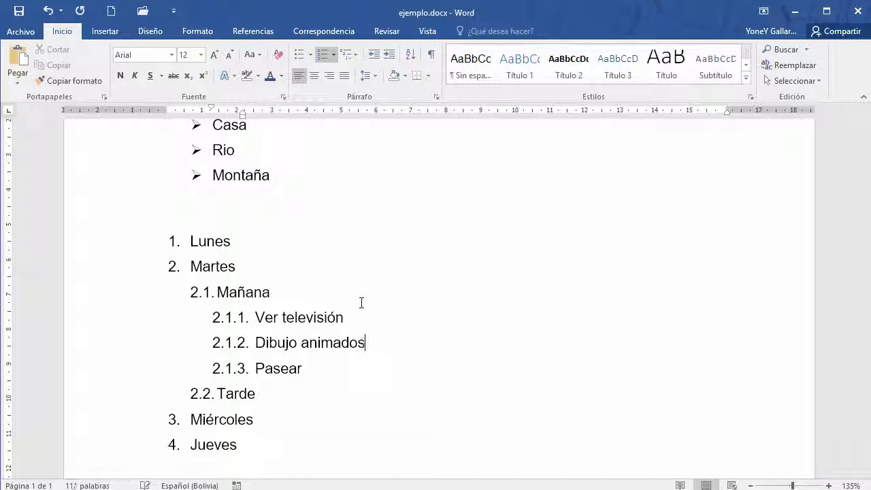
left_click(103, 351)
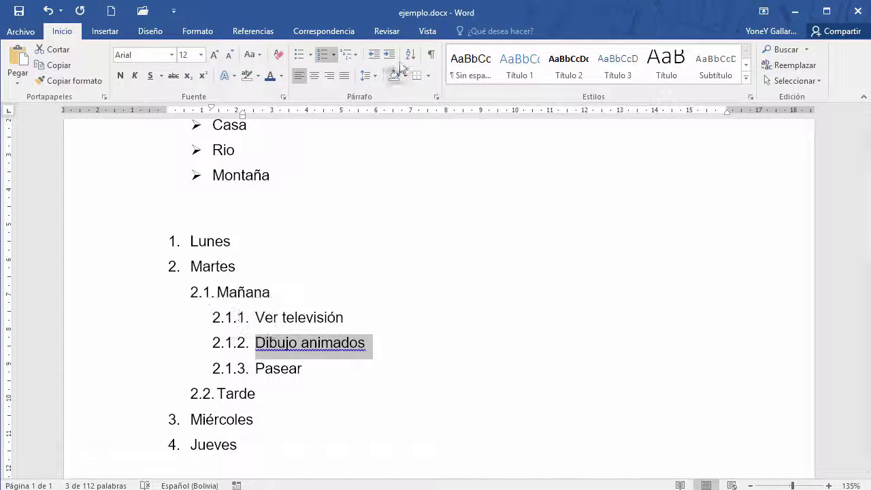
left_click(392, 56)
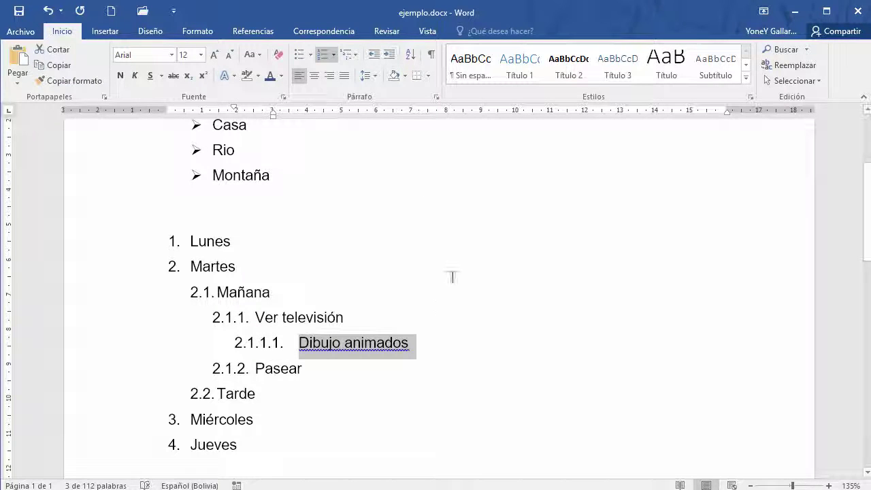
left_click(384, 390)
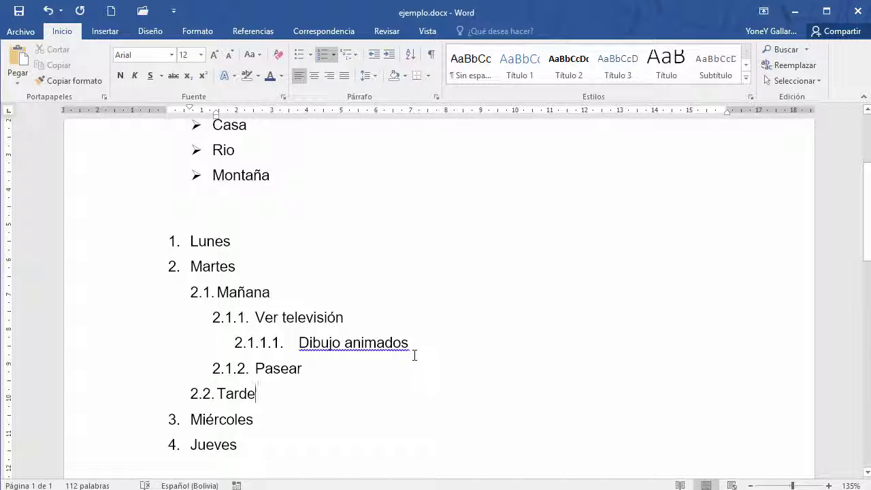
Try centred and right alignment on the three body paragraphs beginning with Hola mundo, and finish by justifying them
scroll(358, 370, "down", 1)
scroll(359, 370, "up", 1)
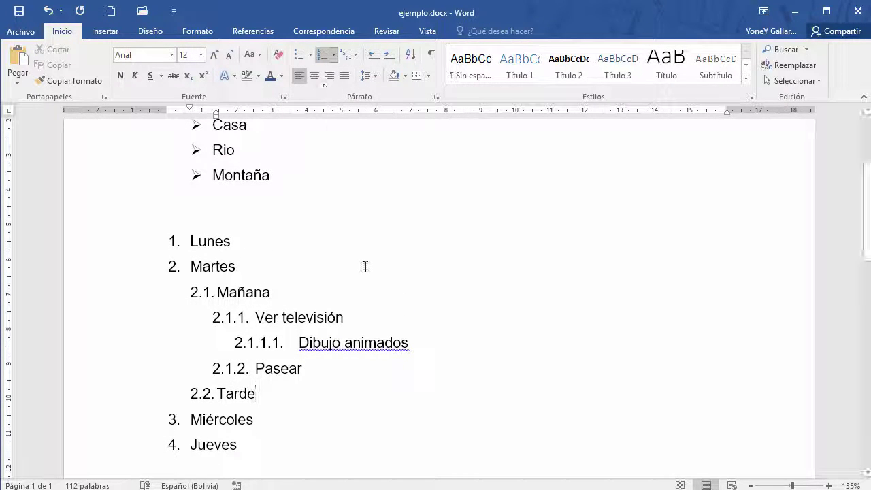
scroll(379, 356, "down", 5)
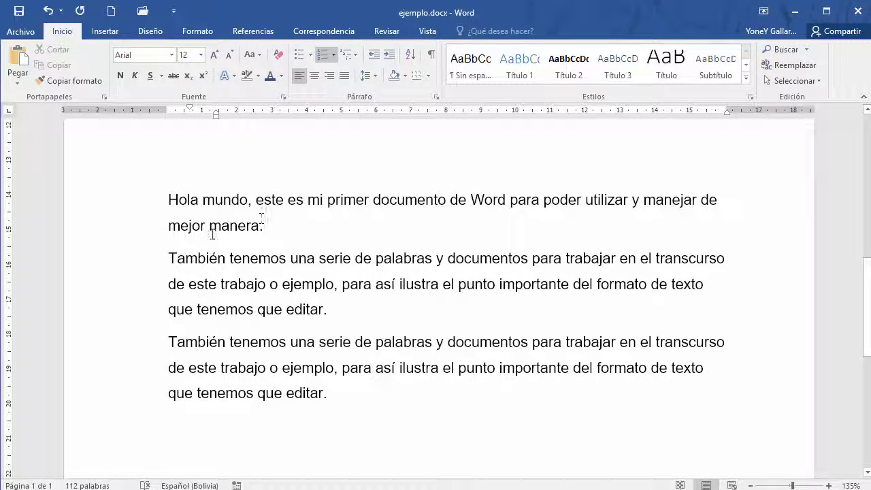
left_click(83, 206)
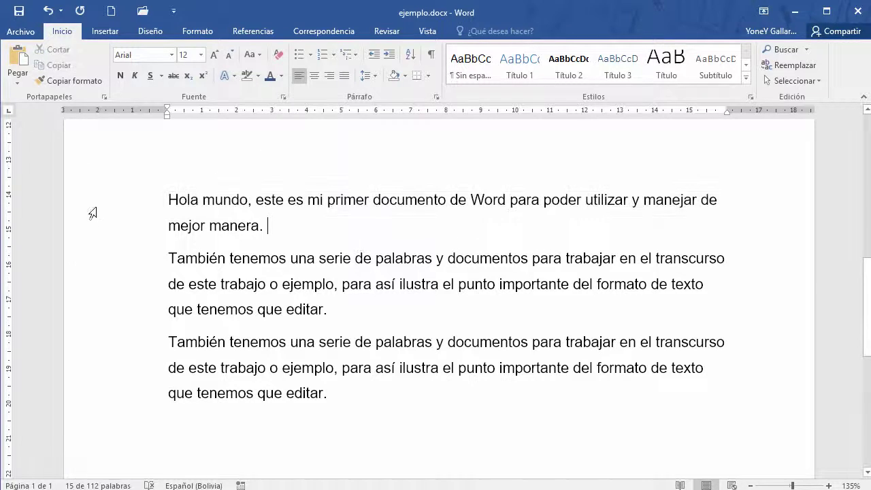
left_click_drag(78, 202, 127, 402)
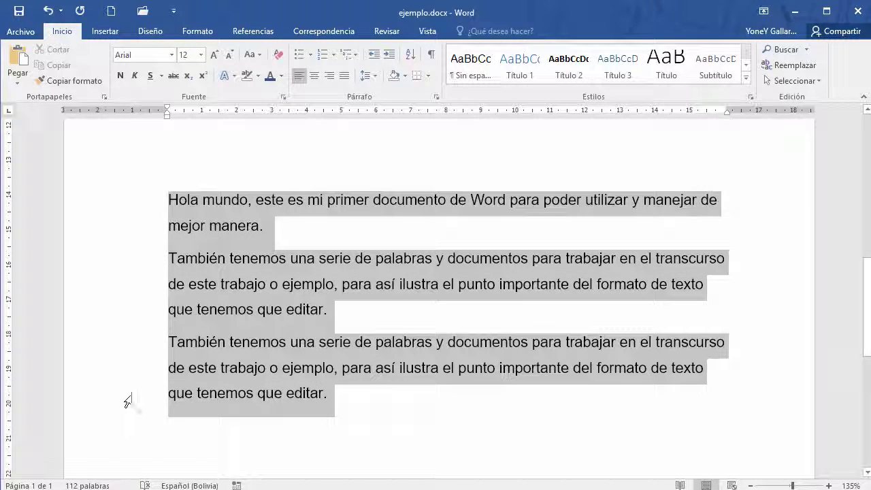
left_click(311, 77)
left_click(330, 77)
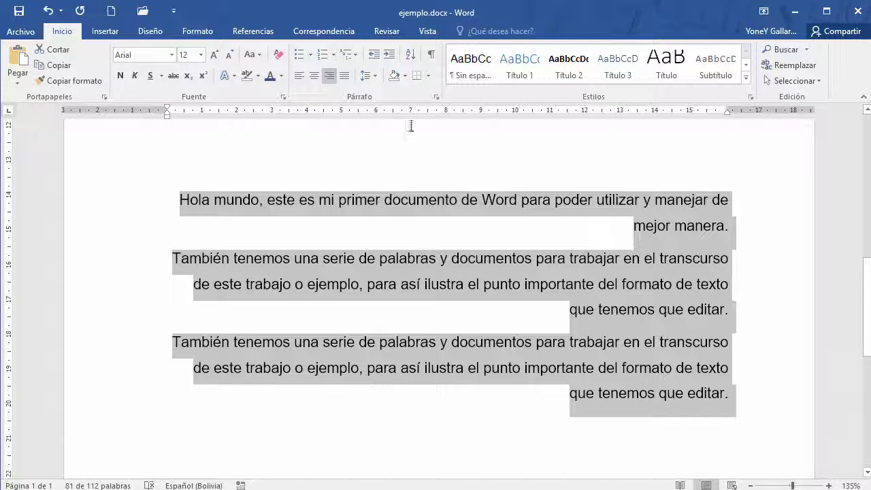
left_click(345, 76)
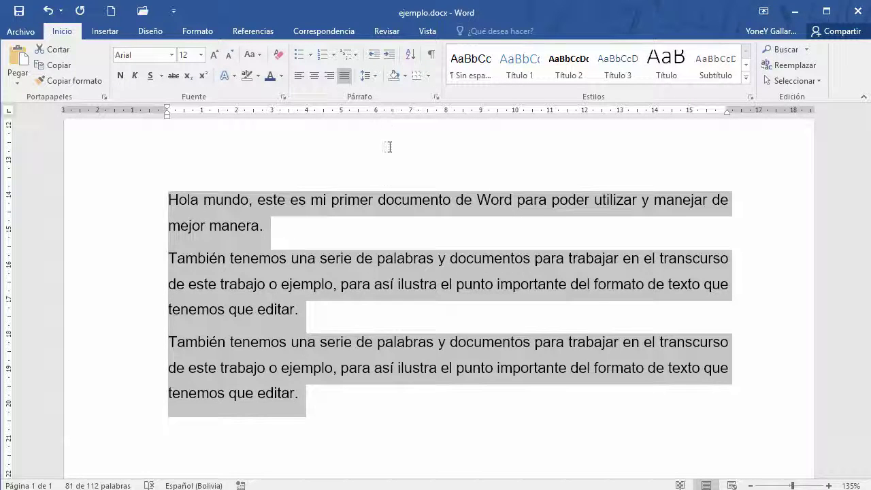
left_click(398, 230)
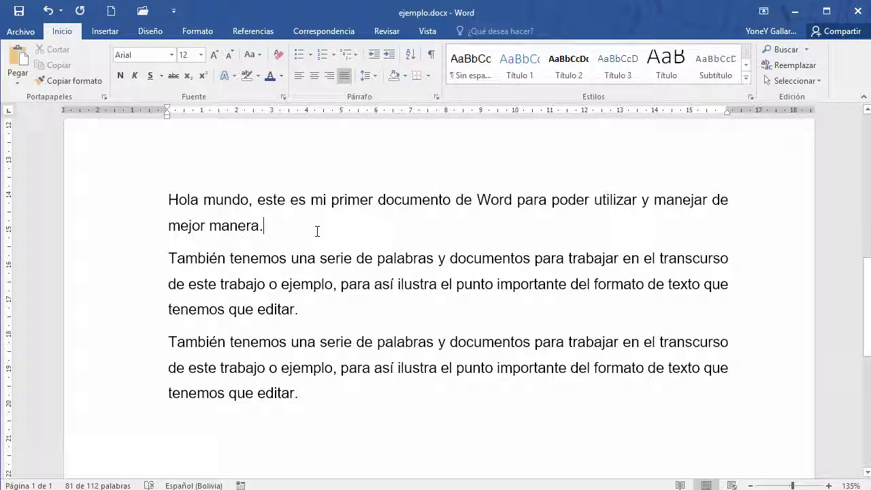
Try increasing the indent of the Hola mundo paragraph several times and decreasing it back to the margin
double_click(86, 208)
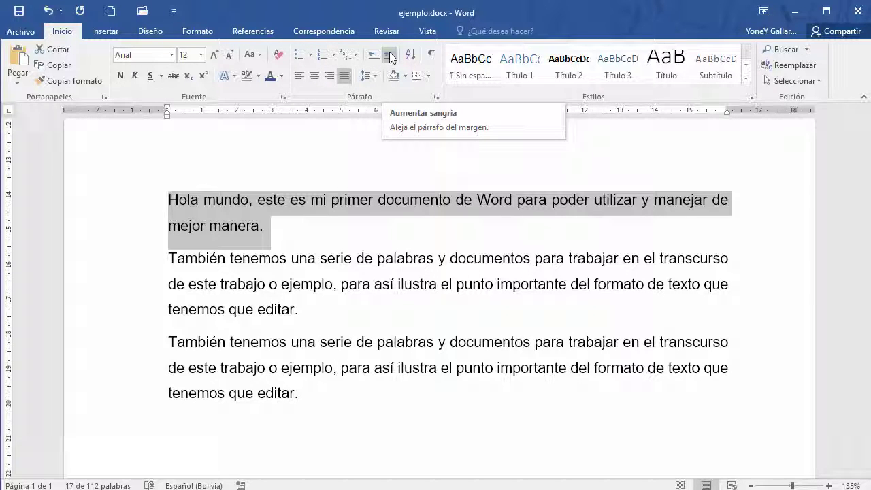
left_click(392, 58)
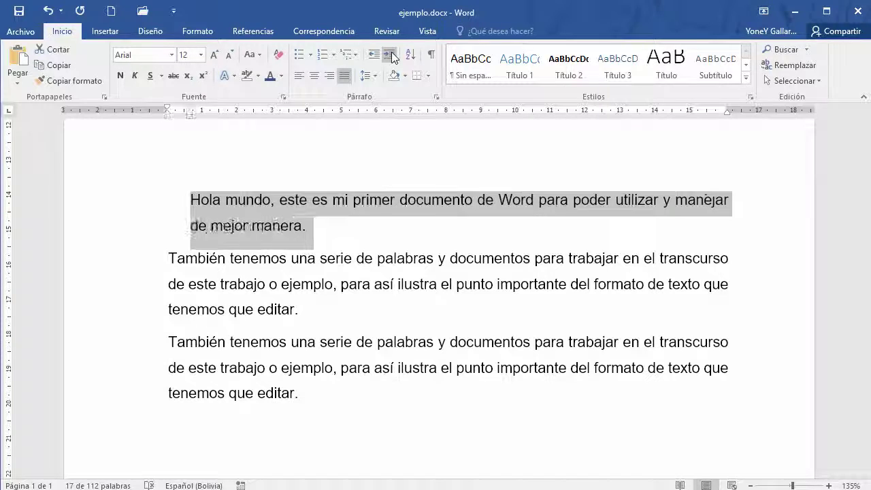
left_click(392, 53)
left_click(392, 54)
left_click(373, 54)
left_click(372, 55)
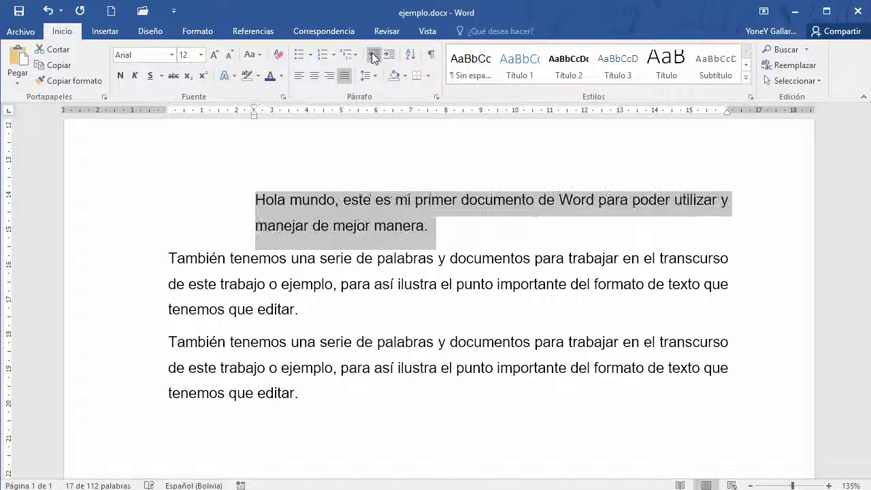
left_click(373, 55)
left_click(372, 54)
left_click(372, 54)
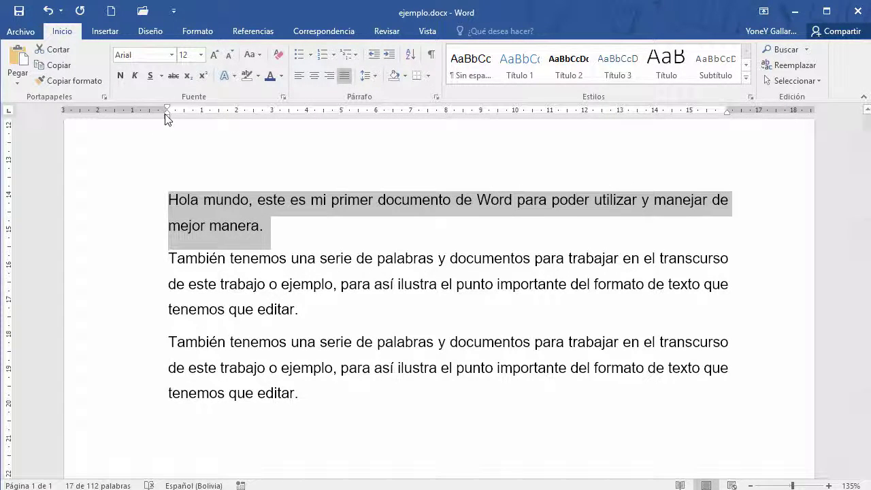
Try indenting the Hola mundo paragraph about 2.5 cm from the left and 3 cm from the right margin, and undo both changes
mouse_move(167, 121)
left_mouse_down()
mouse_move(302, 123)
mouse_move(175, 126)
mouse_move(255, 124)
left_mouse_up()
left_click_drag(729, 115, 629, 117)
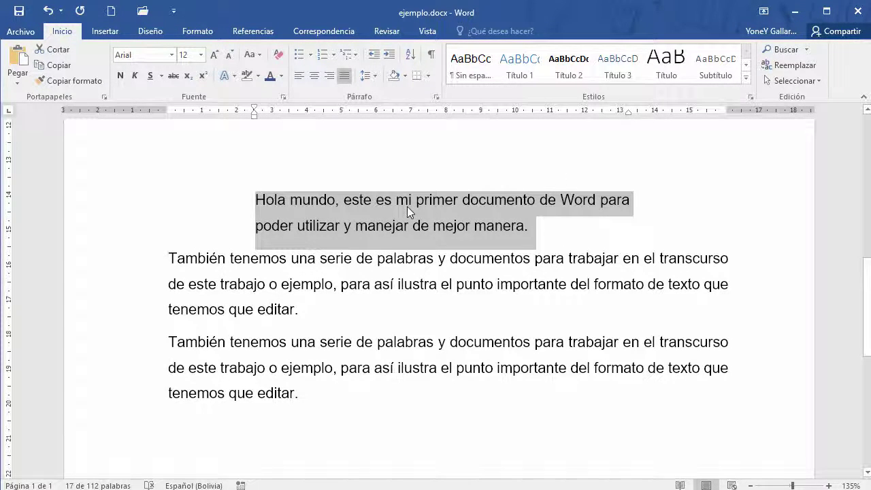
key("ctrl+z")
key("ctrl+z")
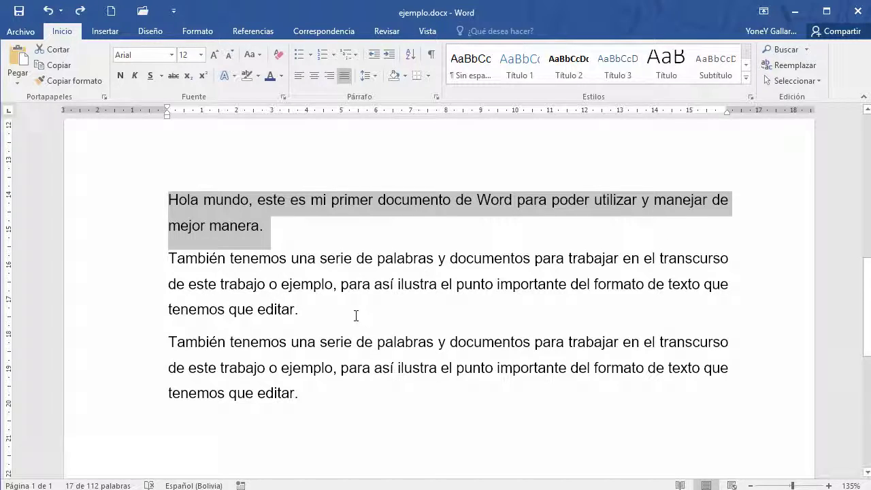
left_click(301, 227)
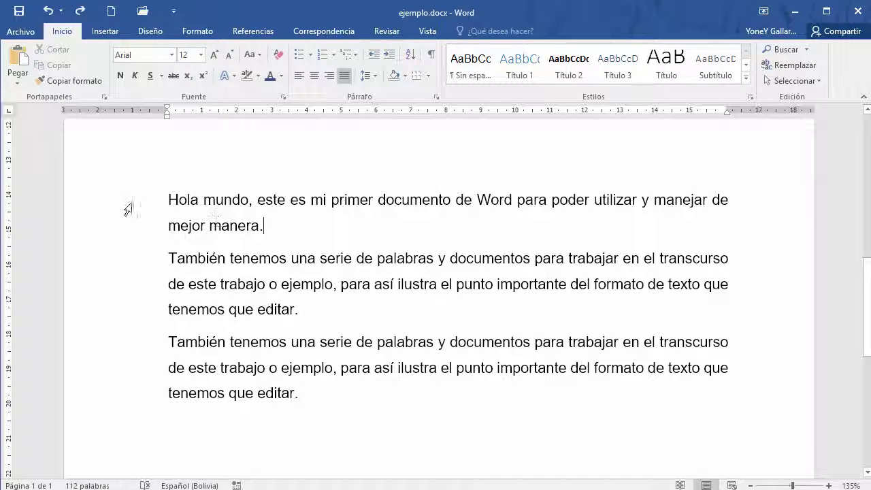
Examine the line spacing choices and the paragraph indent and spacing settings for the body paragraphs without applying changes
double_click(121, 230)
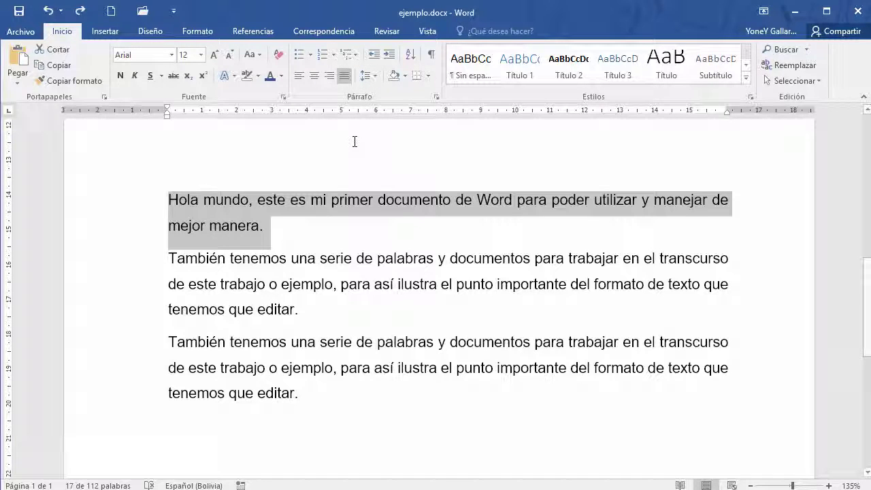
left_click(369, 76)
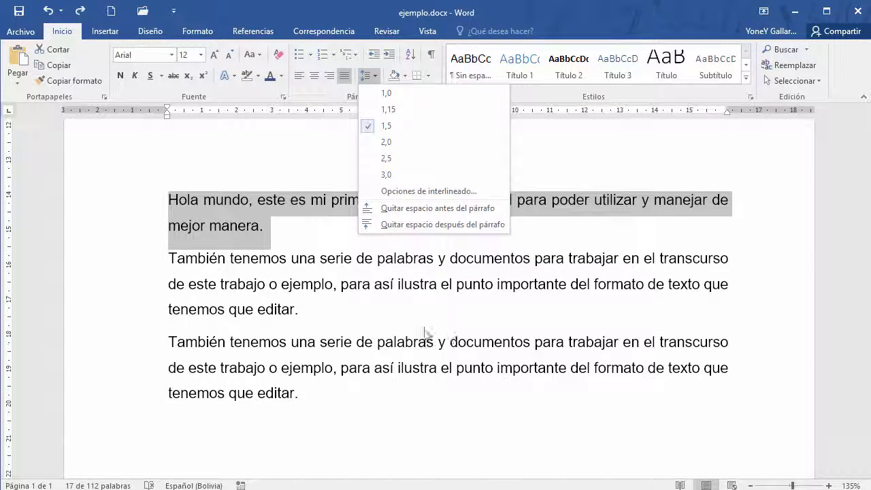
left_click(99, 195)
left_click(92, 234)
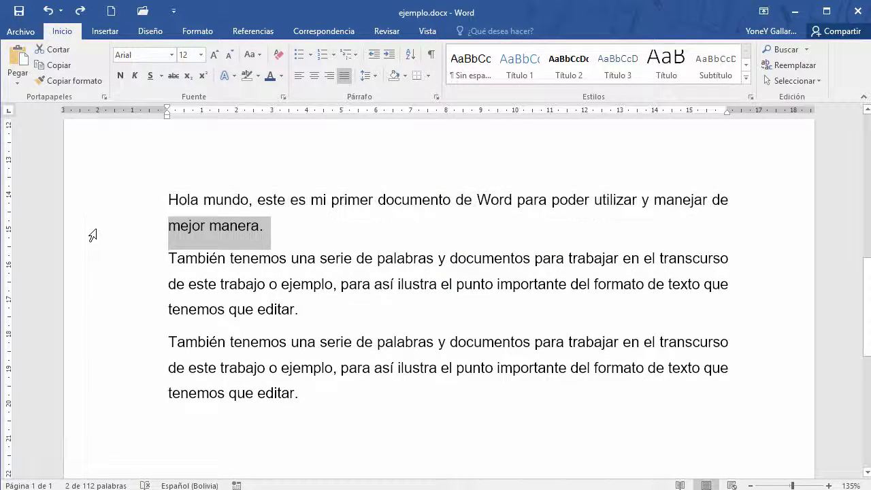
left_click_drag(93, 235, 134, 394)
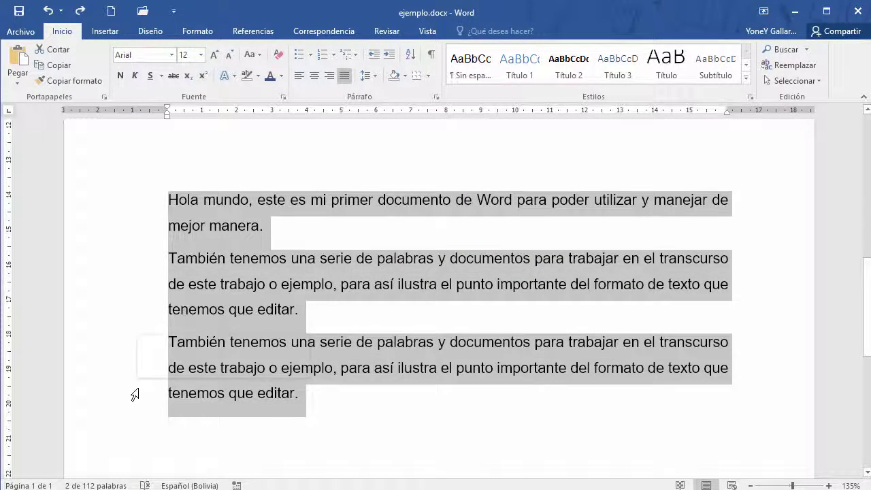
left_click(376, 77)
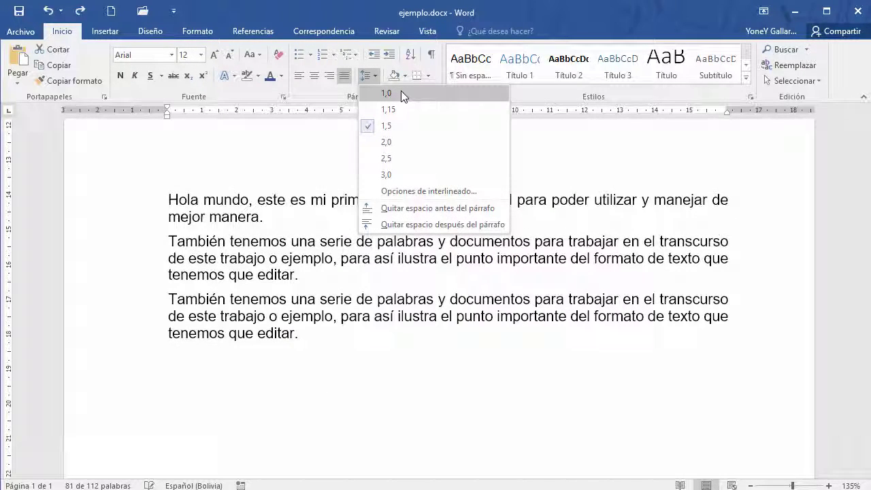
left_click(417, 196)
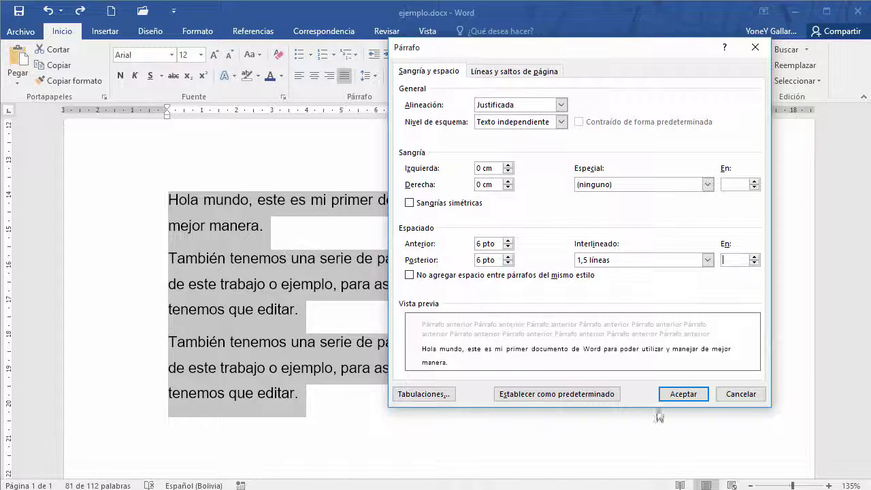
left_click(741, 394)
left_click(510, 417)
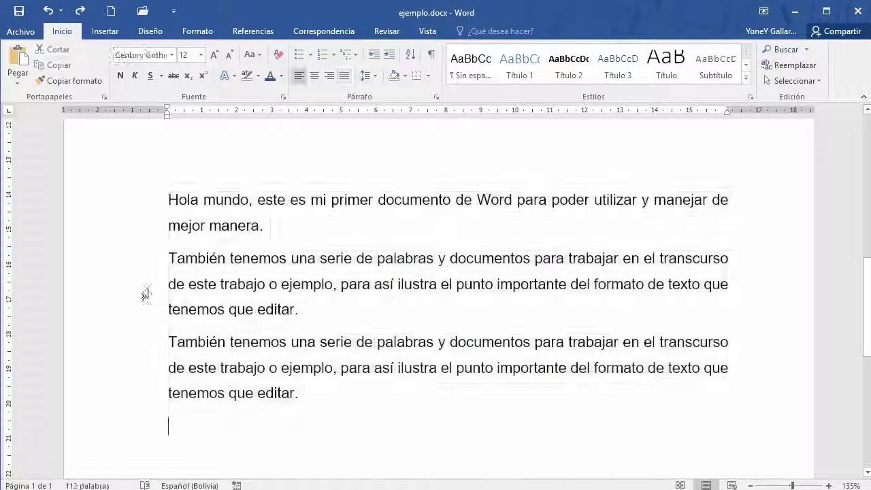
Set the line spacing of the three body paragraphs to 1,0
left_click(115, 256)
left_click_drag(83, 208, 116, 389)
left_click(372, 76)
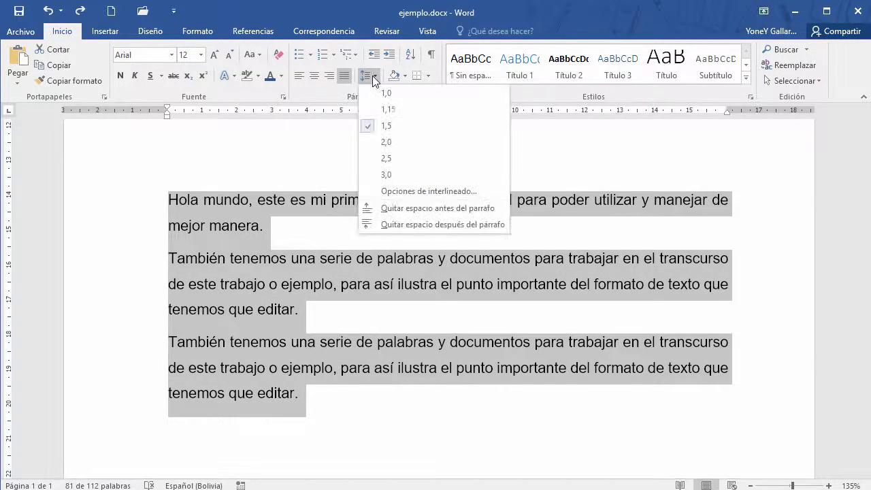
left_click(382, 91)
left_click(356, 389)
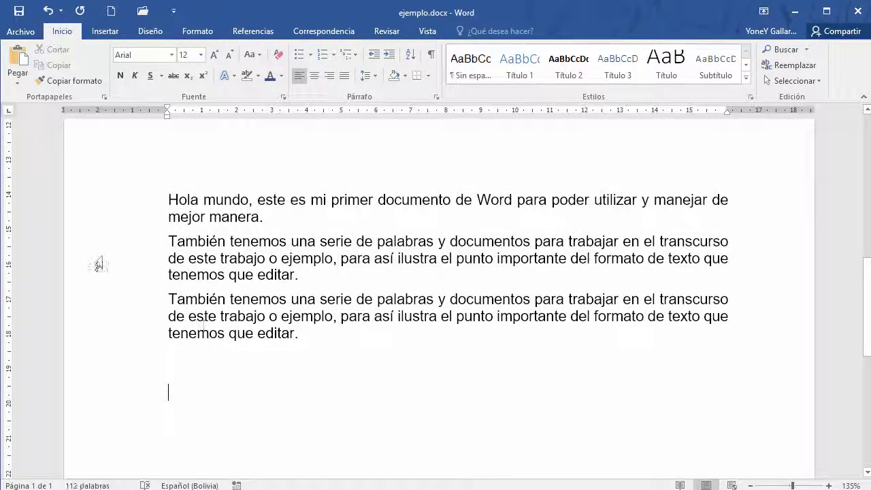
Set the spacing before and after the second body paragraph to 0 pto
left_click_drag(107, 243, 107, 278)
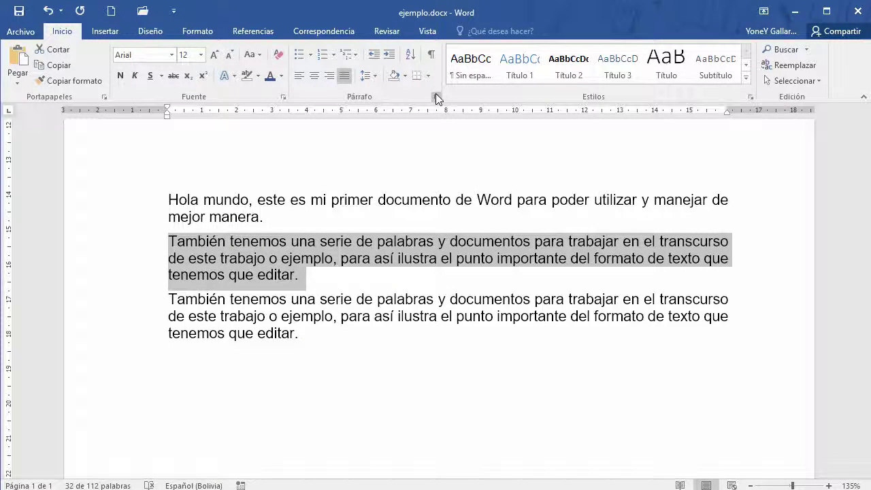
left_click(376, 77)
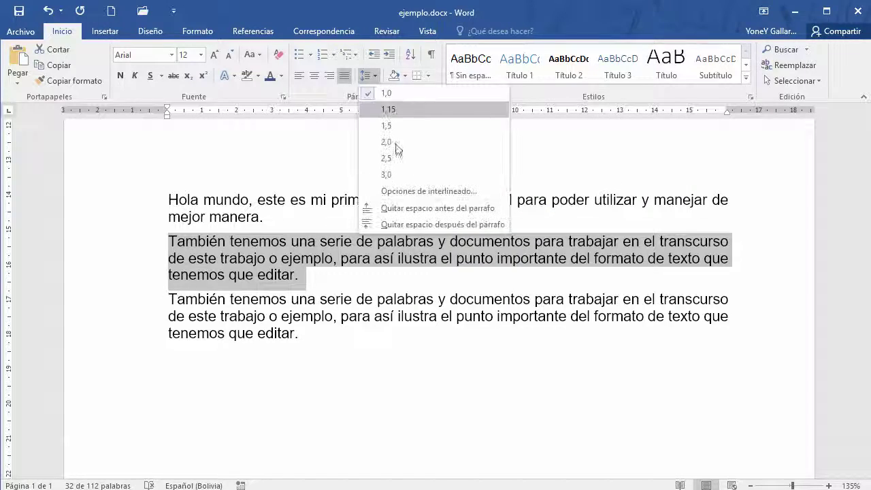
left_click(439, 191)
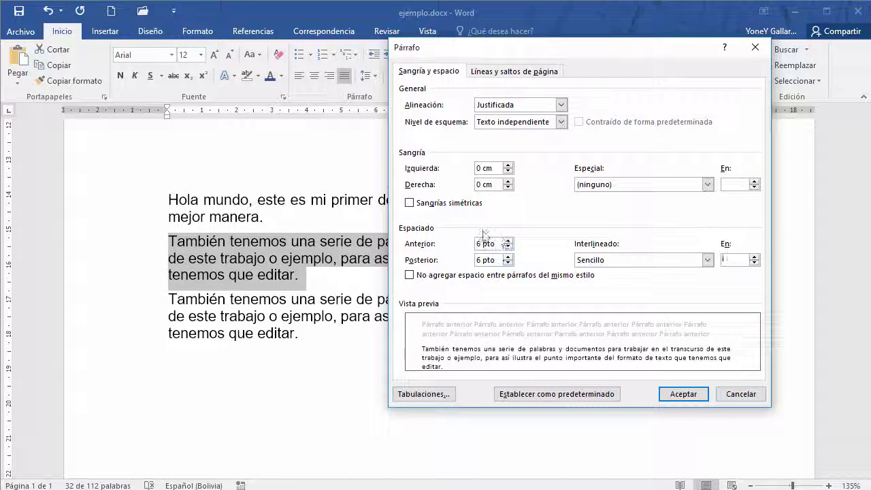
left_click(508, 263)
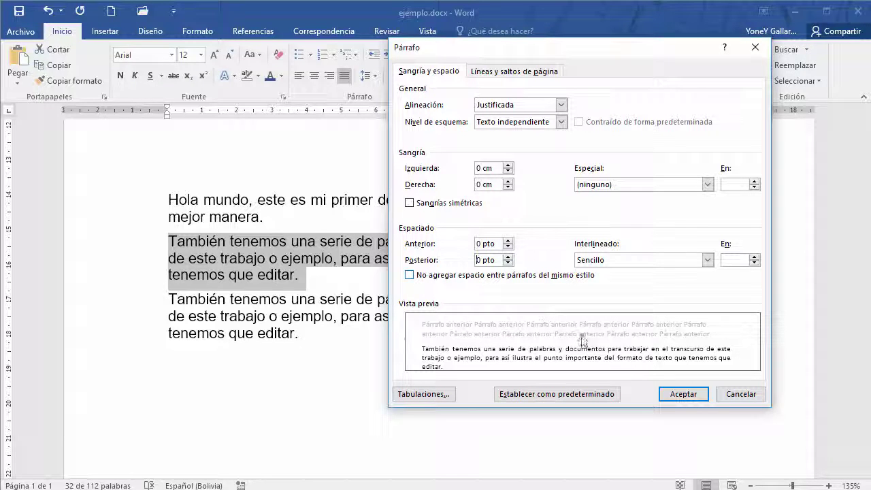
left_click(681, 394)
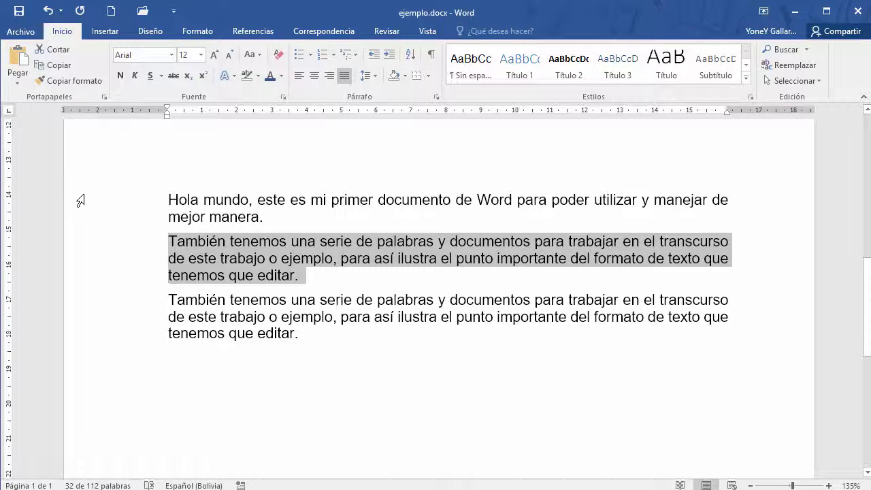
Set the spacing before and after all three body paragraphs to 0 pto
left_click_drag(80, 200, 111, 338)
left_click(436, 97)
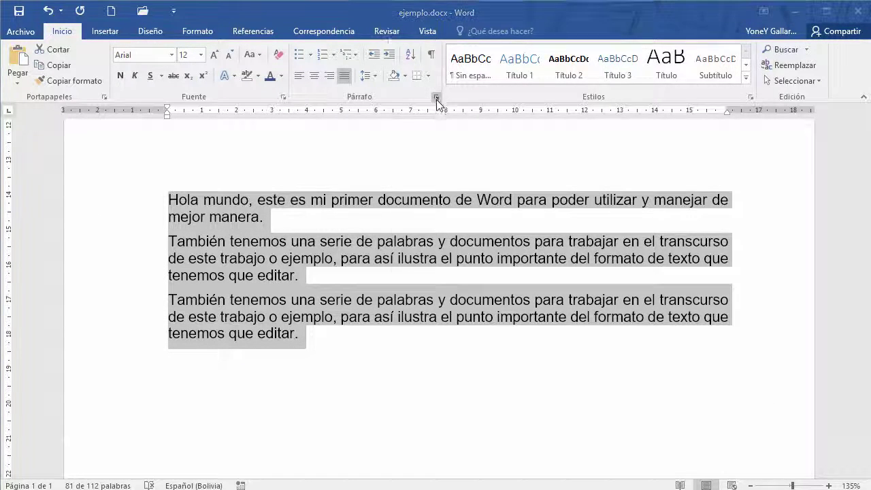
left_click(508, 240)
left_click(509, 240)
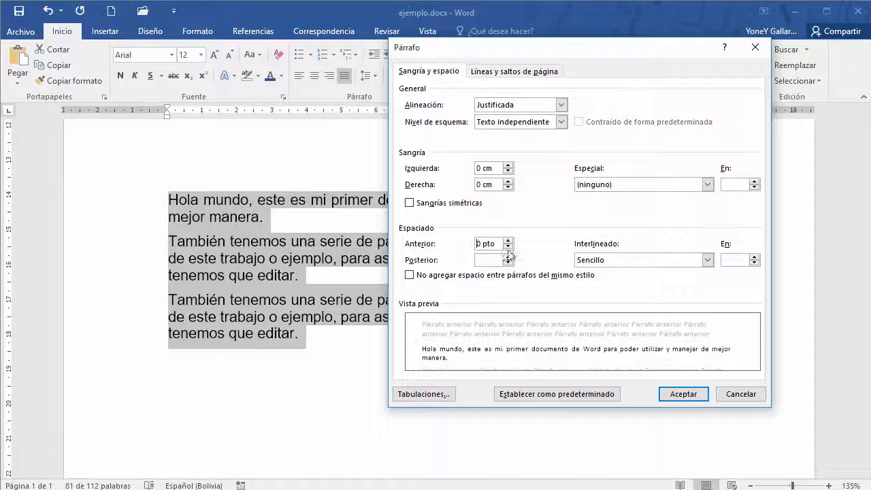
left_click(509, 258)
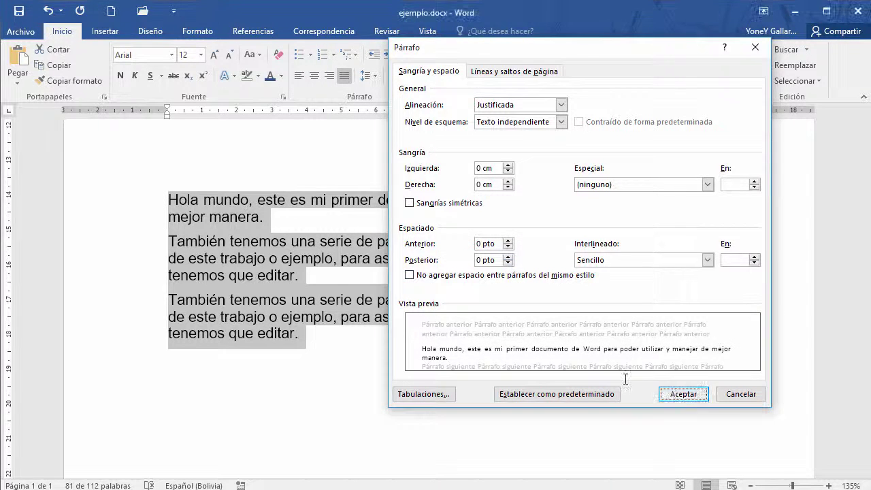
left_click(667, 394)
left_click(399, 332)
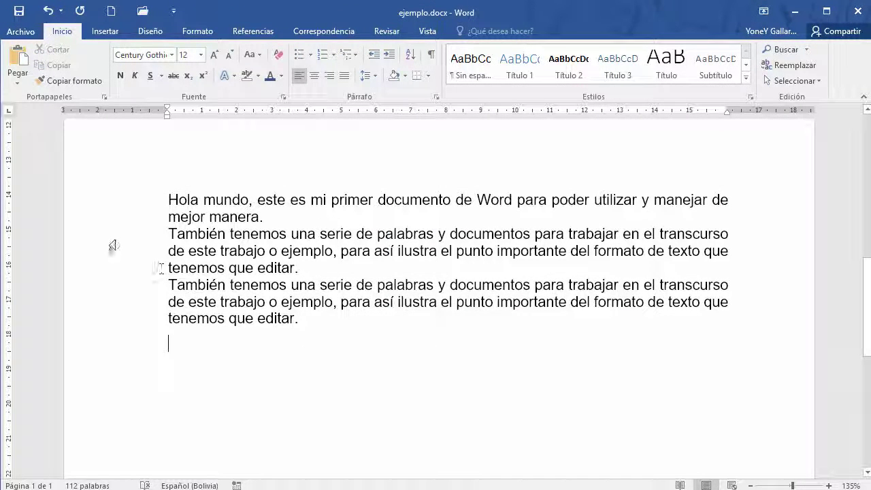
Set the spacing before and after the second body paragraph to 12 pto
left_click_drag(108, 238, 111, 268)
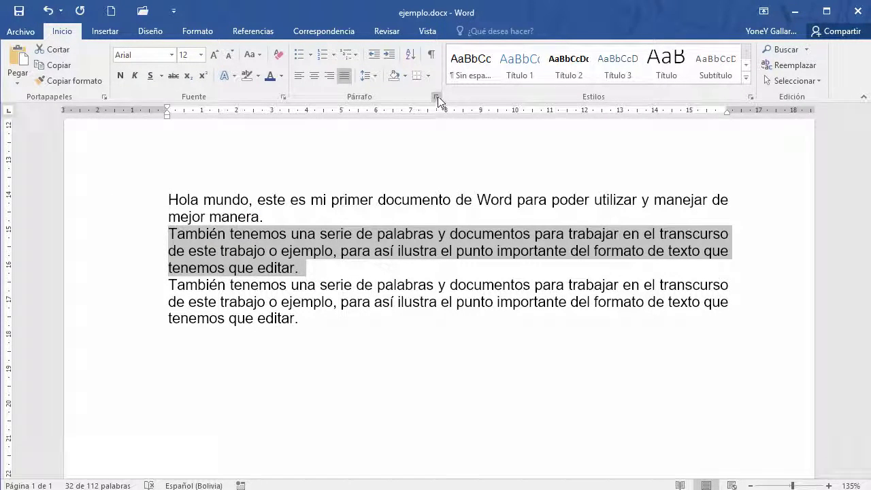
left_click(372, 77)
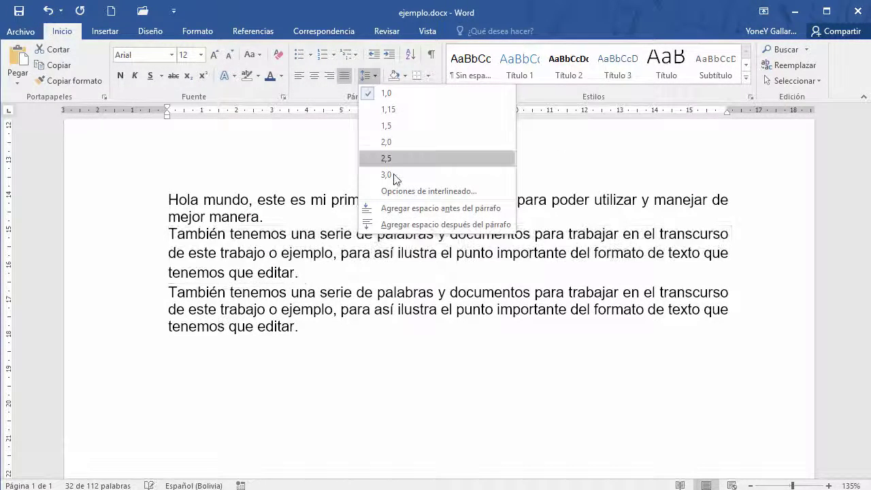
left_click(425, 191)
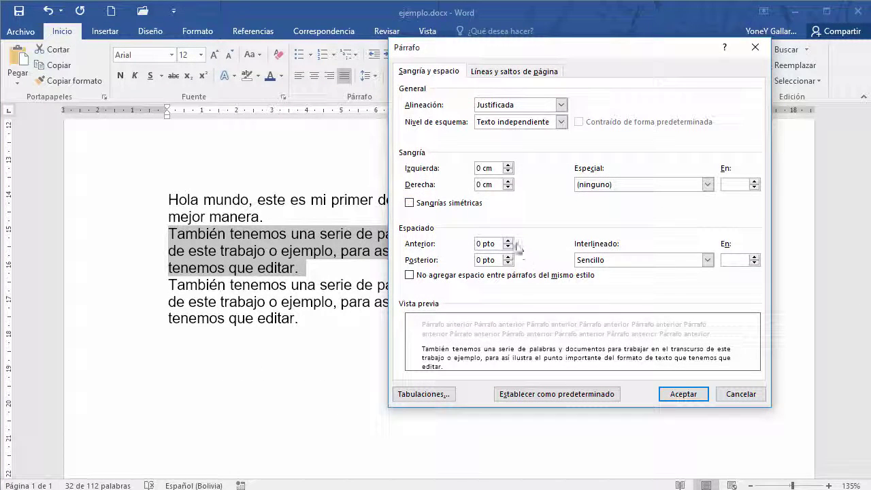
double_click(508, 243)
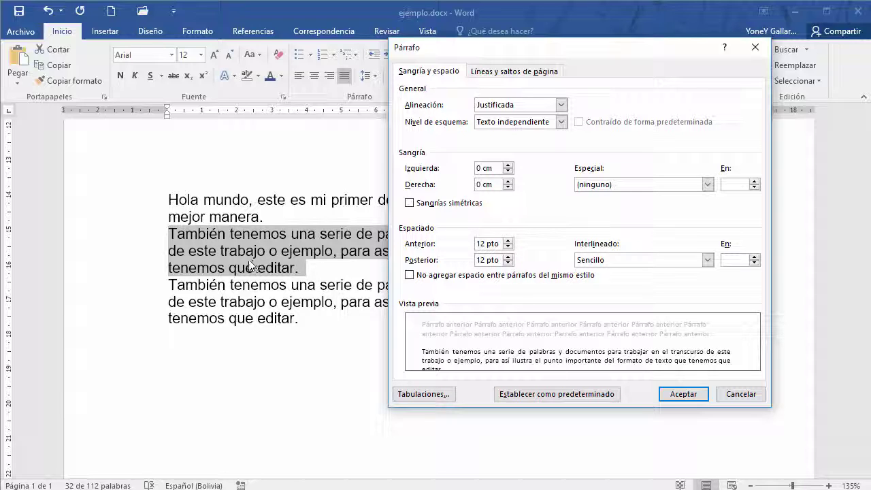
left_click(667, 395)
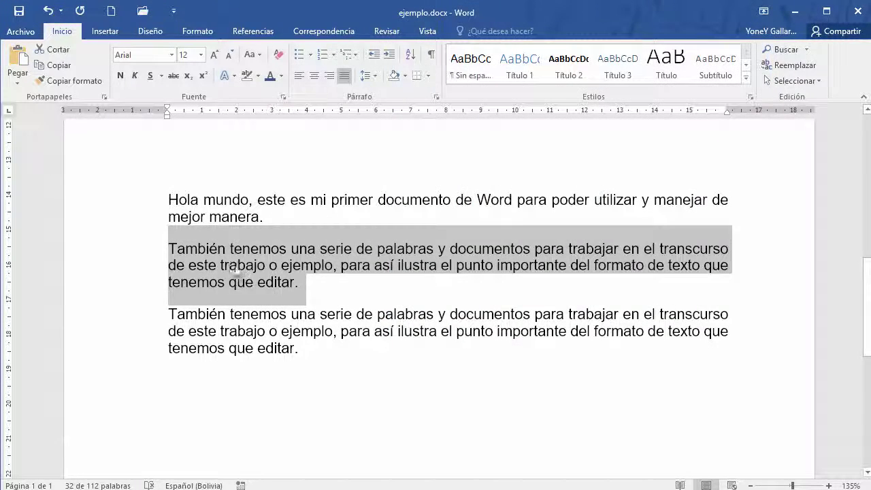
Set the line spacing of the second body paragraph to Doble
left_click(374, 76)
left_click(409, 192)
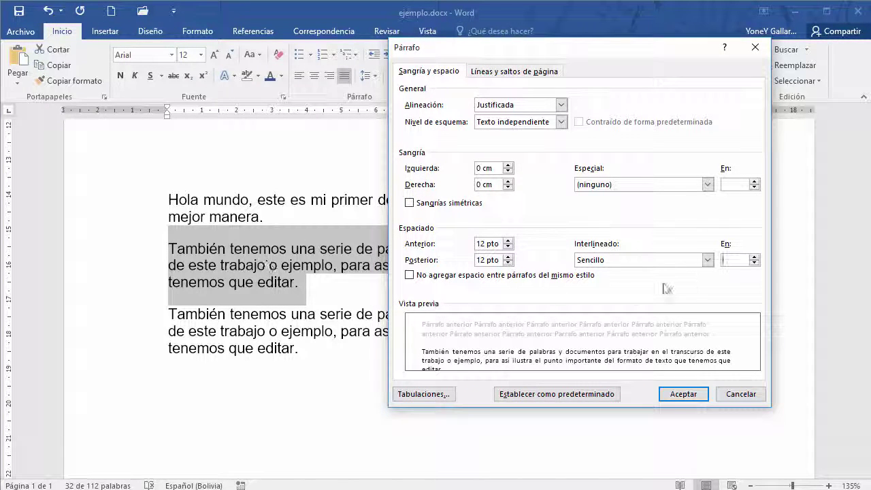
left_click(707, 260)
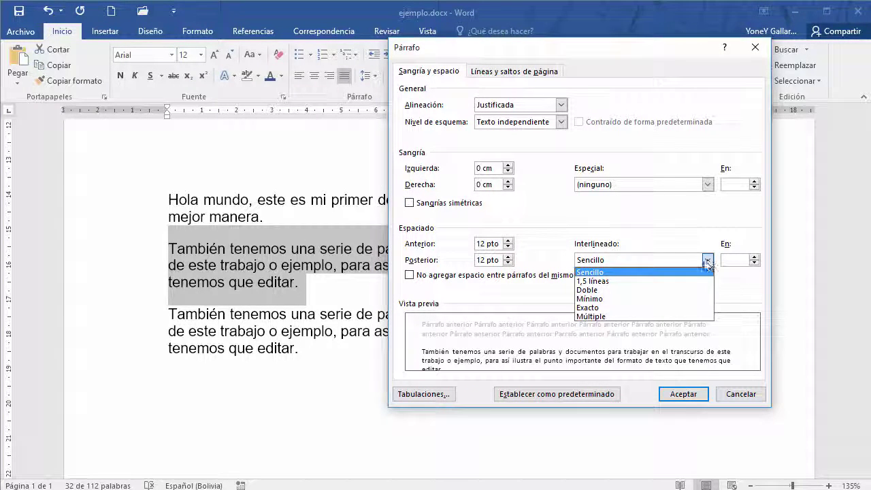
left_click(591, 290)
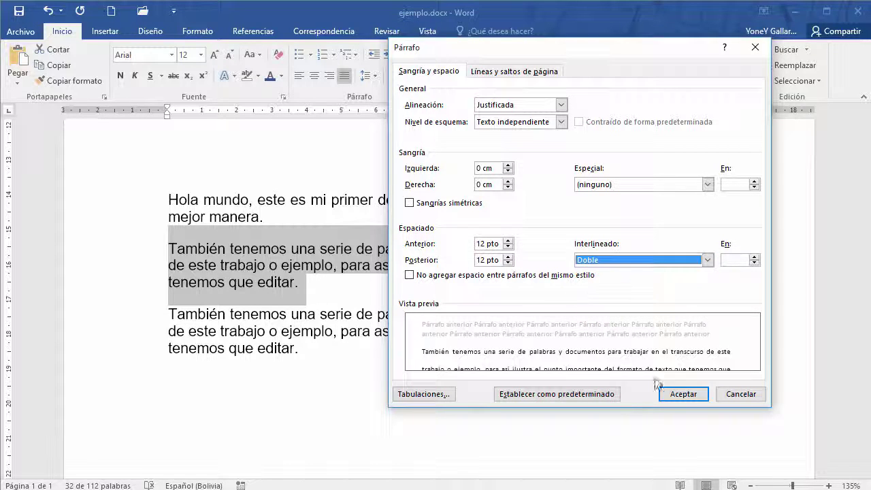
left_click(684, 395)
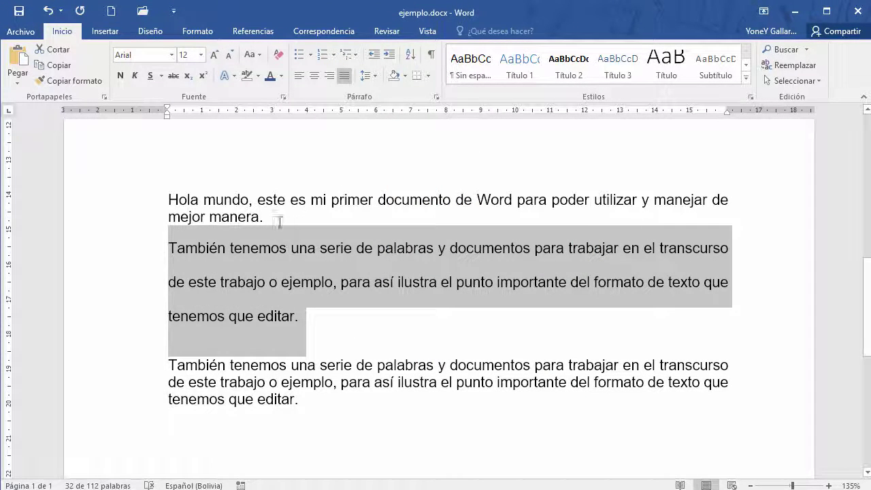
Change the second body paragraph's line spacing to Múltiple with a value of 1
left_click(437, 99)
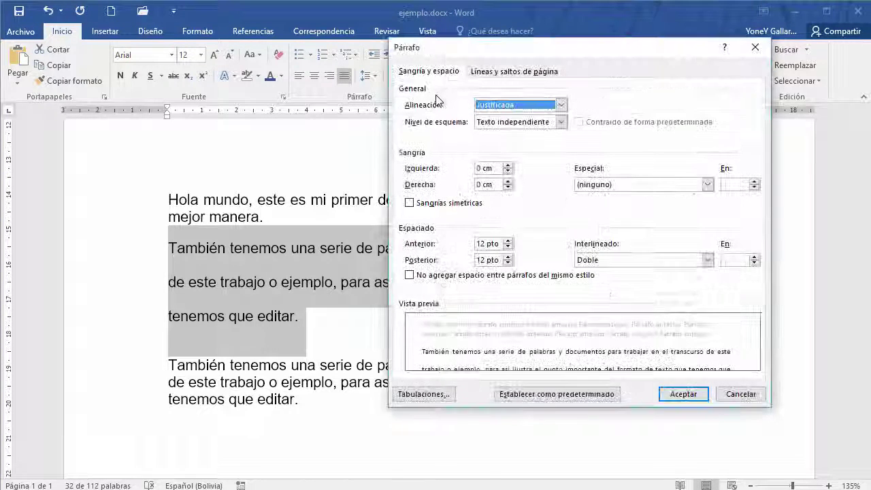
left_click(729, 264)
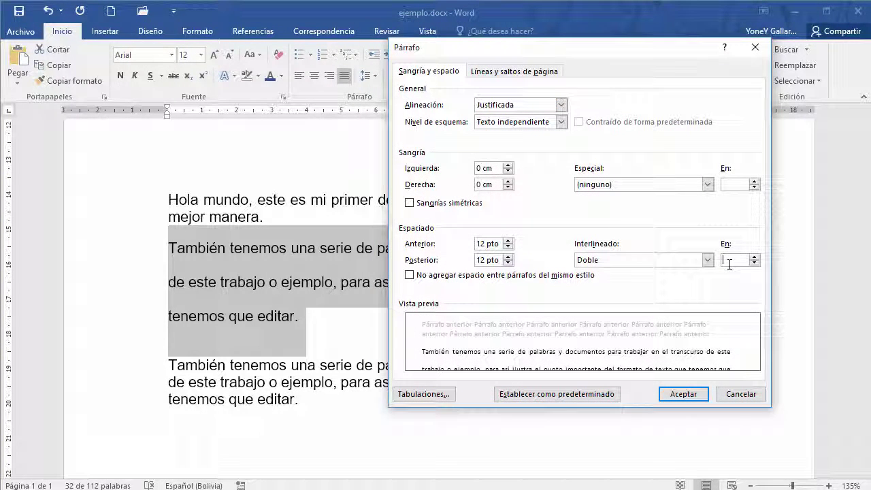
type("1")
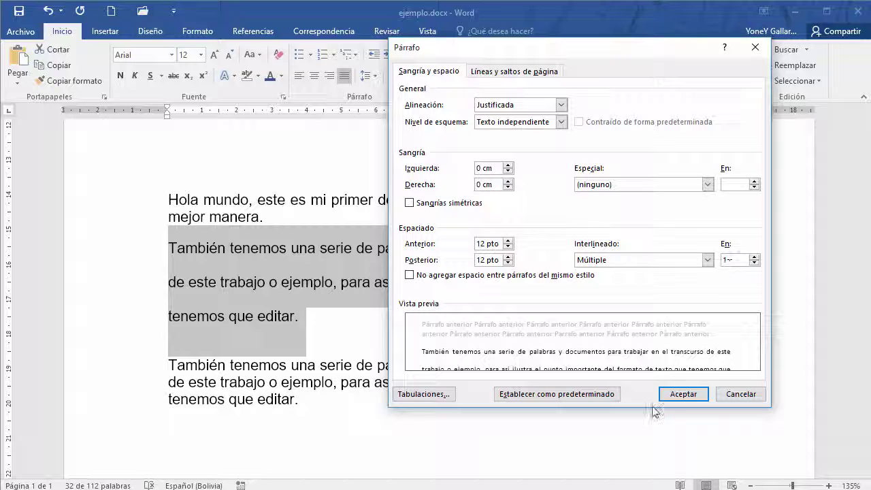
left_click(677, 397)
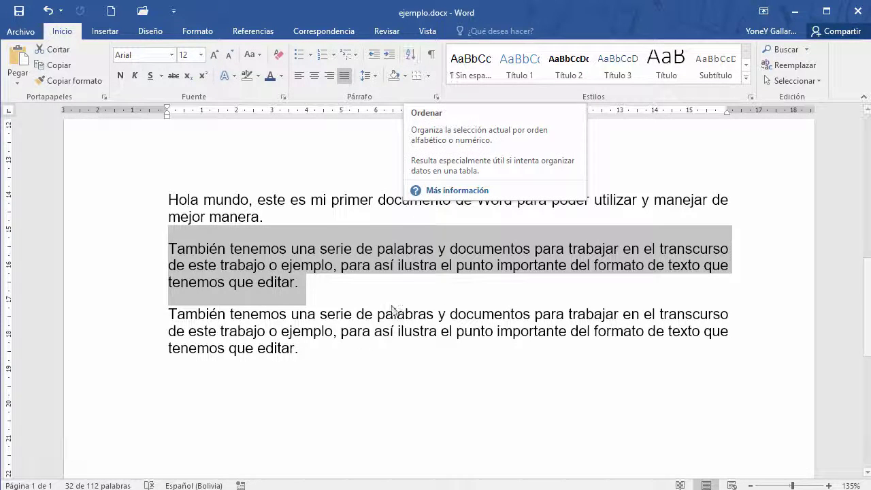
Below the body paragraphs, enter the words Goma, Pie, Camión, Xilófono and Agua, each on its own line
left_click(354, 374)
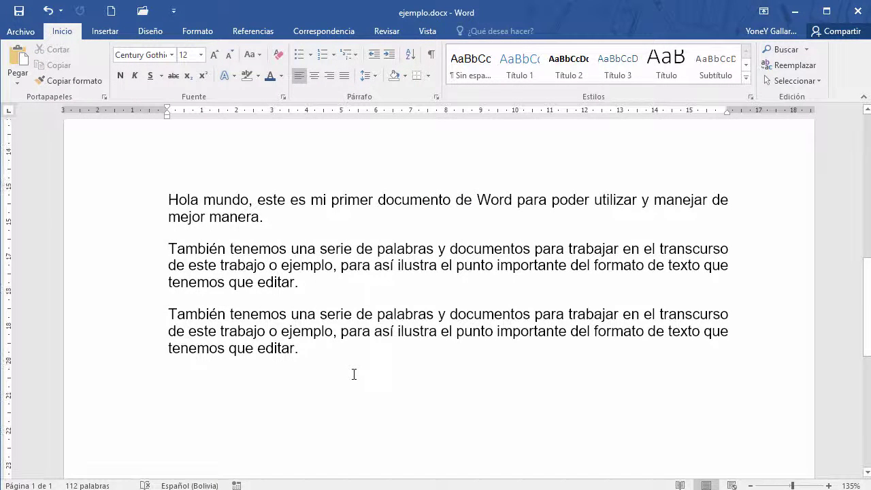
scroll(354, 374, "down", 5)
scroll(353, 375, "up", 4)
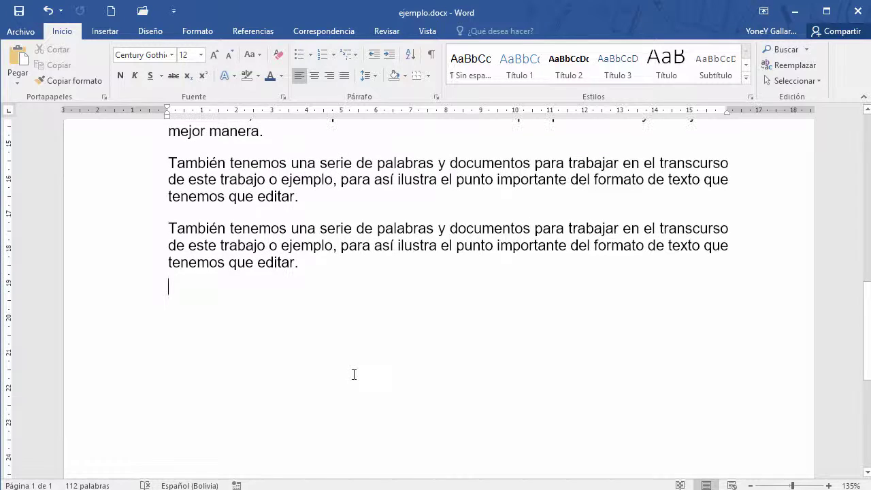
key("Return")
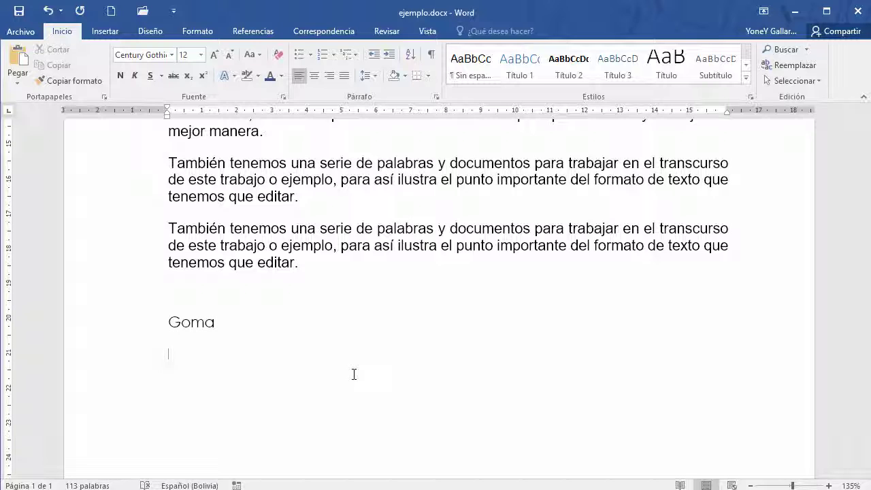
type("Pie")
key("Return")
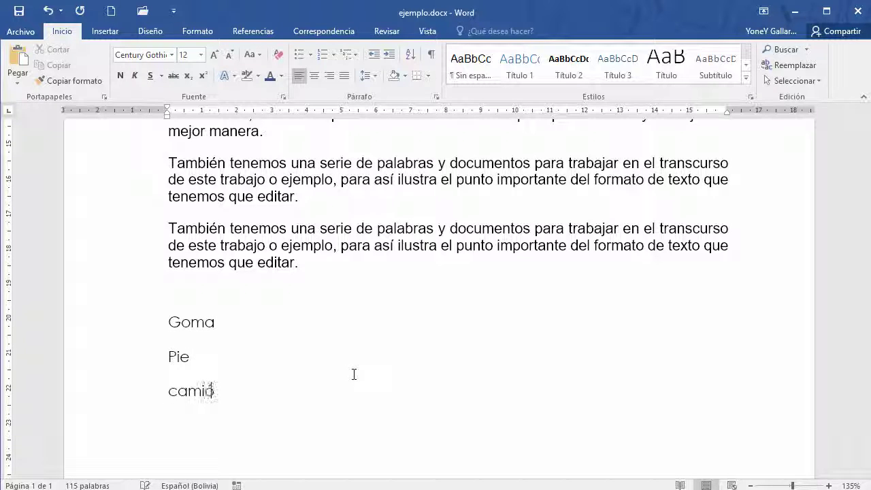
key("Return")
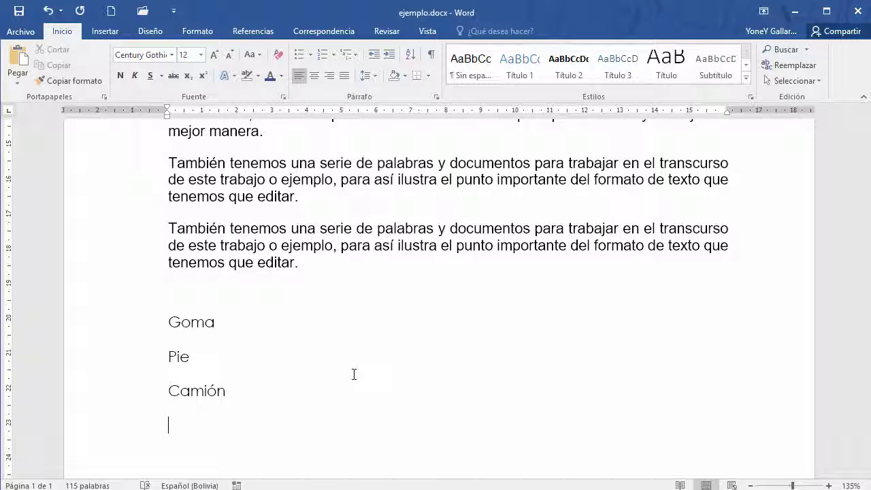
type("xilofono")
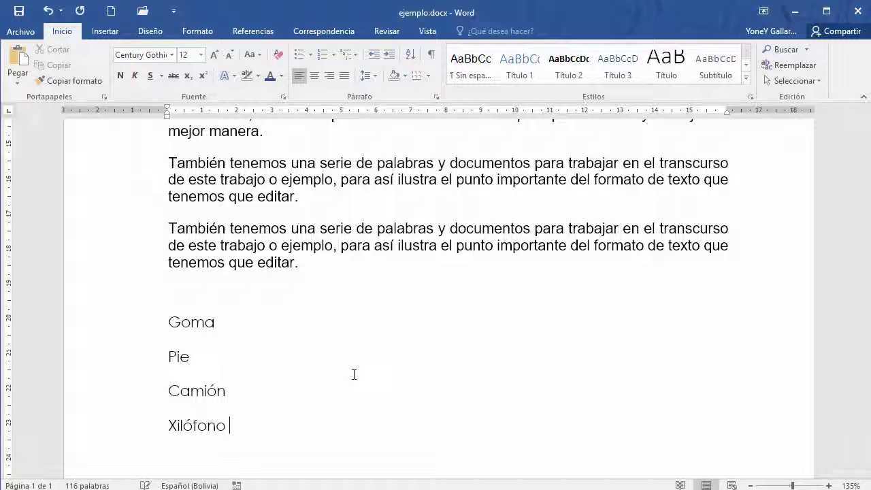
key("Return")
type("agua")
key("Return")
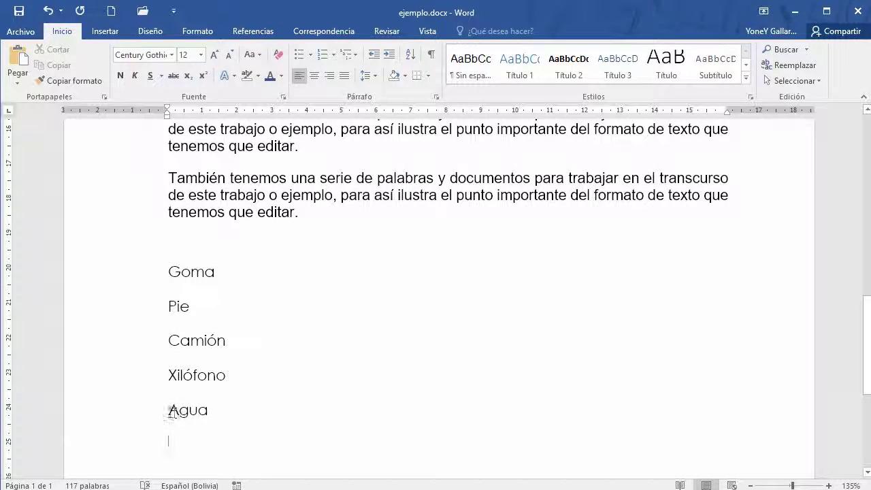
left_click(226, 421)
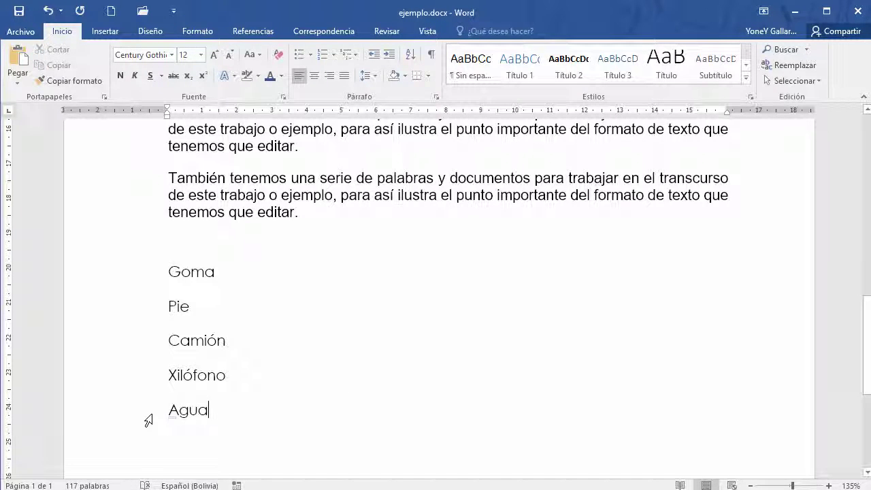
Insert an extra empty line between the last body paragraph and the word Goma
left_click(109, 417)
left_click(178, 256)
key("Return")
scroll(178, 256, "down", 1)
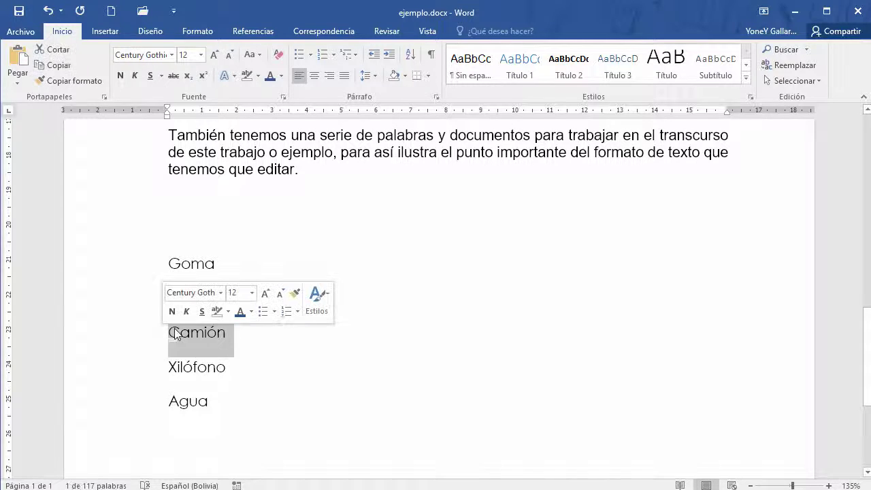
left_click(258, 416)
scroll(231, 320, "down", 1)
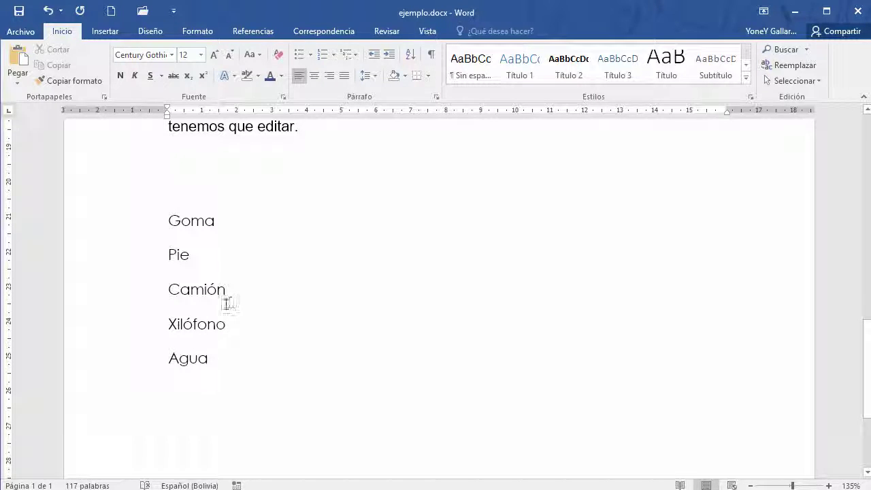
Sort the five-word list by Párrafos as Texto in ascending order, treating it as having no header
left_click_drag(218, 358, 161, 225)
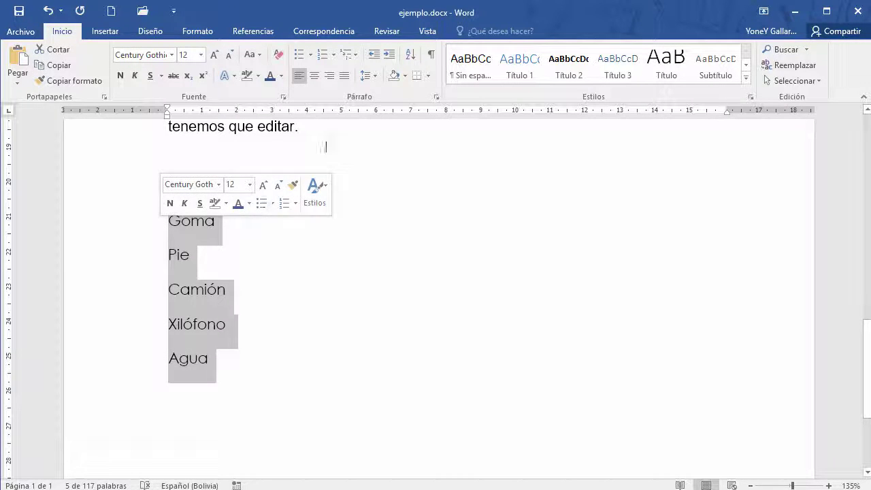
left_click(410, 54)
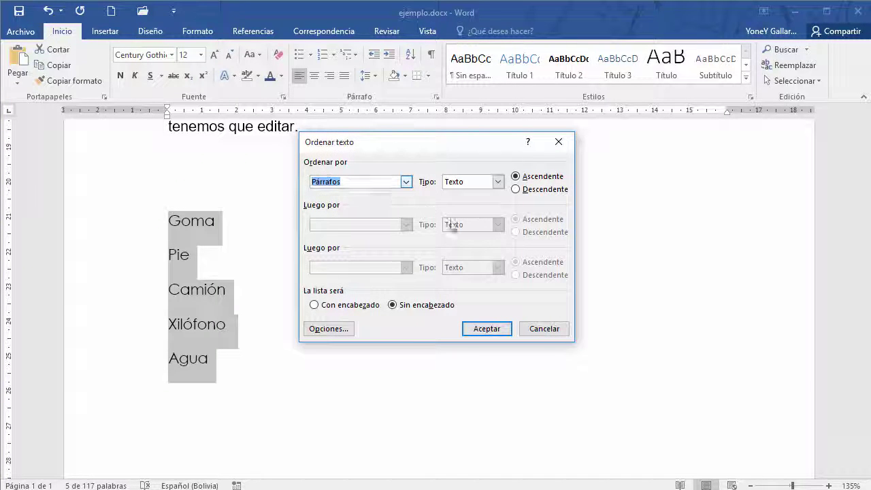
left_click(483, 329)
left_click(223, 276)
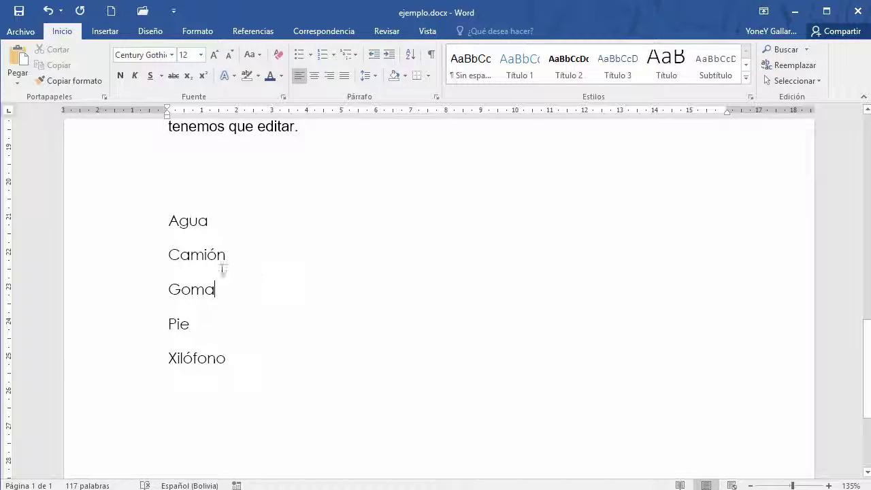
left_click(89, 225)
left_click(91, 264)
left_click(131, 300)
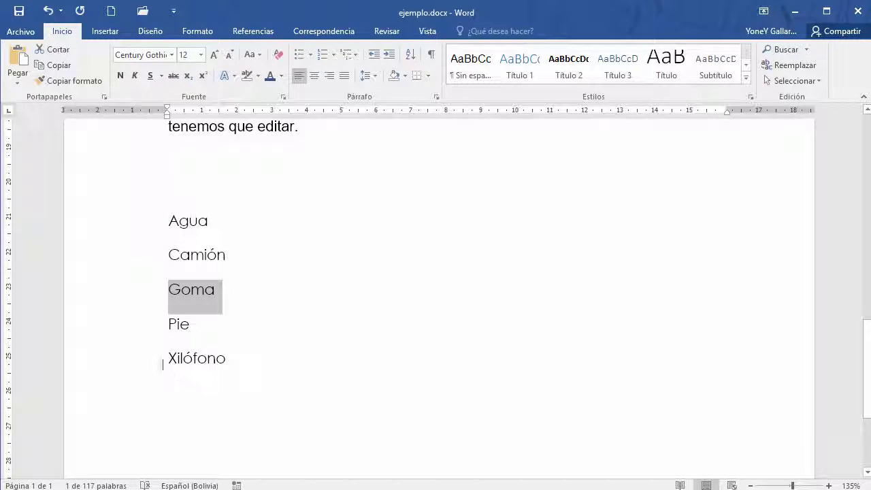
Sort the five-word list by Párrafos as Texto in descending order
left_click_drag(244, 360, 162, 224)
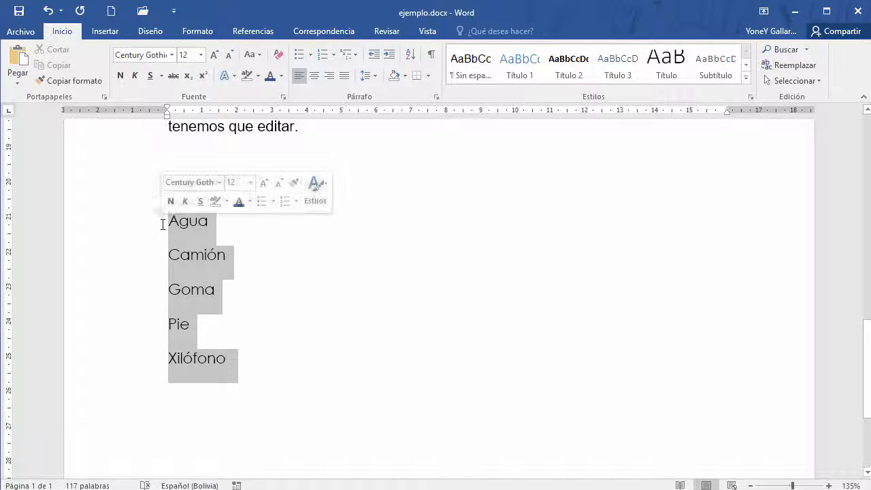
left_click(411, 54)
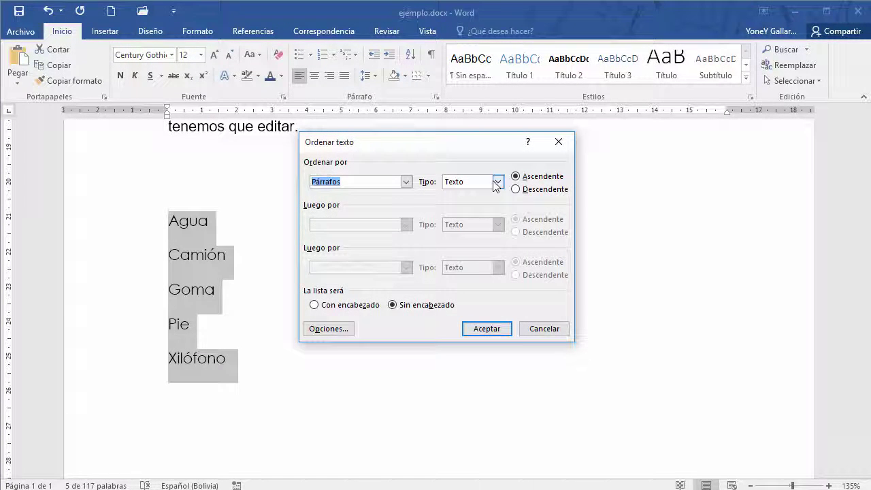
left_click(524, 190)
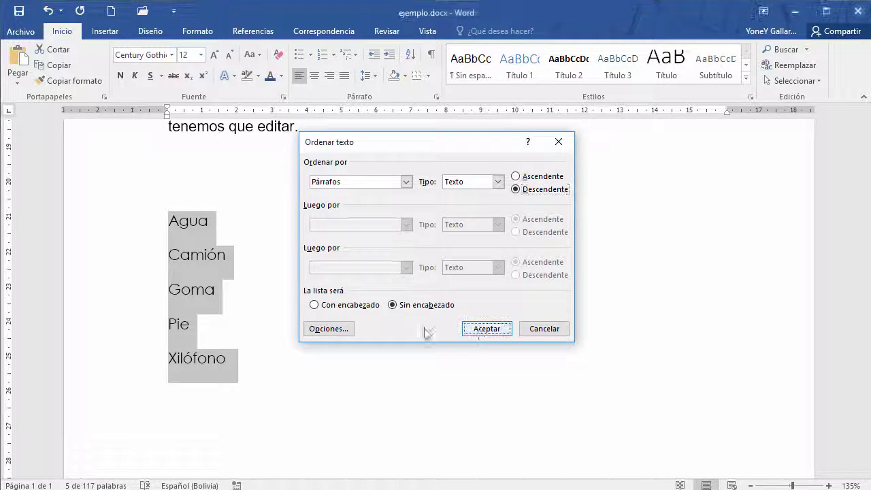
key("Return")
left_click(270, 305)
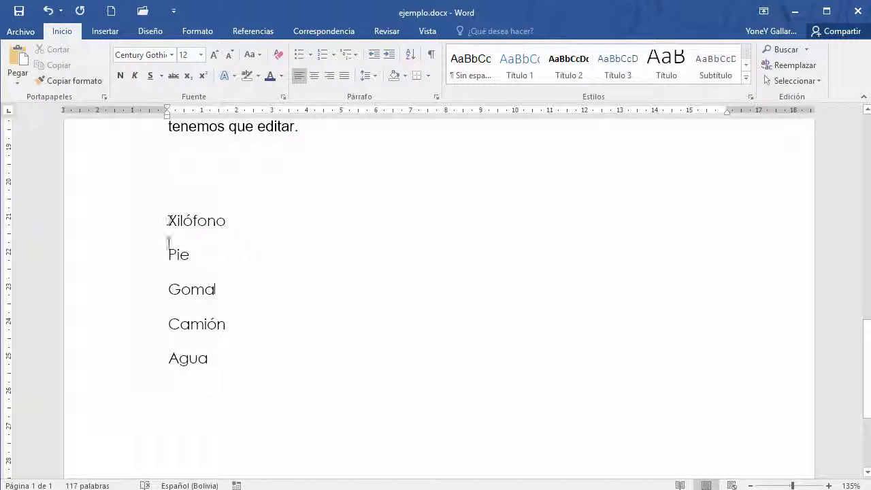
Sort the five-word list by Párrafos as Texto in ascending order, with no header
left_click_drag(81, 224, 104, 365)
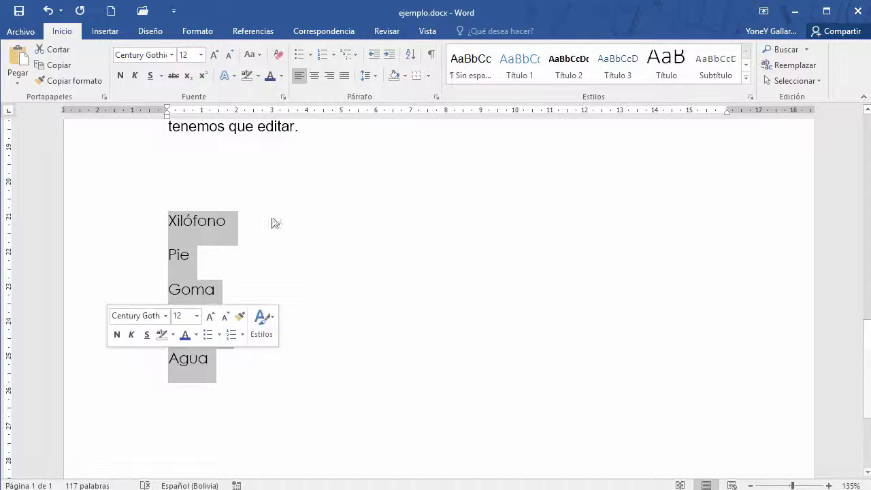
left_click(410, 55)
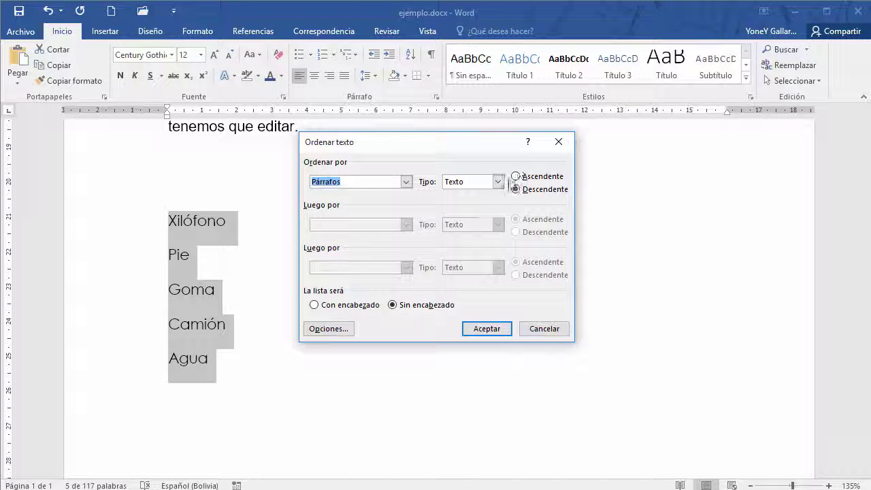
left_click(515, 177)
left_click(485, 328)
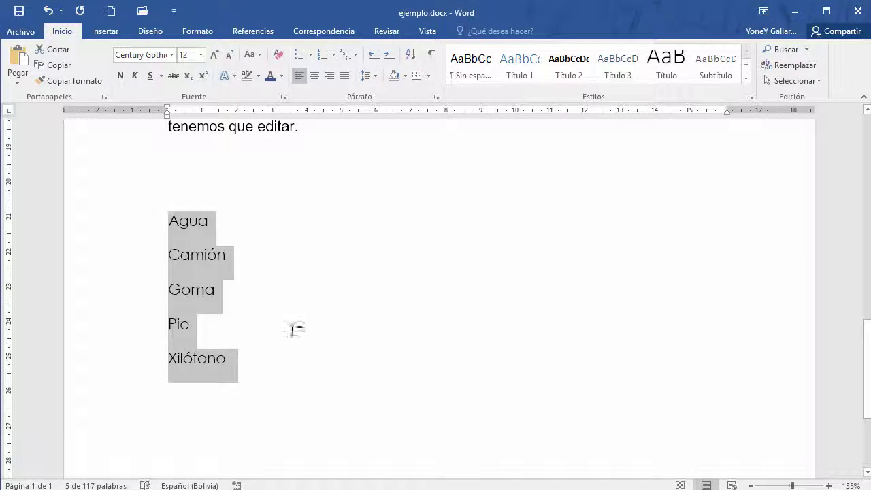
left_click(292, 330)
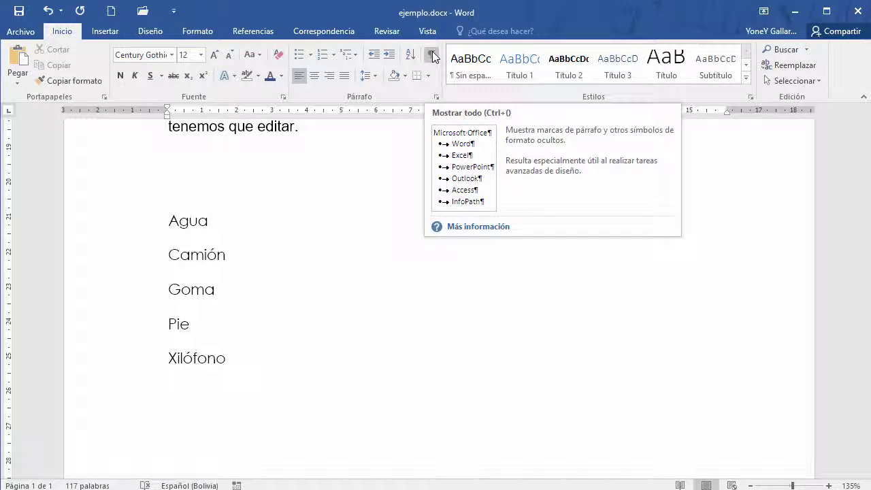
Show the formatting marks briefly and hide them again
left_click(433, 56)
left_click(433, 55)
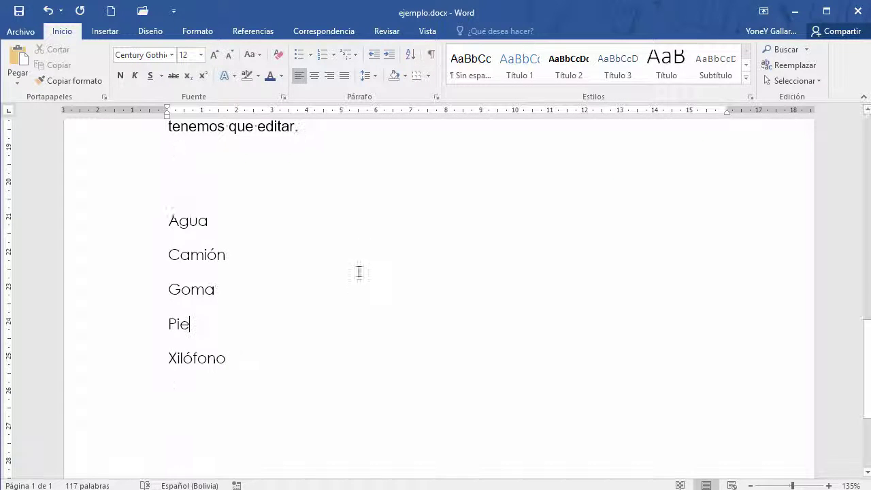
Replace the five-word list with the line TITULO DE MI TEMA and move it to mid-line using leading spaces
left_click_drag(288, 375, 145, 224)
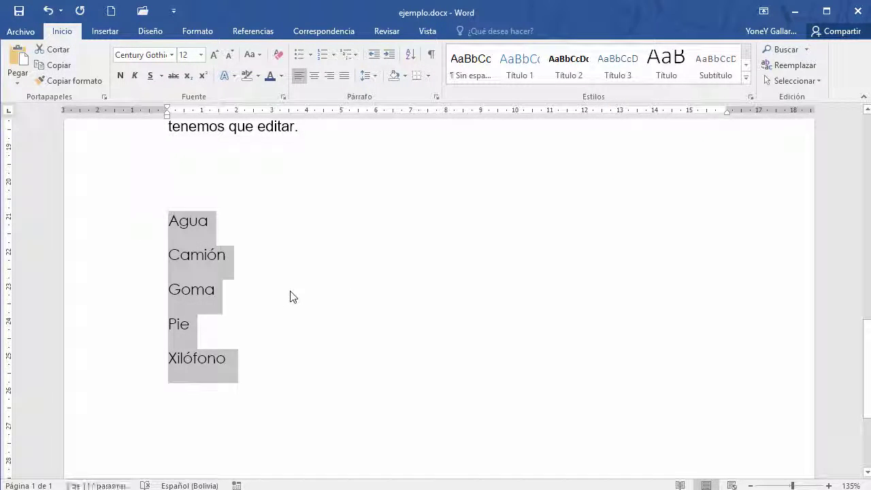
key("Delete")
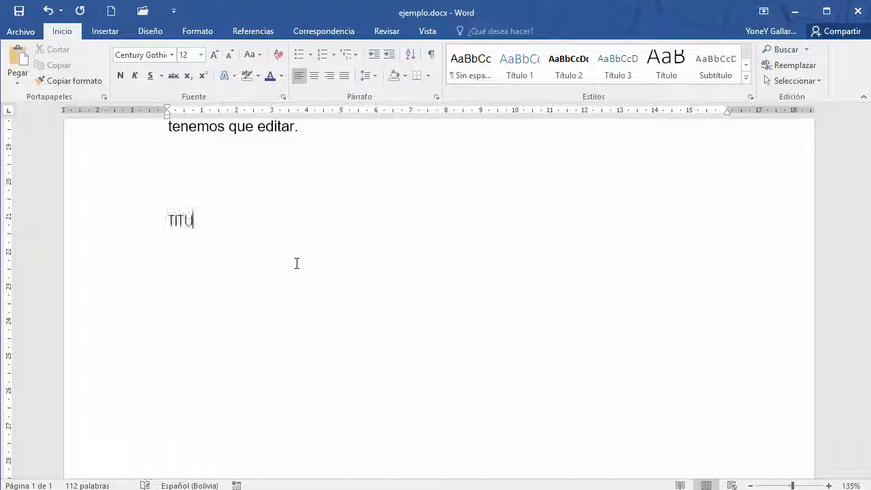
type("LO DE MI TEMA")
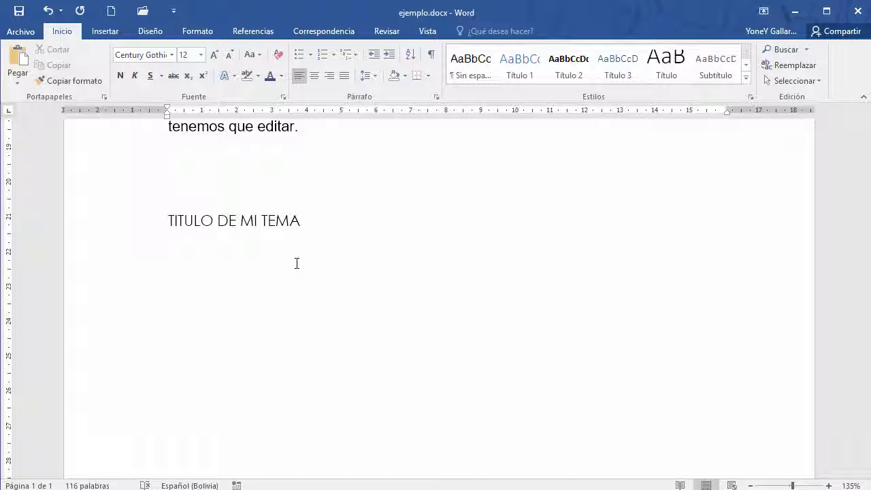
key("Tab")
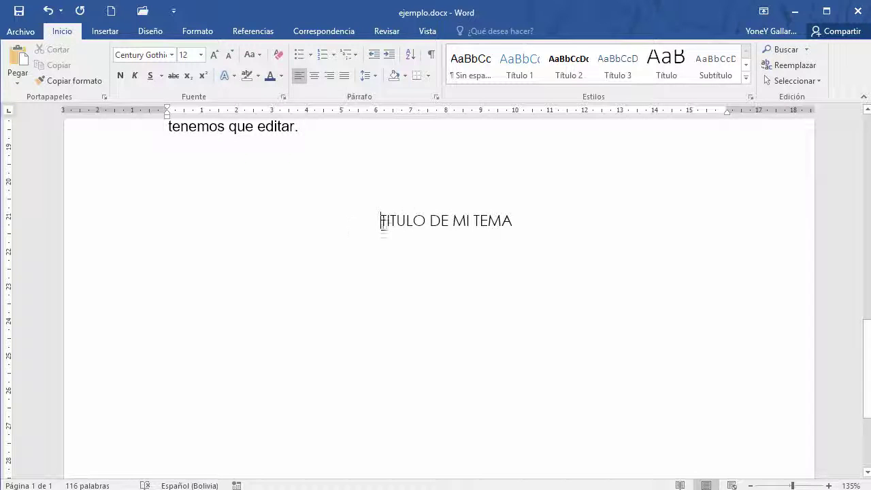
Examine the blank space before TITULO DE MI TEMA and the empty lines between it and the body paragraphs
left_click(98, 234)
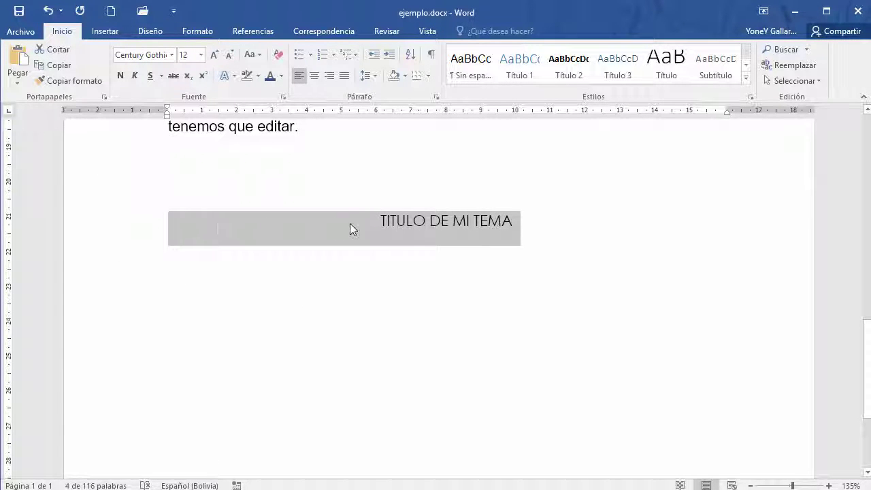
left_click(412, 328)
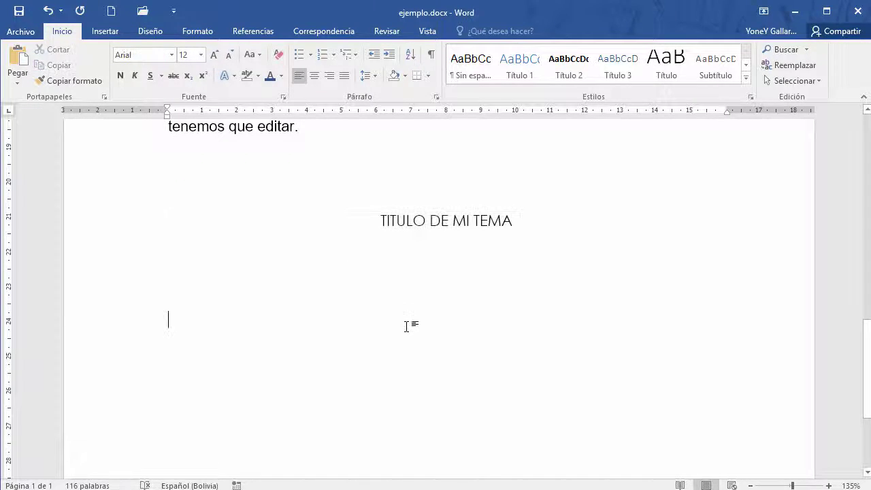
left_click(77, 200)
left_click(370, 300)
scroll(363, 247, "up", 3)
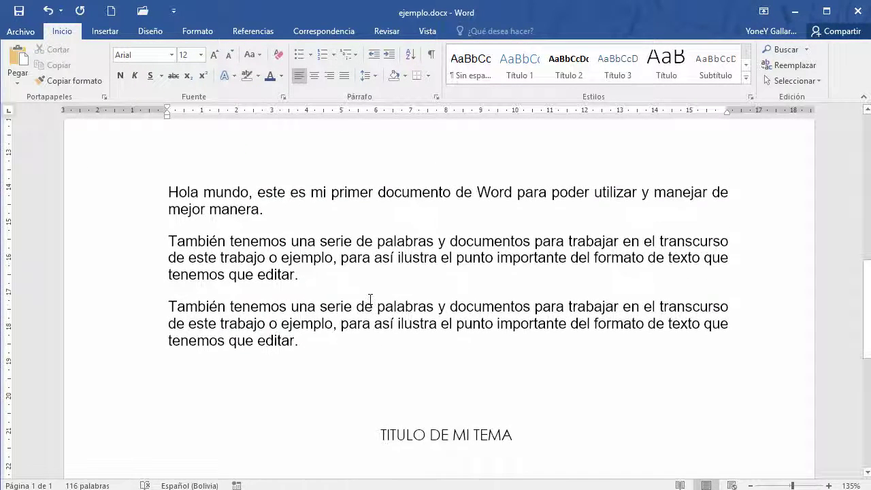
scroll(369, 298, "down", 3)
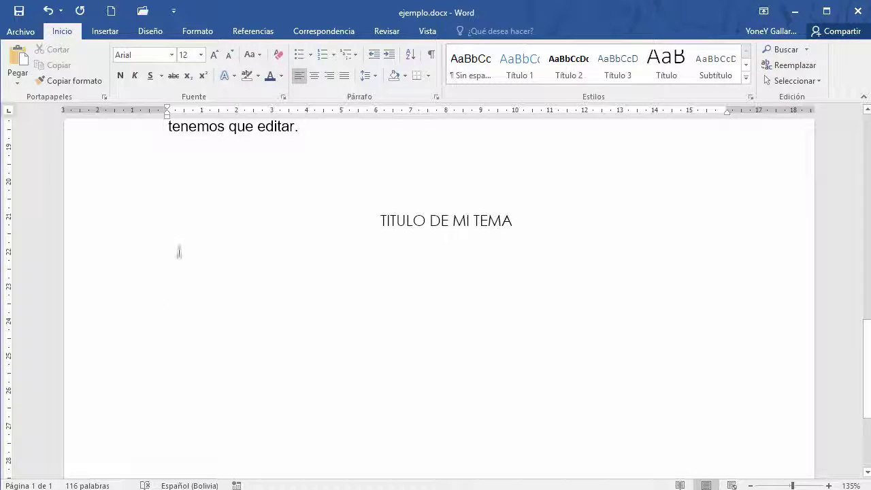
scroll(208, 247, "down", 3)
scroll(211, 248, "up", 2)
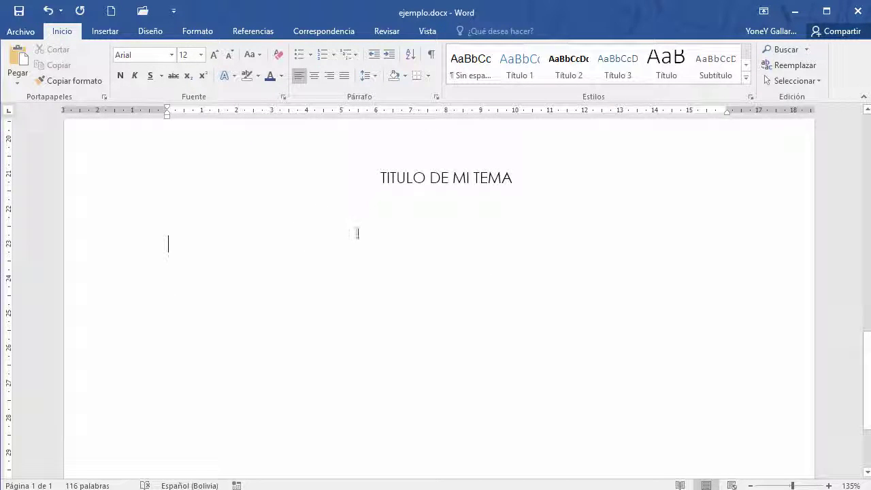
scroll(341, 259, "up", 4)
left_click(367, 306)
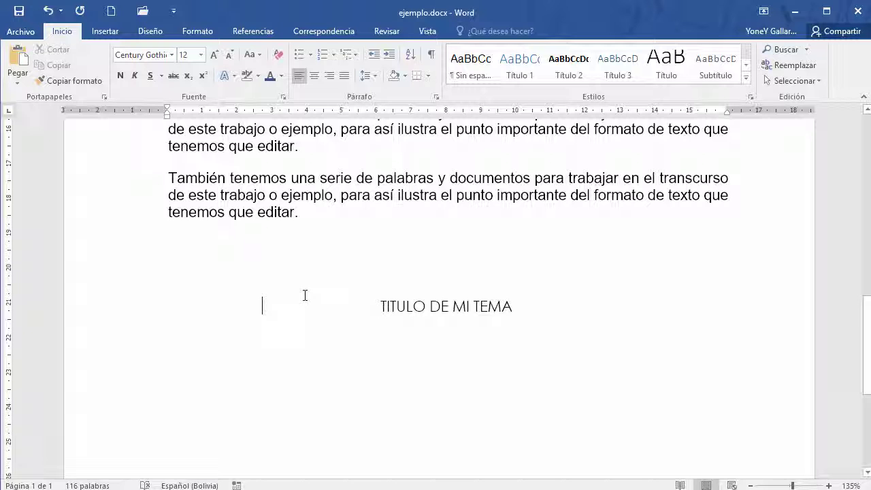
left_click(97, 243)
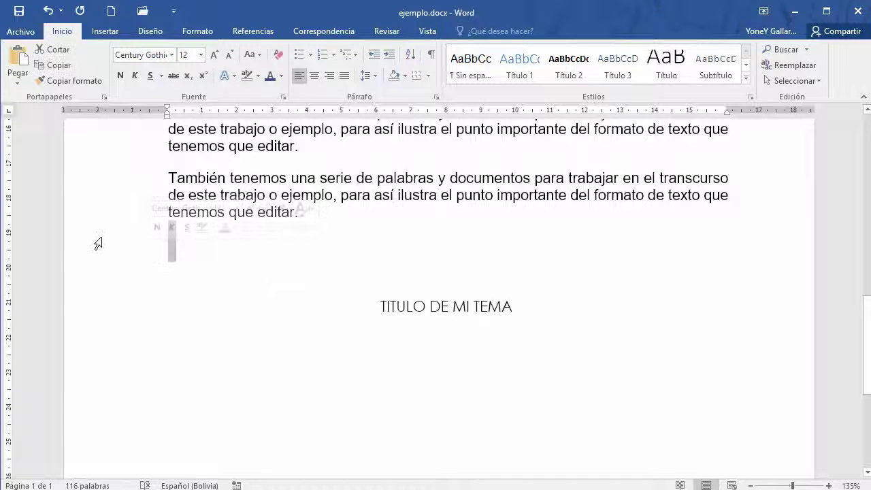
Set the Posterior spacing of the last body paragraph to 36 pto
left_click_drag(72, 181, 74, 212)
key("ctrl+c")
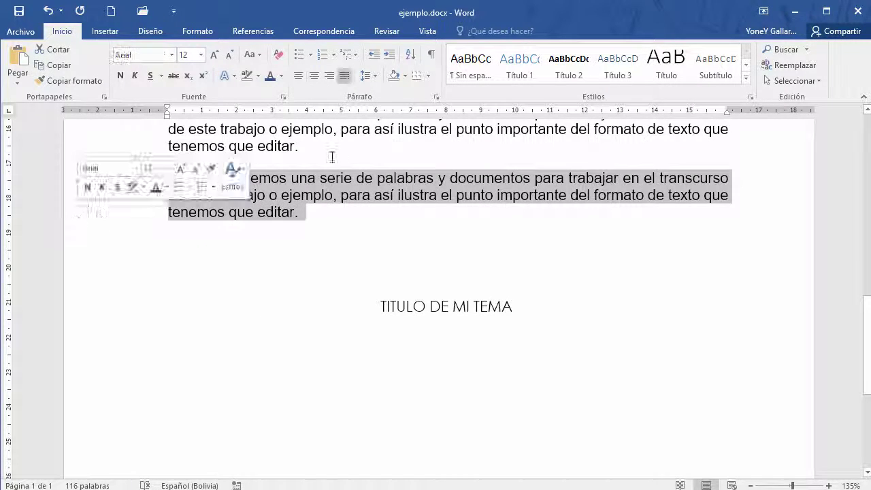
left_click(436, 98)
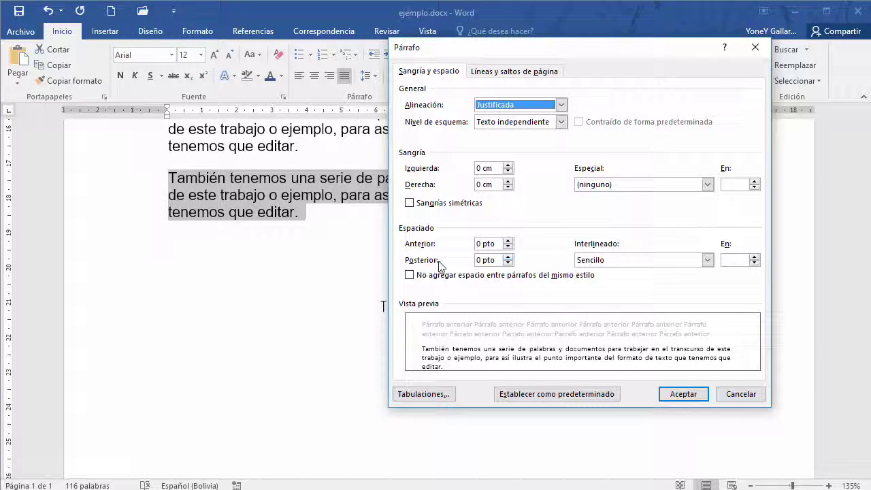
left_click(509, 258)
left_click(509, 258)
left_click(509, 258)
left_click(509, 258)
left_click(509, 258)
left_click(509, 258)
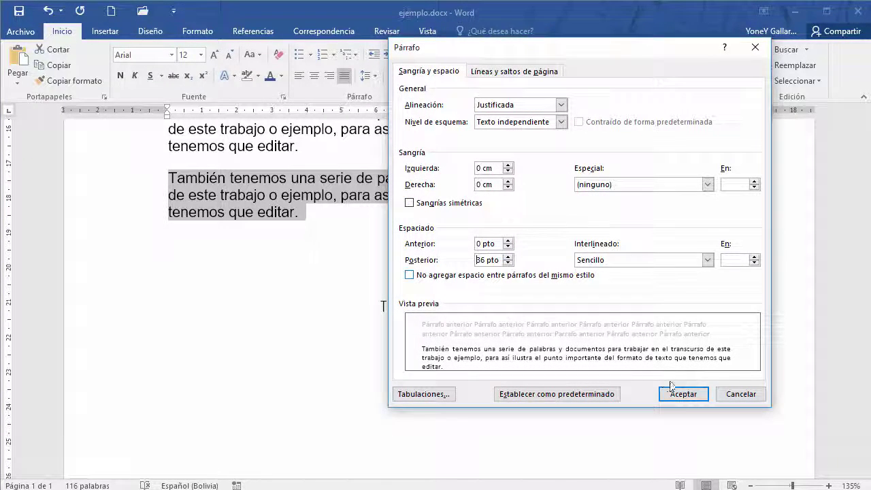
left_click(672, 396)
scroll(589, 372, "down", 2)
left_click(529, 399)
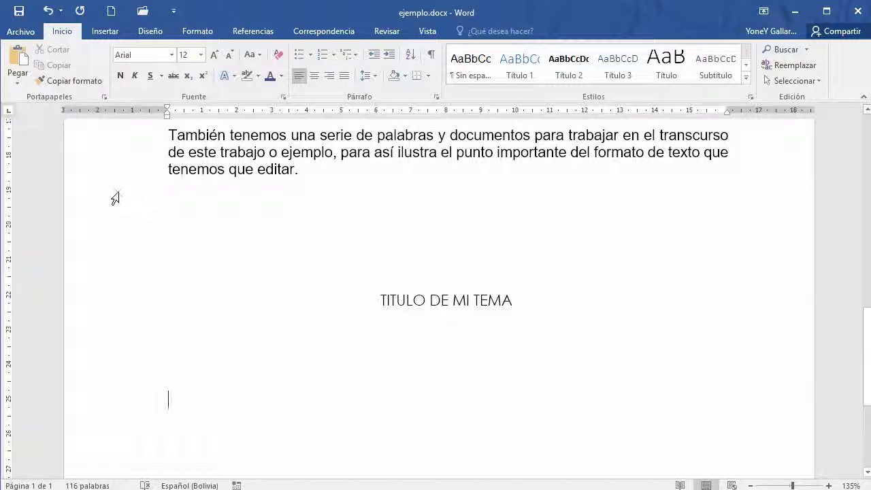
left_click_drag(116, 198, 129, 259)
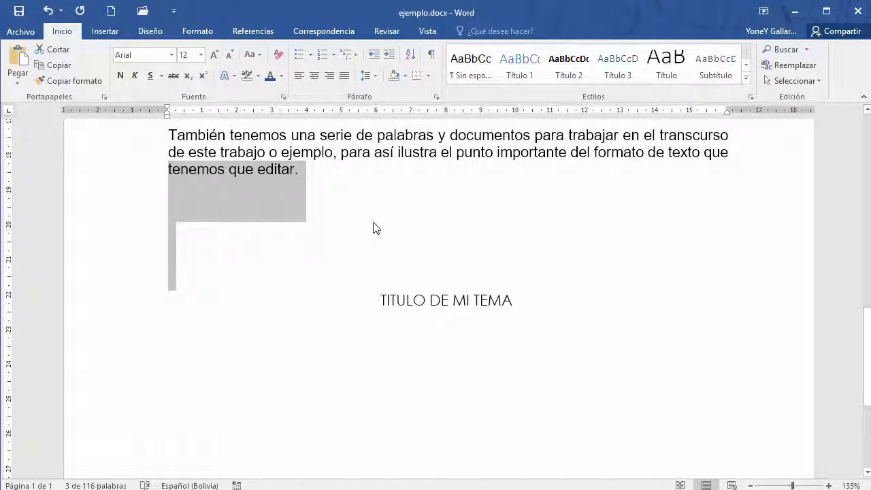
left_click(332, 235)
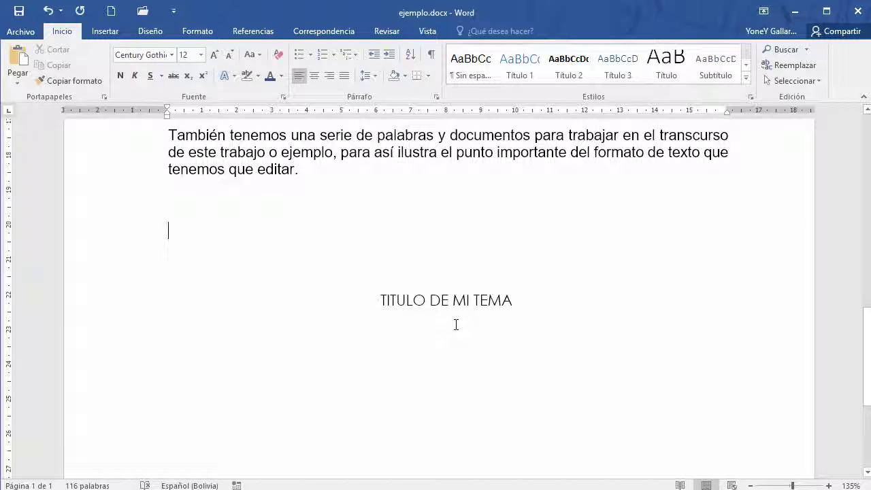
Show the formatting marks for the body paragraphs and the title line
scroll(456, 325, "down", 2)
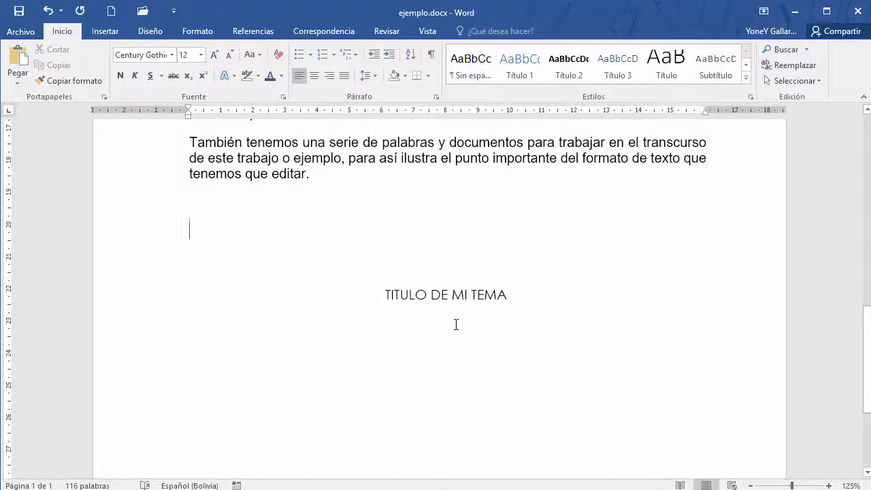
key("ctrl+v")
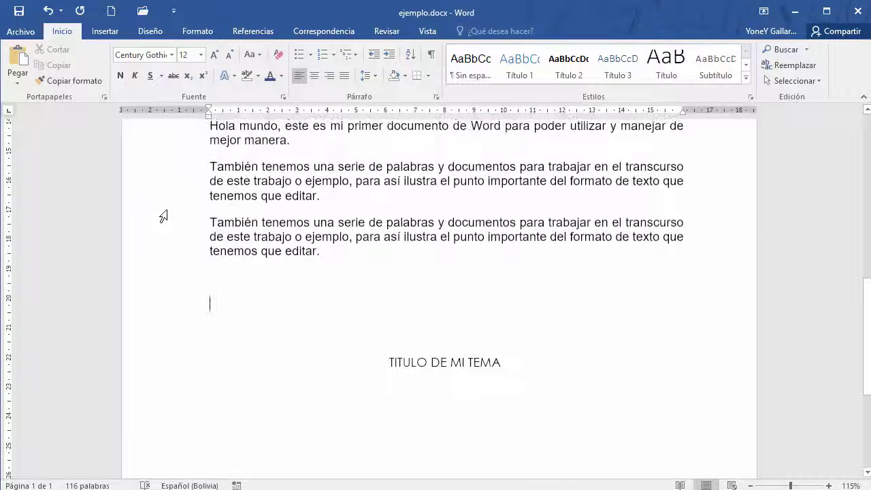
left_click(245, 222)
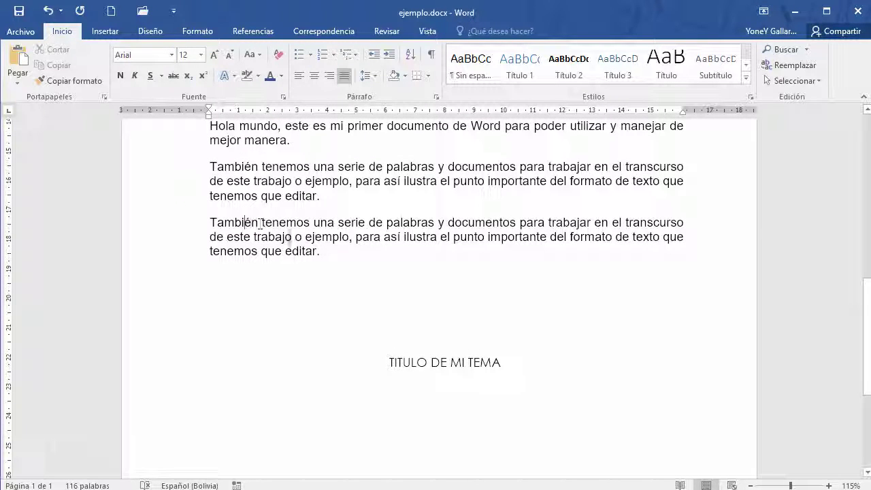
left_click(433, 59)
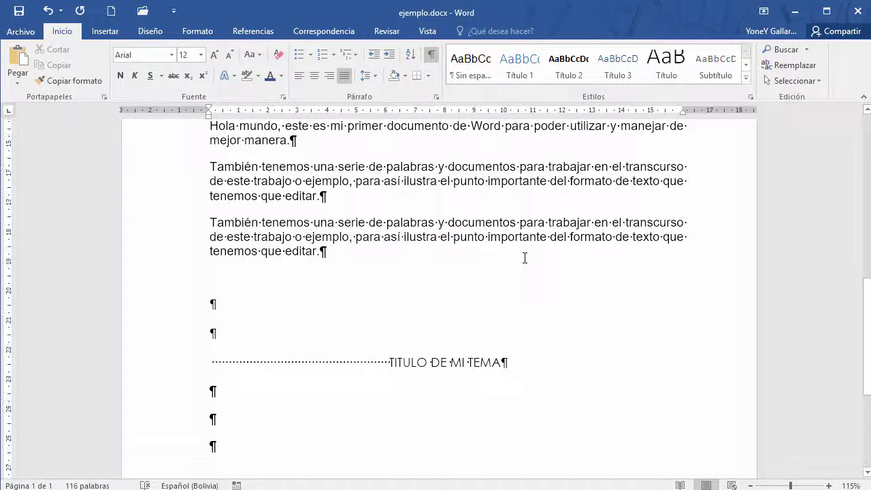
scroll(525, 257, "down", 2)
scroll(301, 235, "up", 1)
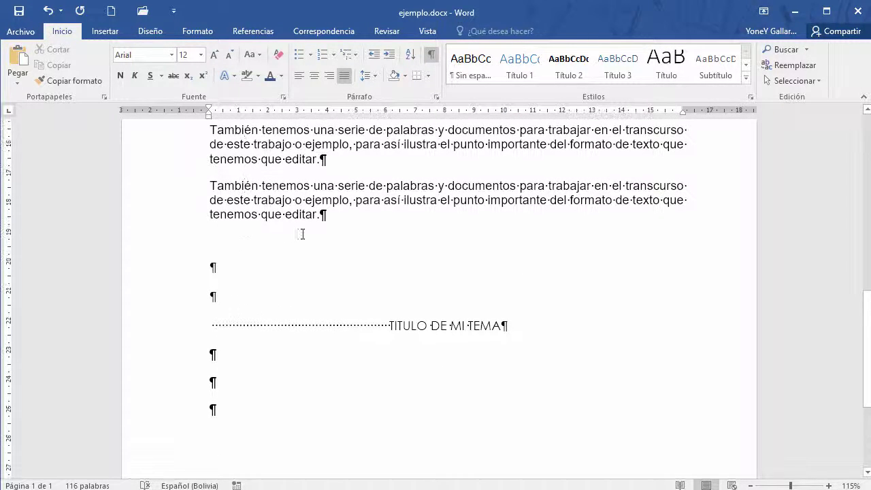
Examine the paragraph marks on the empty lines and the space dots in front of TITULO DE MI TEMA
left_click(215, 267)
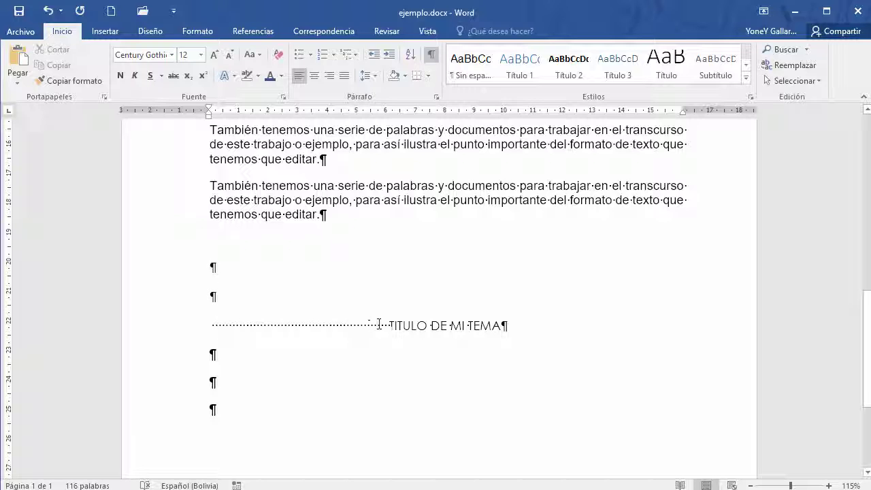
left_click_drag(386, 325, 213, 325)
scroll(342, 358, "down", 3)
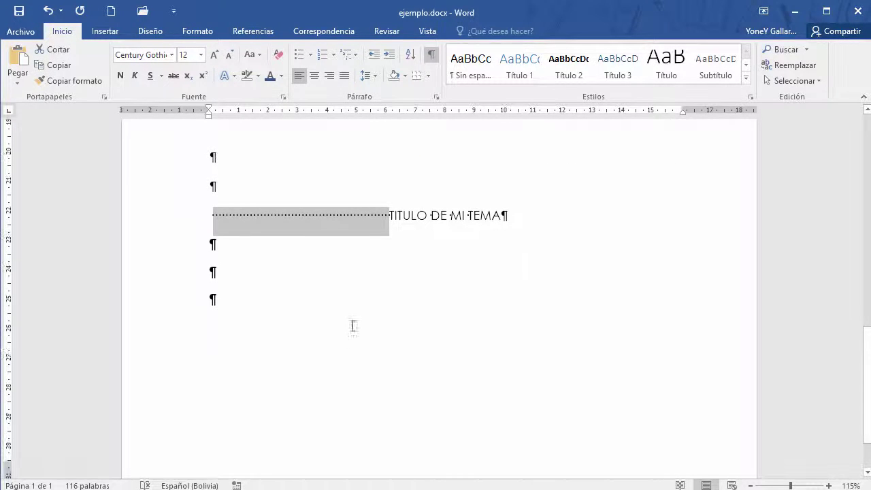
left_click(389, 217)
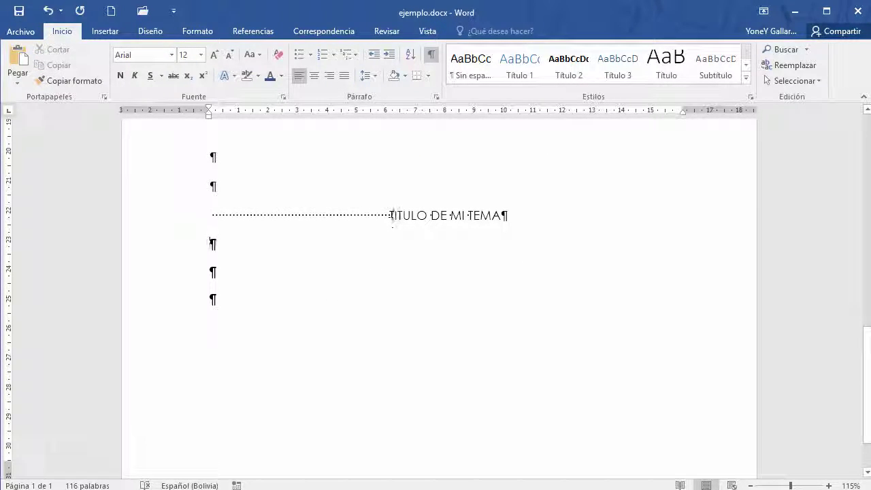
left_click_drag(390, 215, 212, 217)
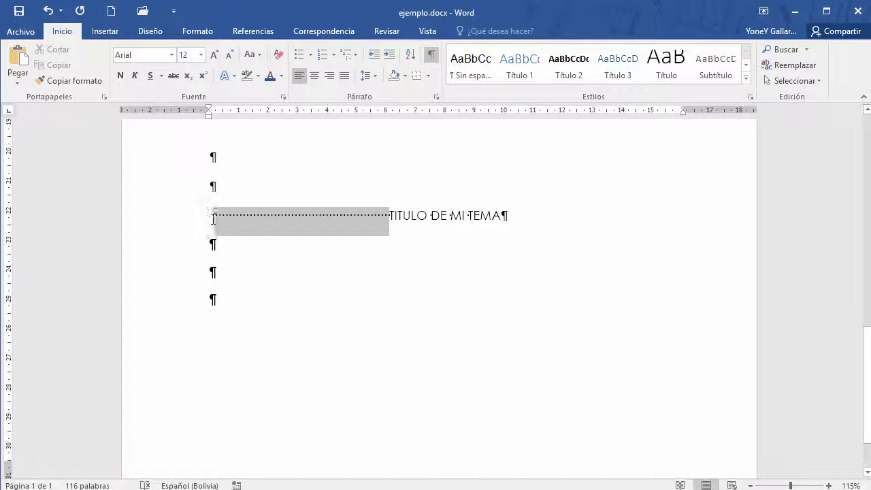
left_click(455, 327)
left_click(519, 214)
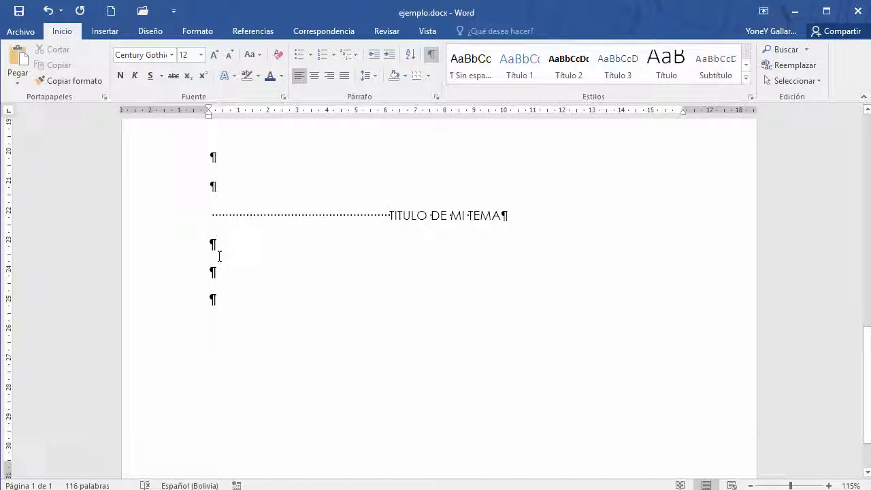
Set the Posterior spacing of the last body paragraph to 0 pto
scroll(235, 313, "up", 5)
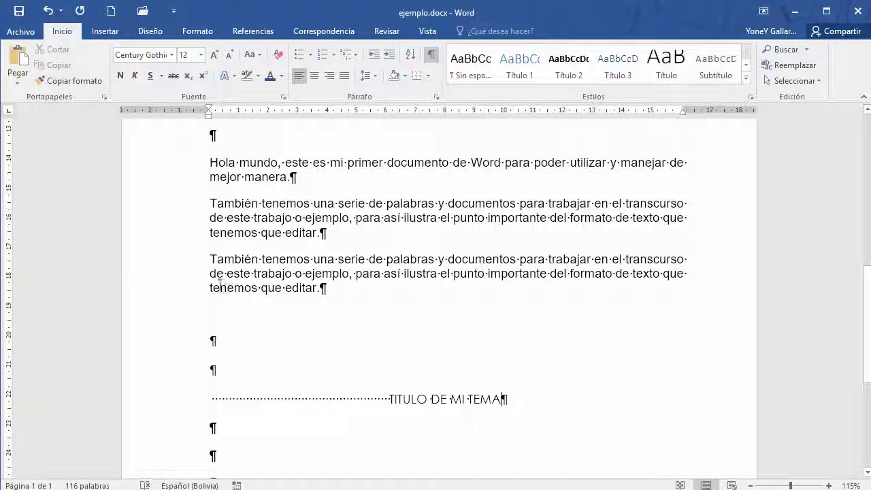
left_click_drag(134, 263, 133, 296)
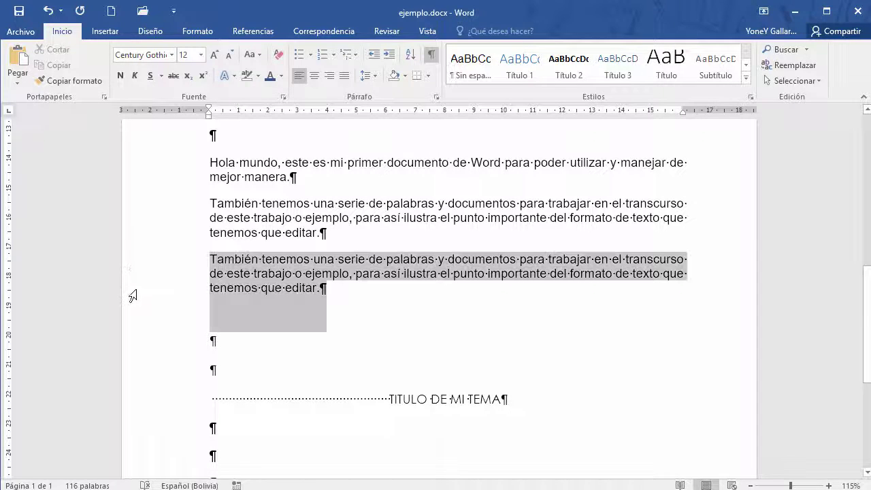
left_click(436, 96)
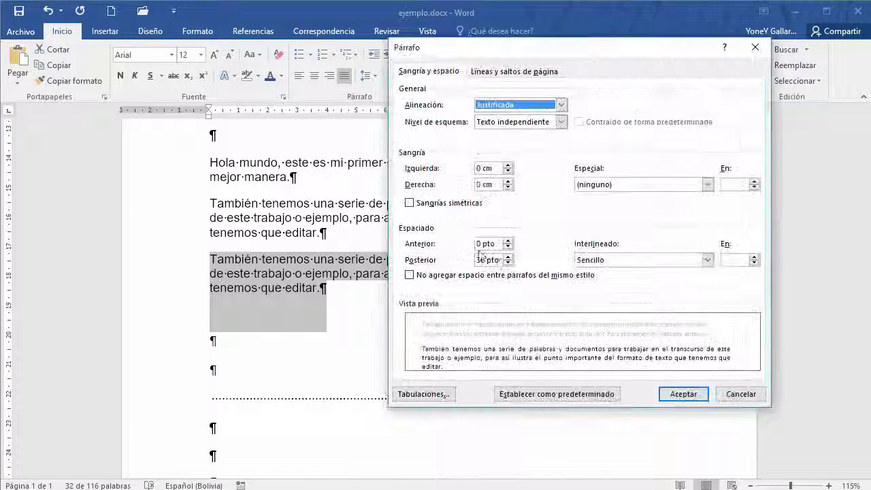
left_click(510, 266)
left_click(508, 263)
left_click(508, 263)
left_click(508, 263)
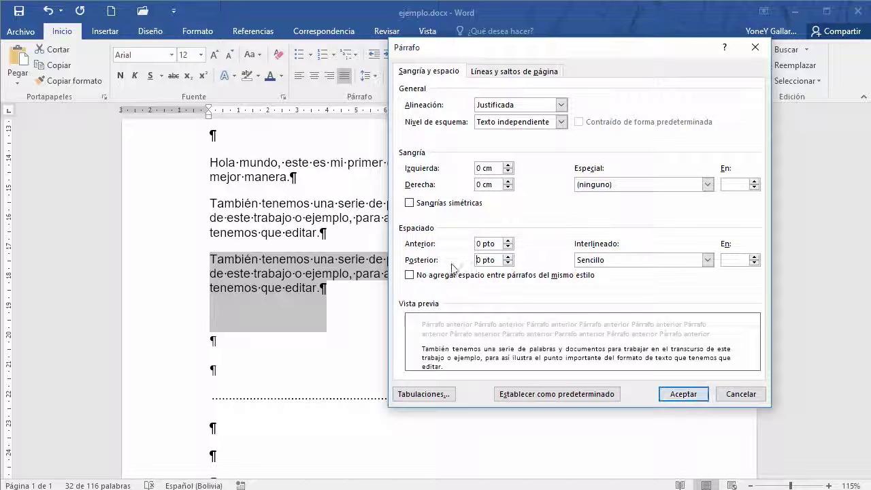
left_click(670, 395)
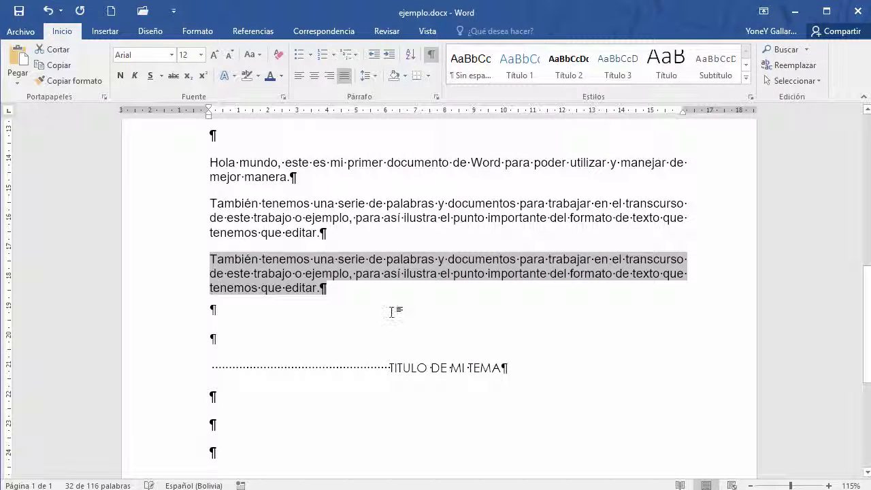
left_click(237, 300)
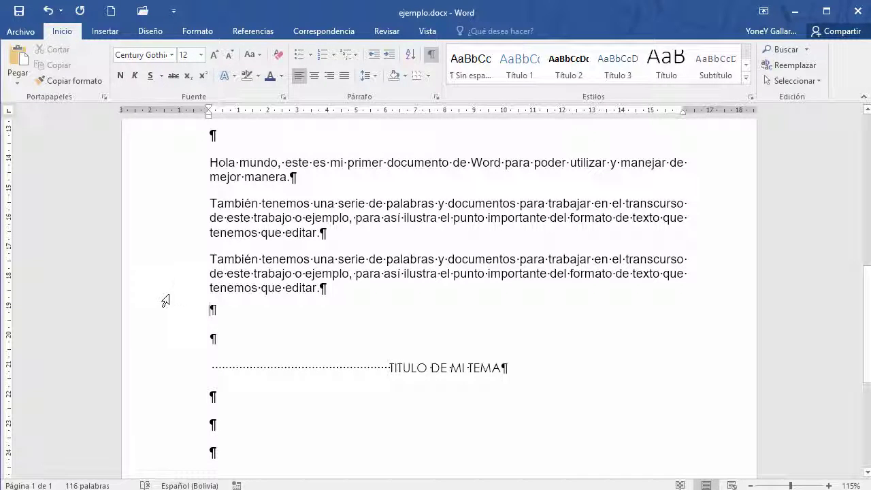
Add six empty paragraphs after the last empty line at the end of the document
scroll(163, 290, "down", 3)
scroll(163, 290, "up", 3)
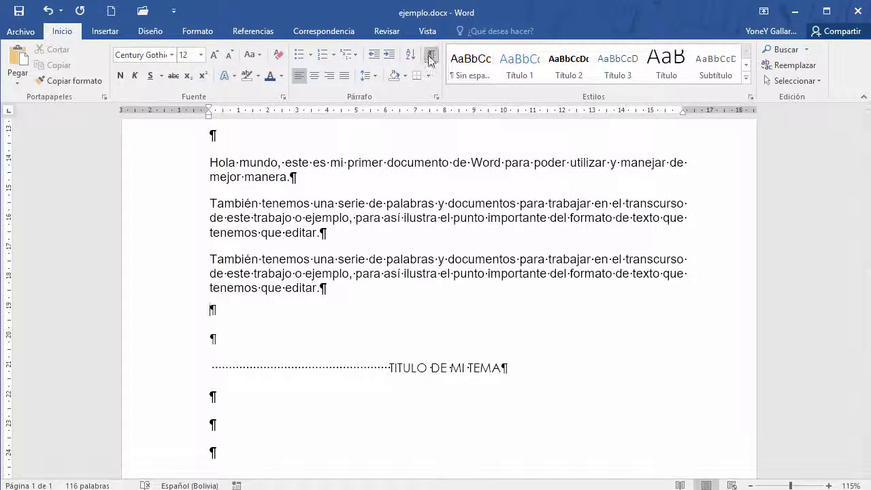
scroll(463, 177, "up", 4)
scroll(469, 203, "up", 9)
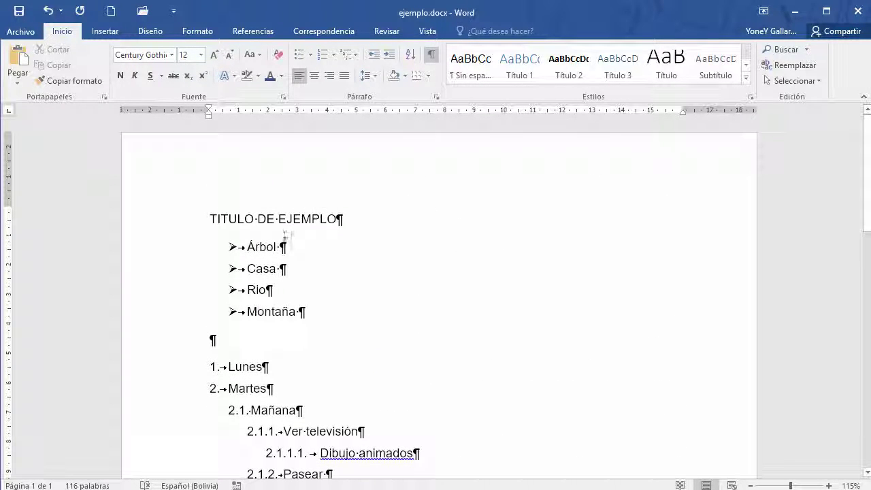
scroll(472, 275, "down", 14)
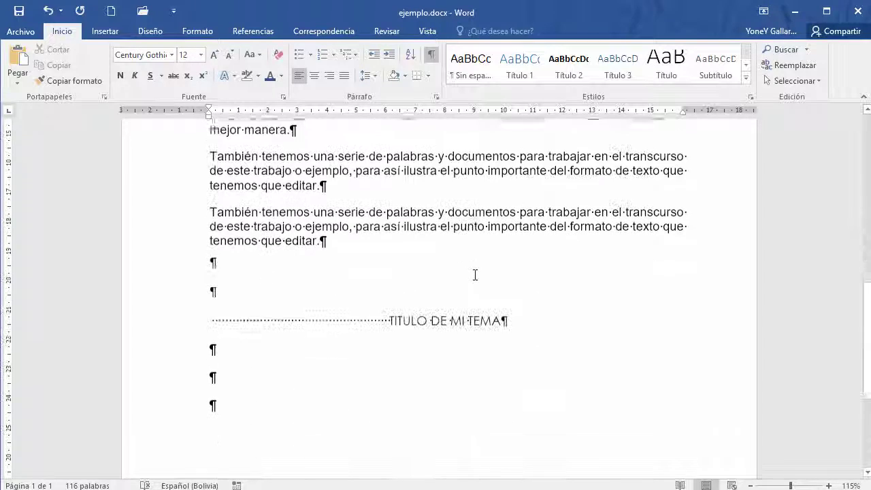
scroll(475, 274, "down", 6)
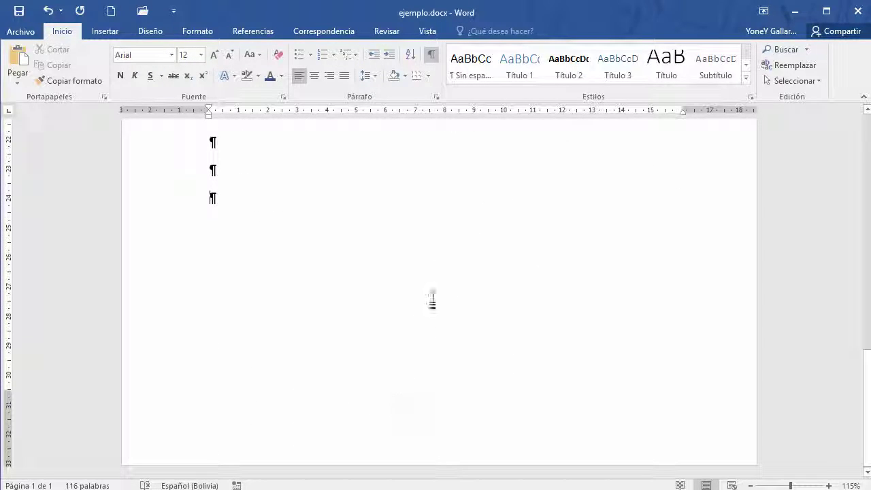
key("Return")
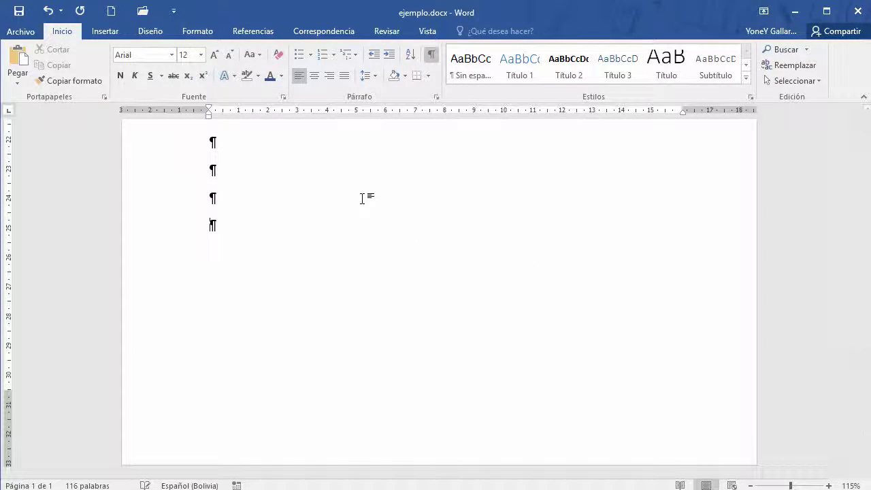
key("Return")
key("Return")
key("Return")
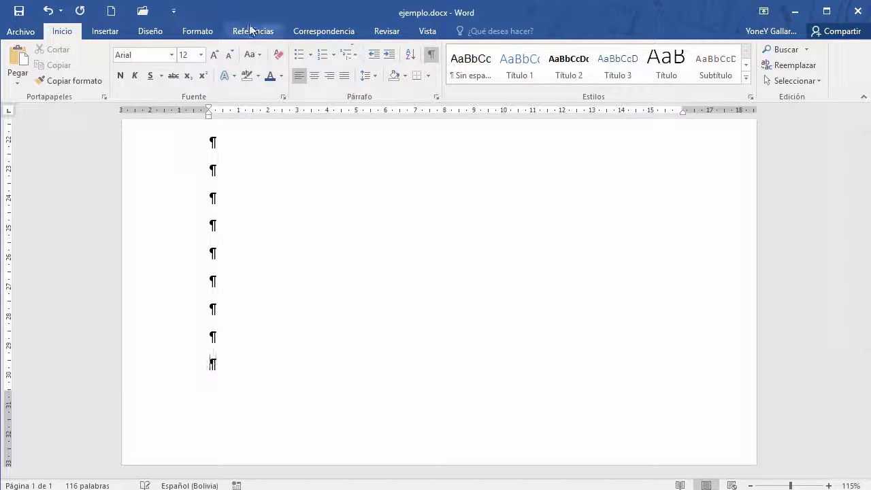
Insert a Página page break at the last empty paragraph
left_click(198, 31)
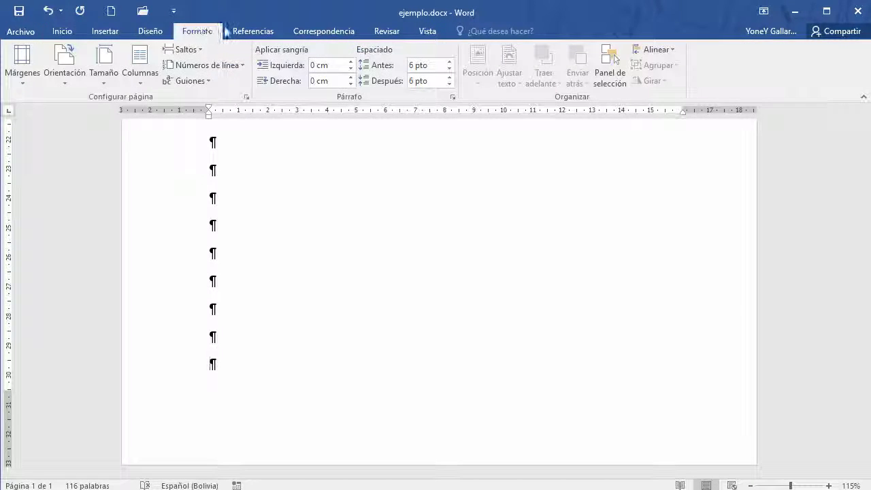
left_click(193, 50)
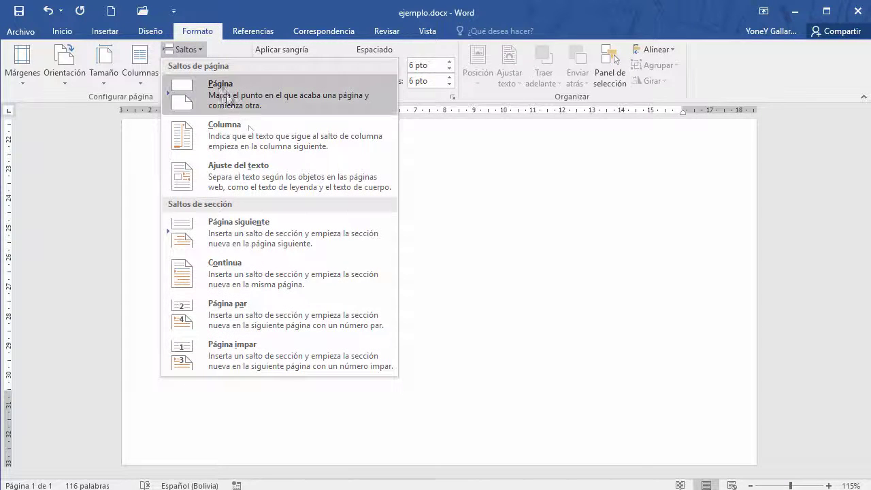
left_click(247, 94)
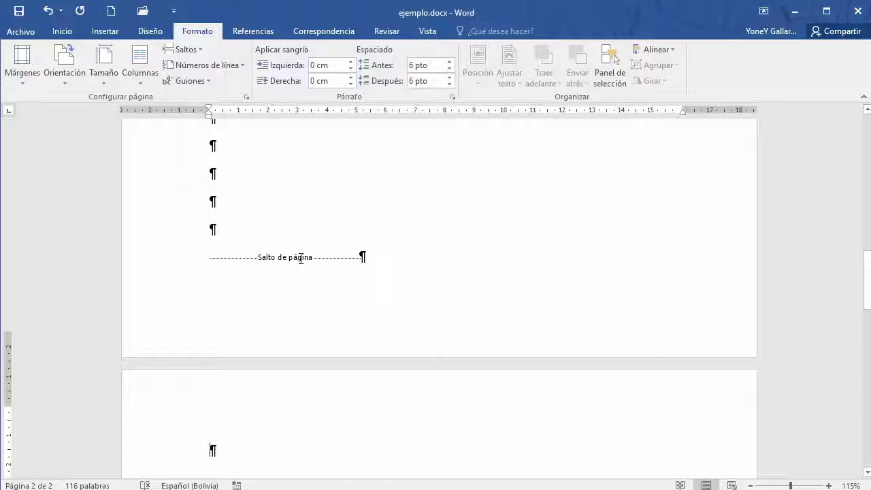
Examine the Salto de página mark and the page that follows it, and undo the page break
scroll(301, 255, "down", 2)
scroll(299, 185, "up", 5)
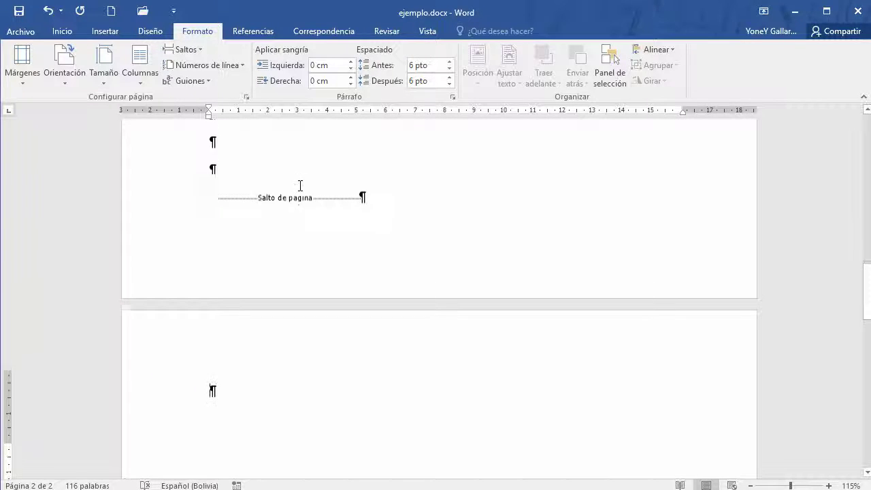
scroll(383, 213, "down", 3)
scroll(308, 257, "down", 4)
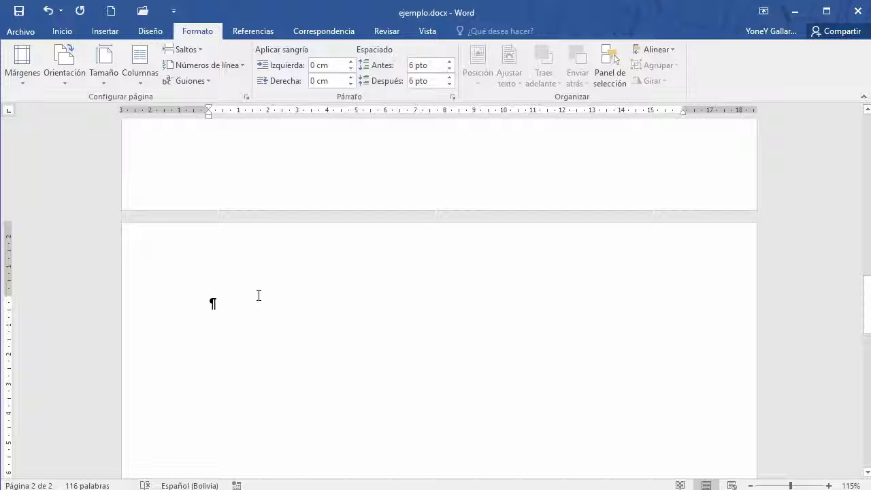
scroll(257, 295, "up", 6)
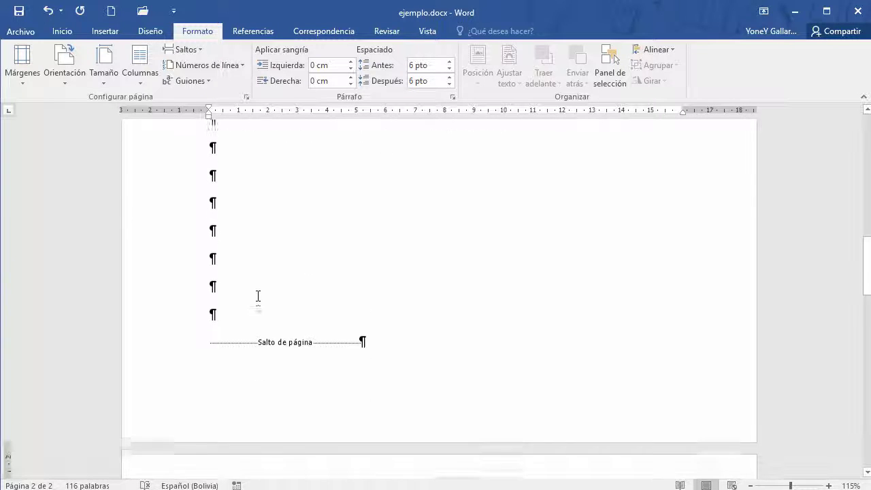
key("ctrl+z")
Hide the formatting marks throughout the document
scroll(420, 311, "up", 15)
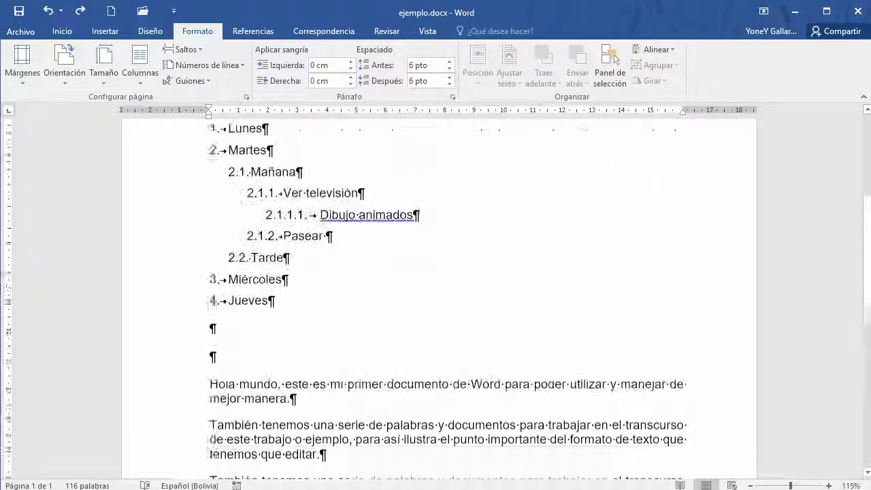
left_click(61, 32)
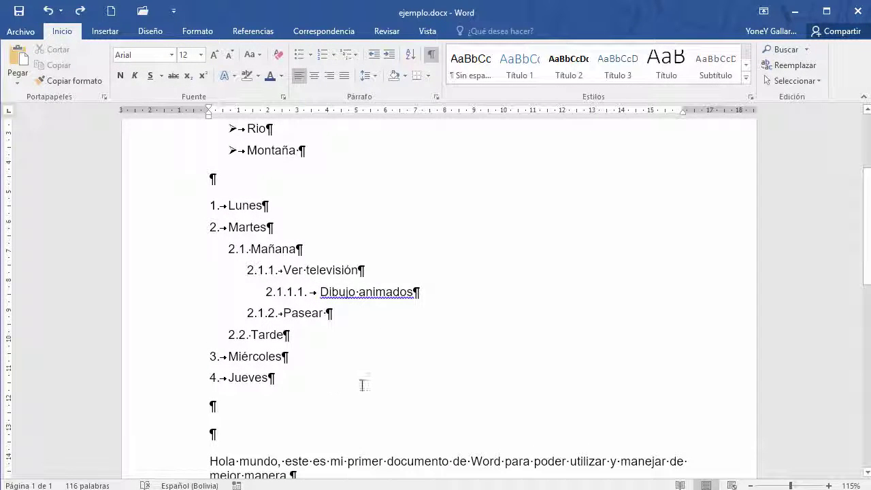
left_click(430, 58)
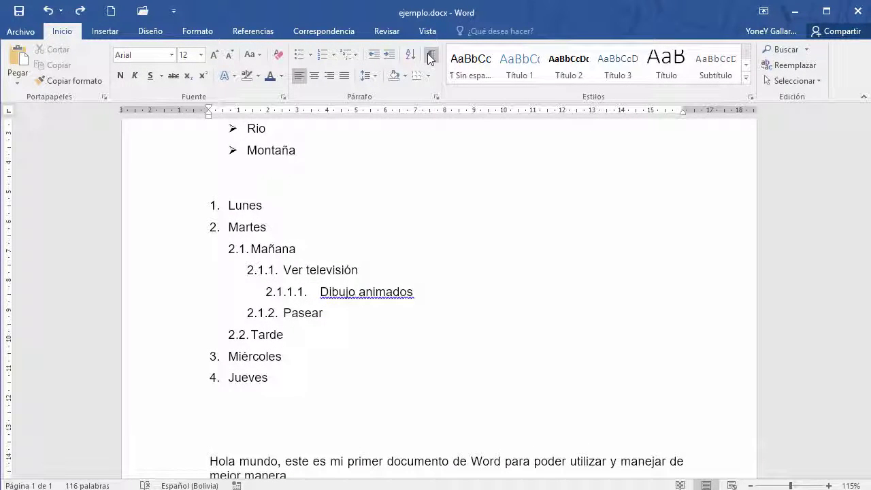
scroll(442, 204, "down", 1)
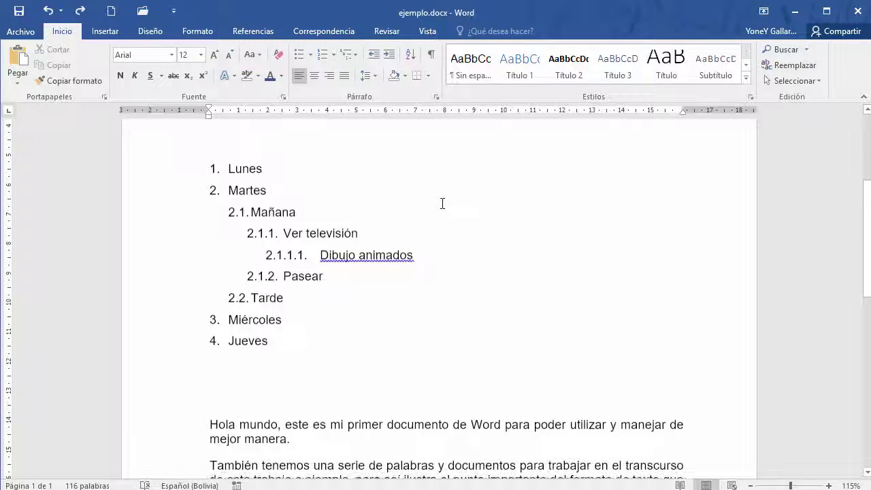
scroll(442, 203, "down", 1)
scroll(441, 204, "up", 6)
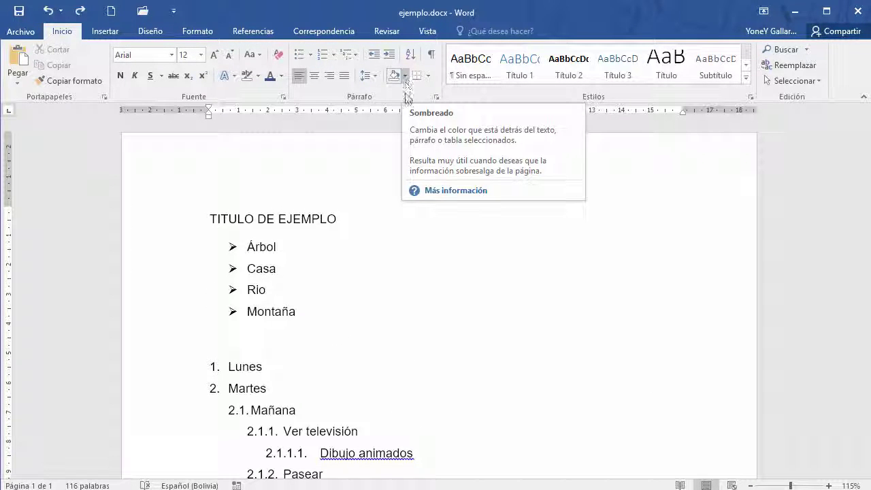
left_click(334, 371)
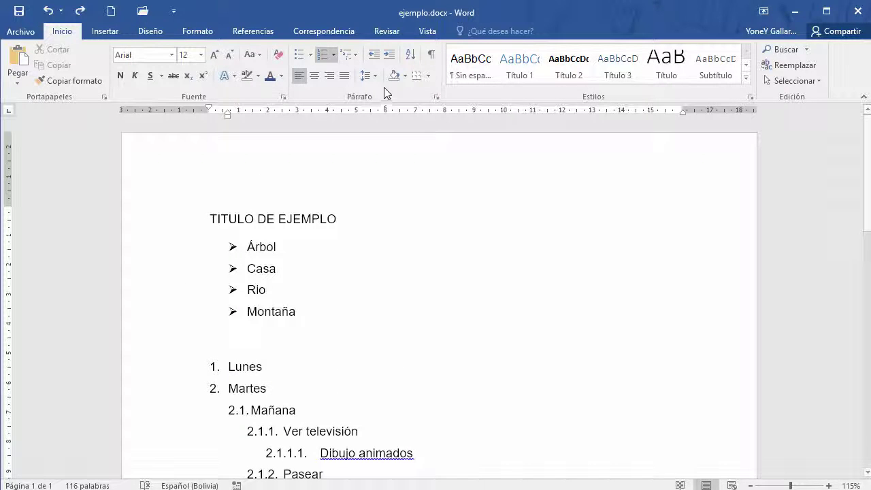
left_click(405, 76)
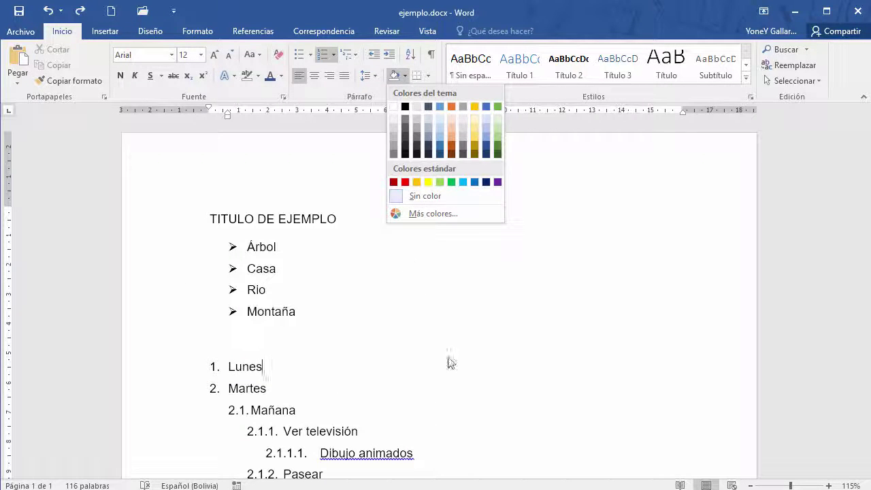
left_click(449, 363)
Shade the second body paragraph, the first one starting with También tenemos, with a light blue theme color
scroll(451, 344, "down", 8)
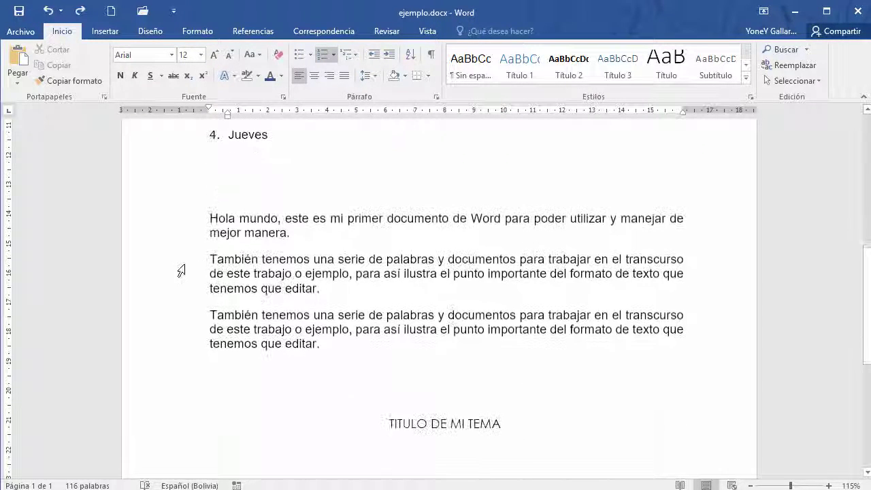
double_click(161, 277)
left_click(405, 76)
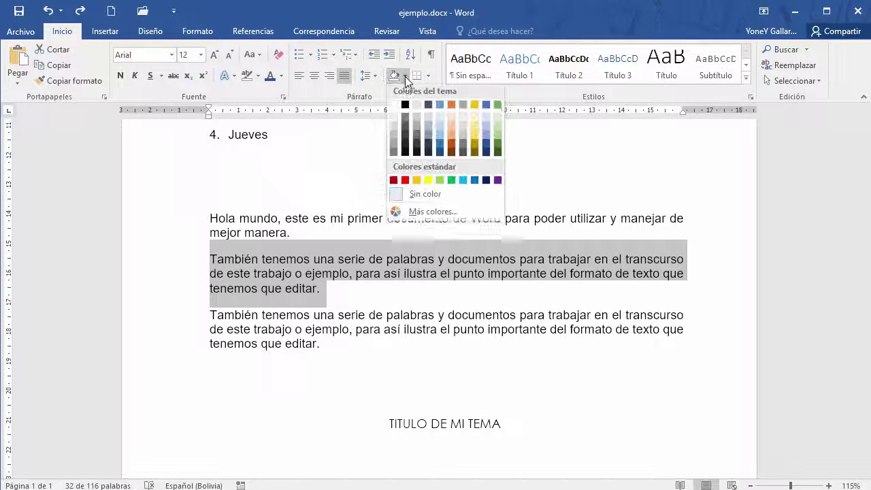
left_click(438, 130)
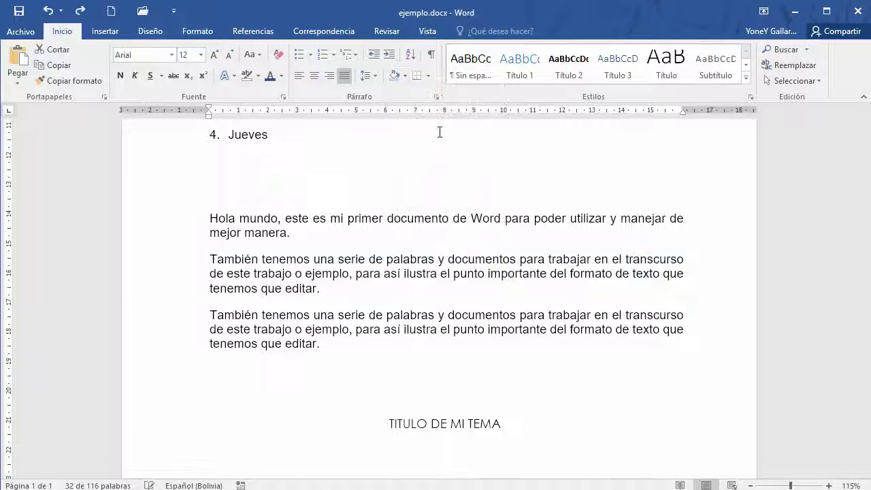
left_click(343, 358)
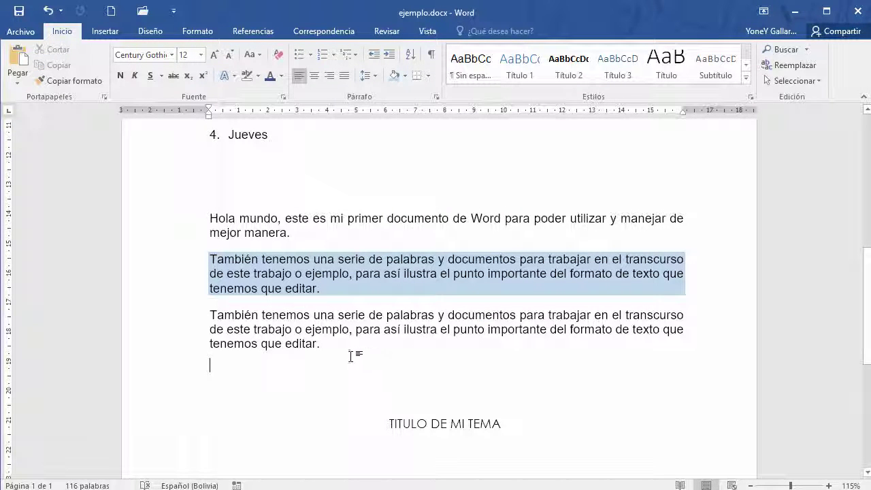
Apply the same light blue shading to the last body paragraph above TITULO DE MI TEMA
left_click_drag(351, 356, 208, 315)
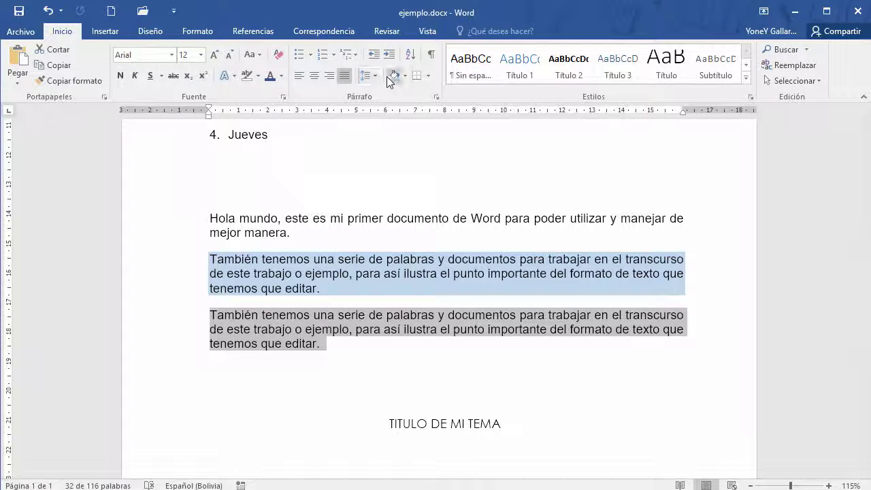
left_click(391, 76)
left_click(335, 338)
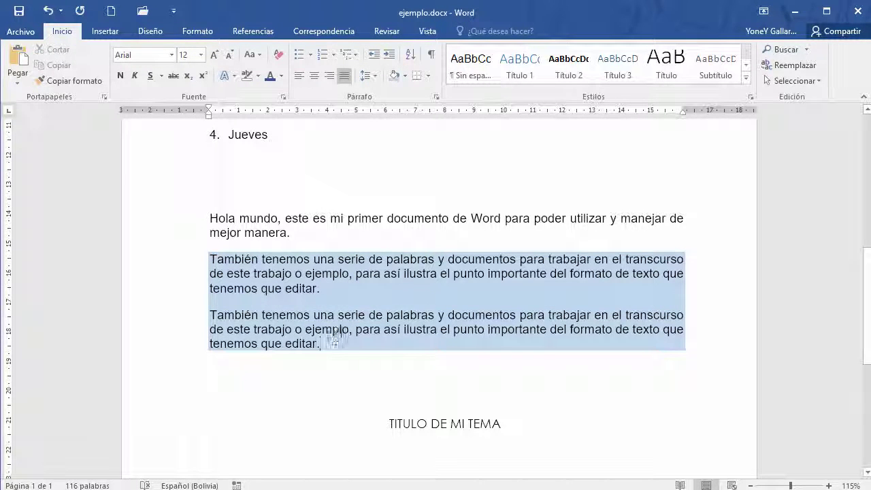
Undo the light blue shading of both También tenemos paragraphs
key("ctrl+z")
key("ctrl+z")
key("ctrl+z")
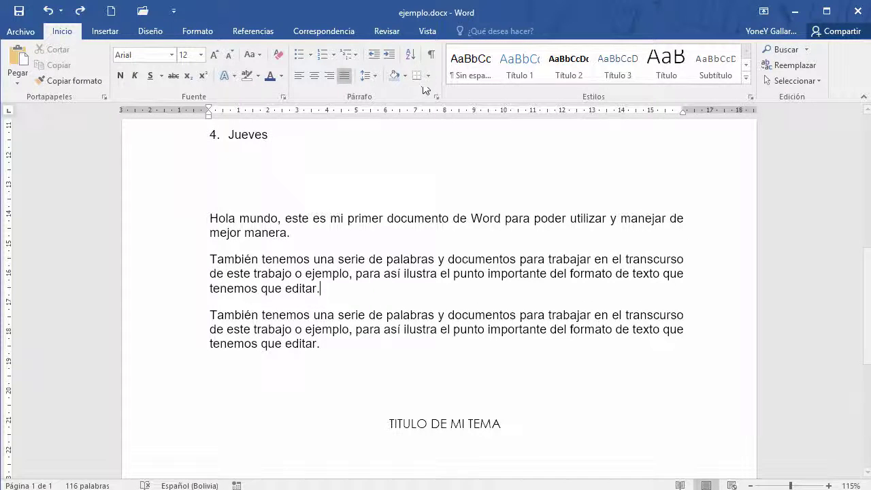
Try the Borde horizontal interno option on the second body paragraph
left_click_drag(331, 288, 209, 259)
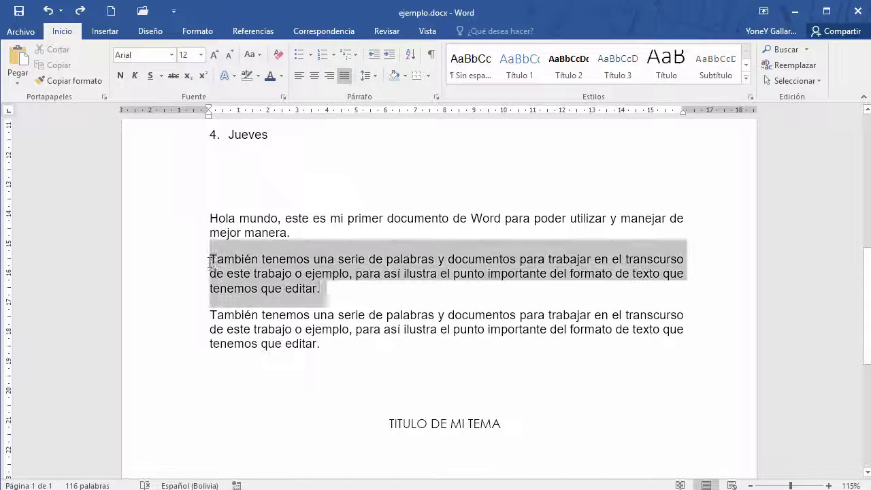
left_click(429, 77)
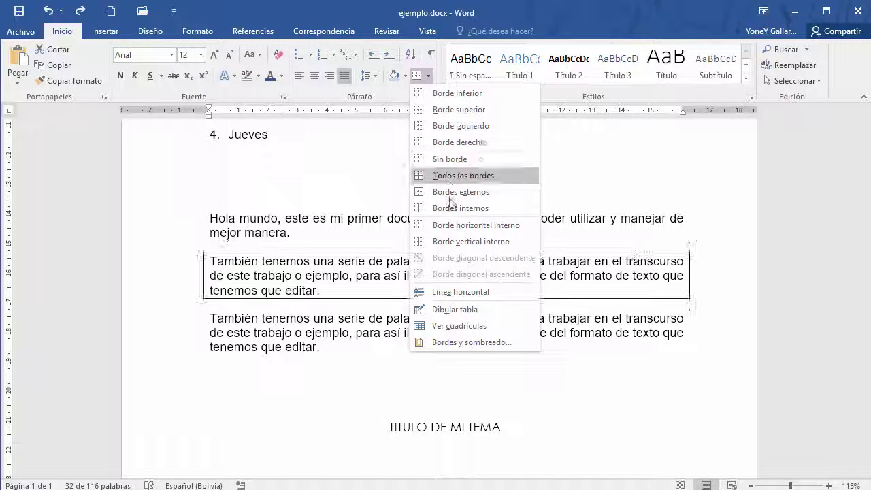
left_click(436, 225)
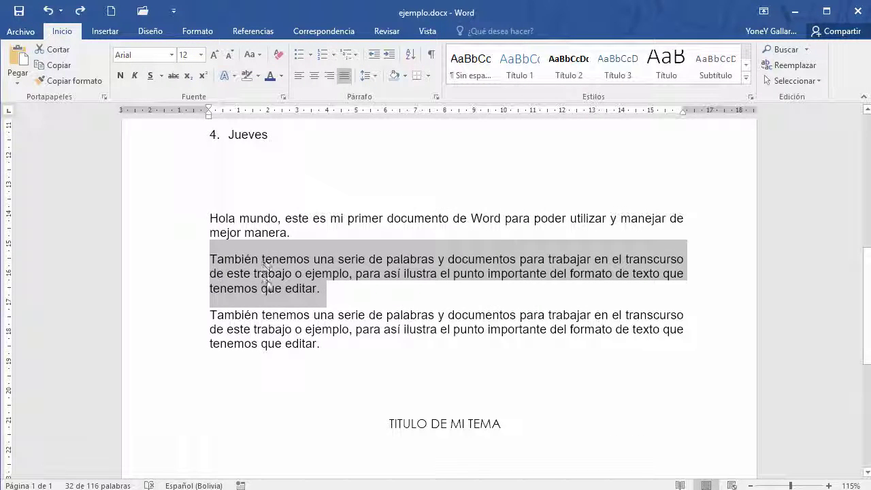
Apply Todos los bordes to the second body paragraph, the first one starting with También tenemos
left_click(428, 77)
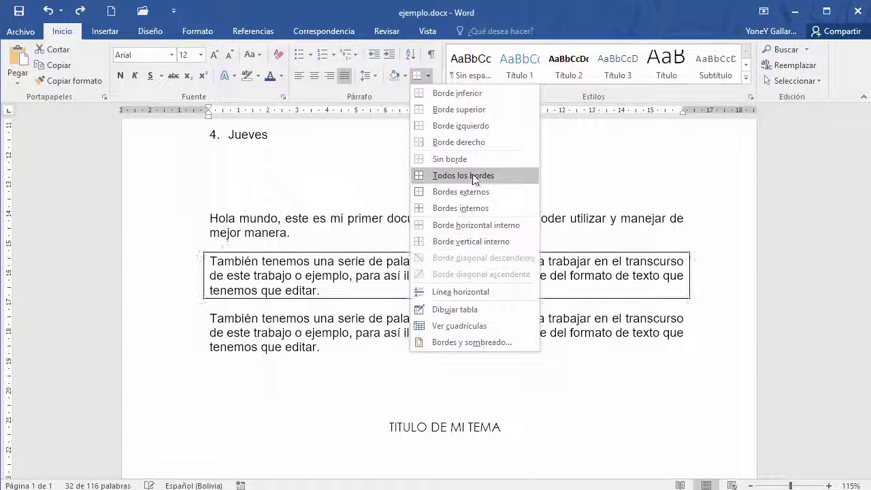
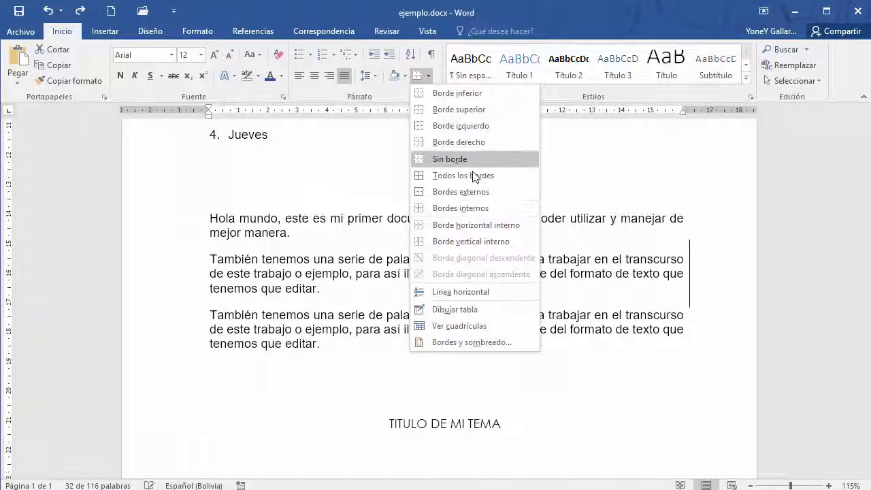
left_click(461, 176)
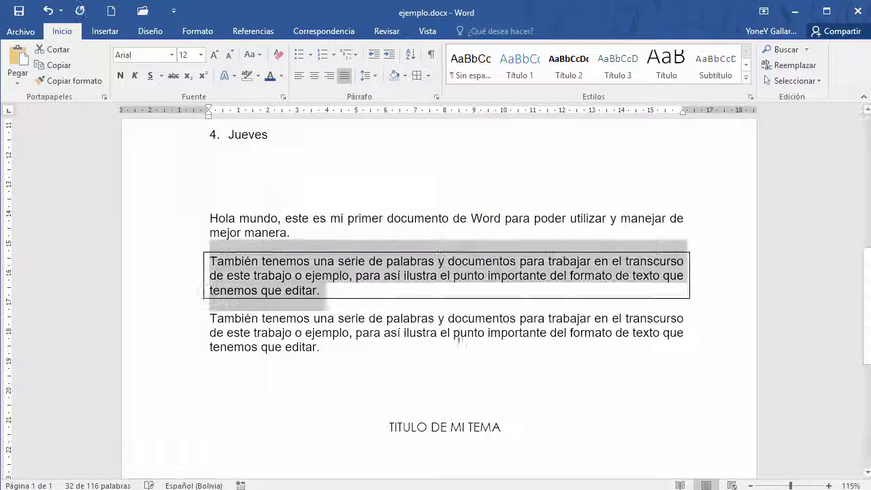
left_click(454, 332)
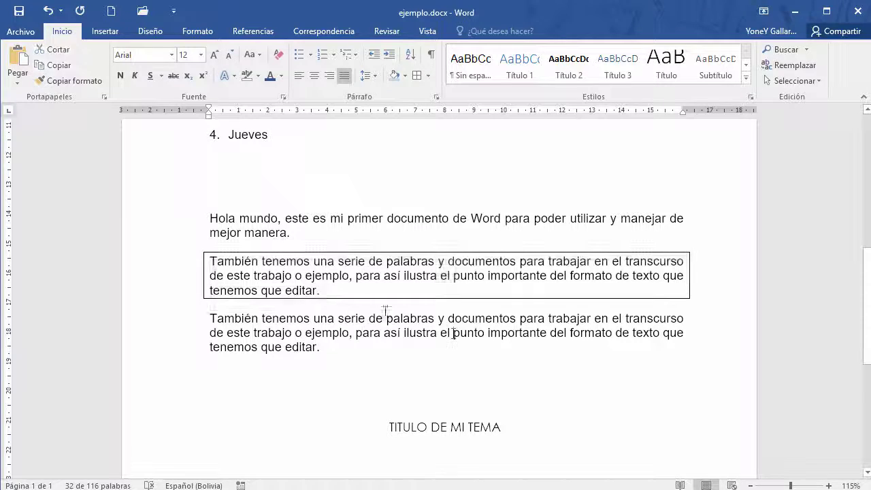
triple_click(330, 293)
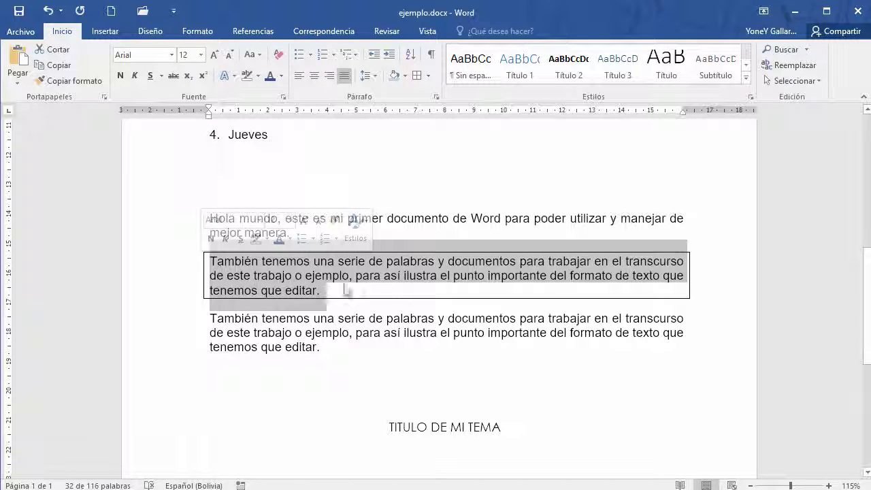
left_click(374, 303)
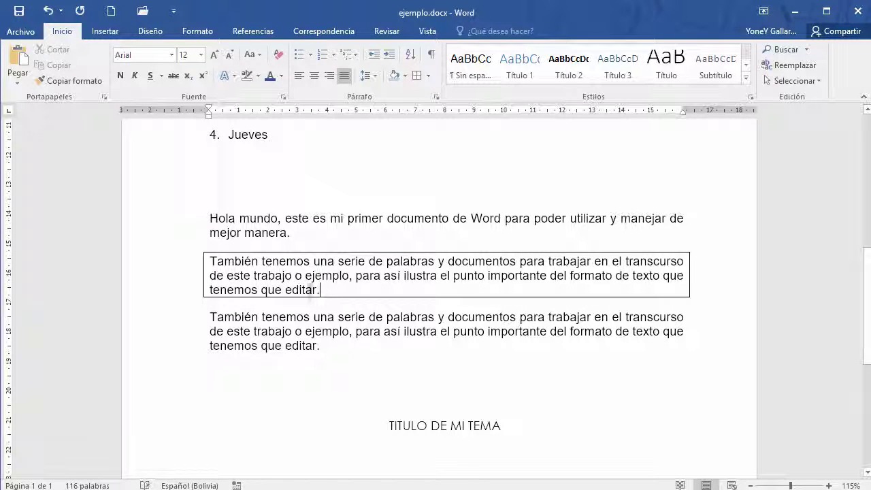
Open the Bordes y sombreado settings for the boxed paragraph and try the Ninguno, Cuadro, Sombra, 3D and Personalizado presets
double_click(196, 255)
left_click(428, 76)
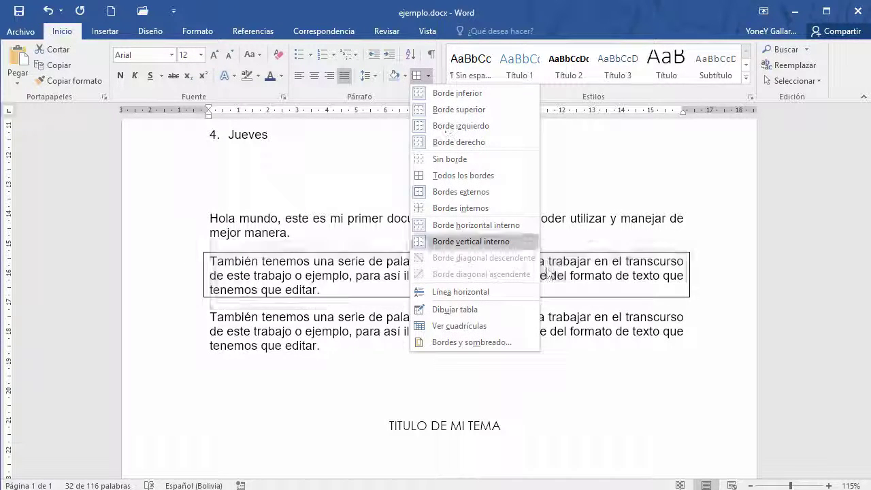
left_click(467, 342)
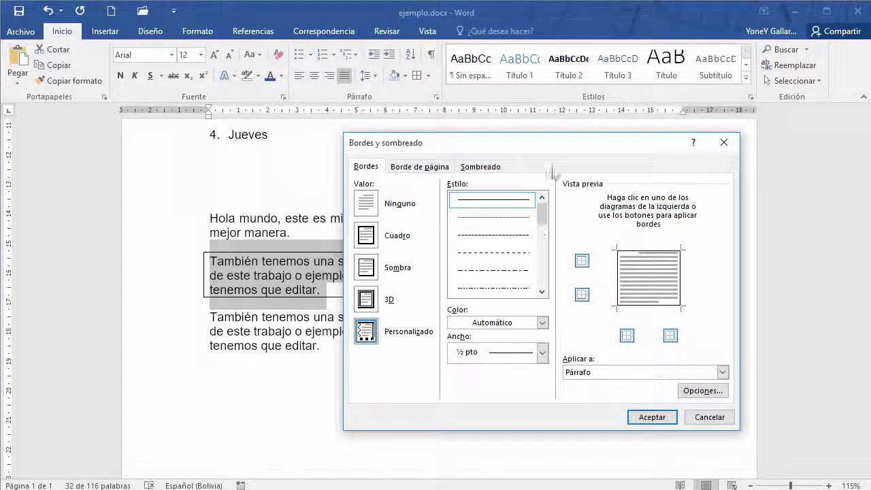
left_click_drag(537, 149, 579, 112)
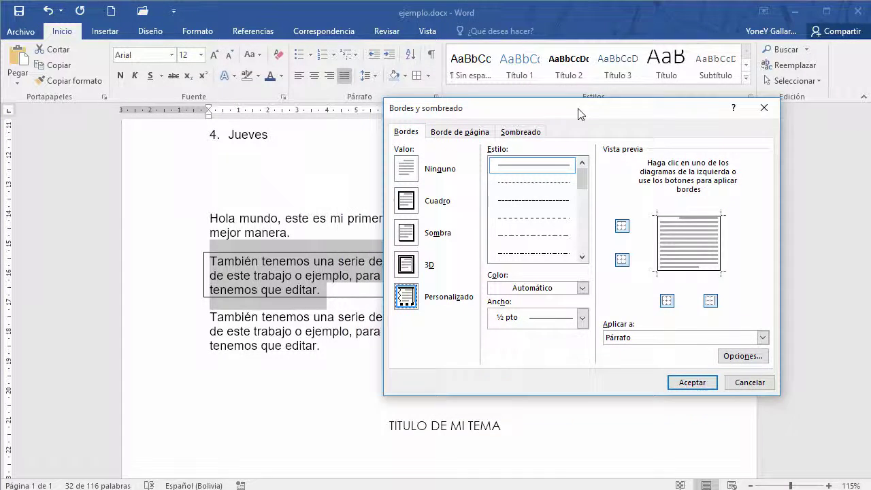
left_click(412, 177)
left_click(408, 199)
left_click(407, 231)
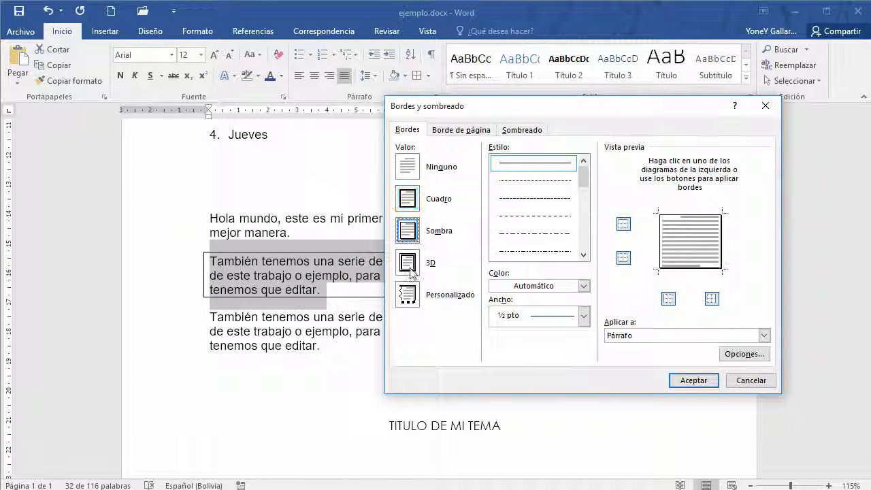
left_click(408, 264)
left_click(408, 294)
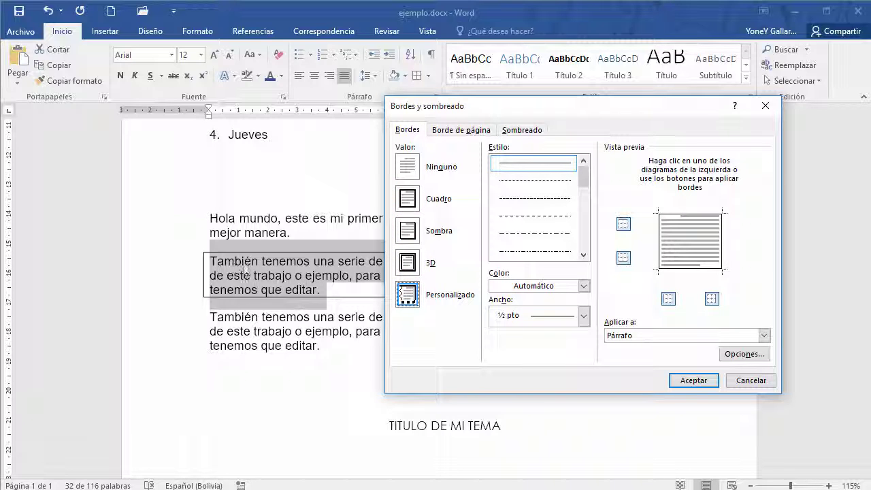
Set up a Cuadro page border with a solid line style and a width of 1 ½ pto
left_click(450, 130)
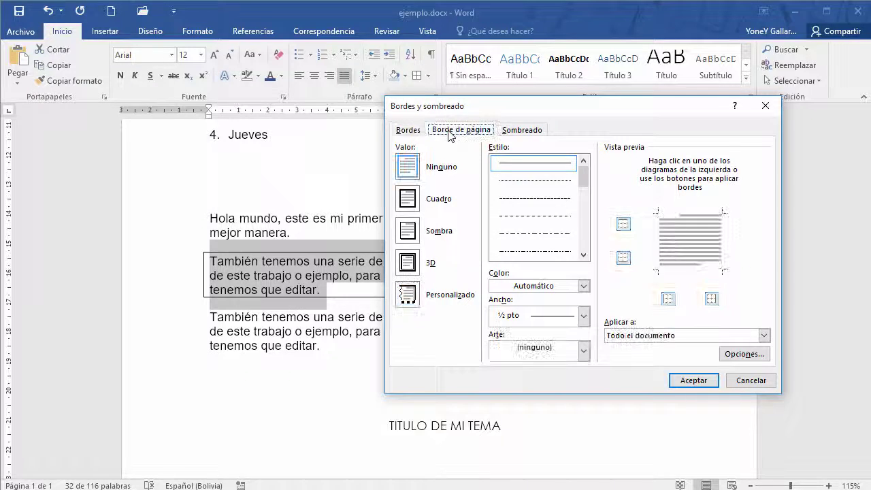
left_click(408, 198)
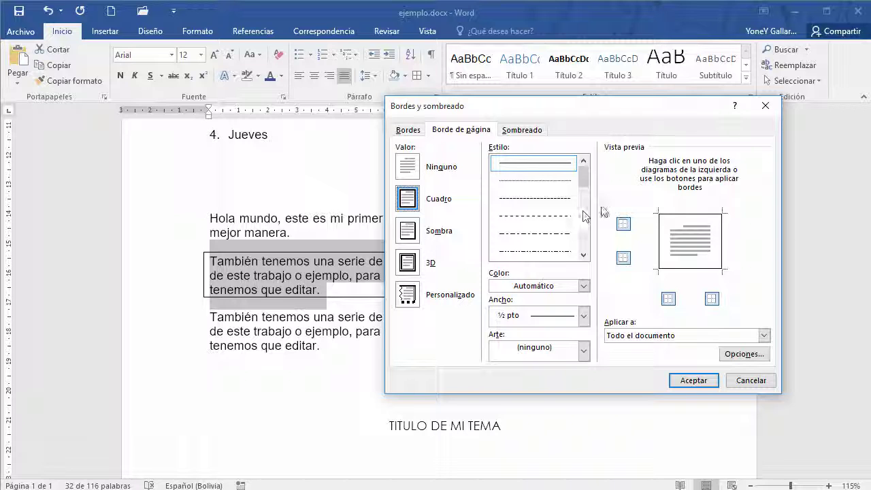
left_click(586, 258)
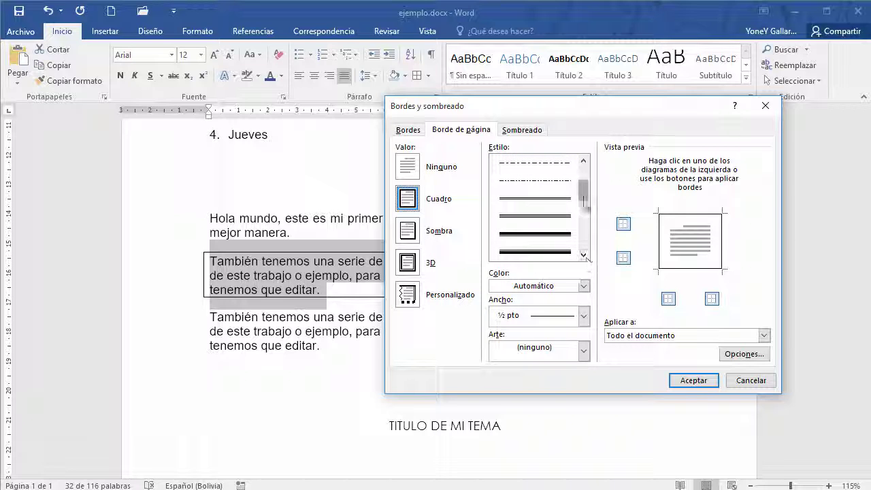
left_click_drag(585, 196, 584, 170)
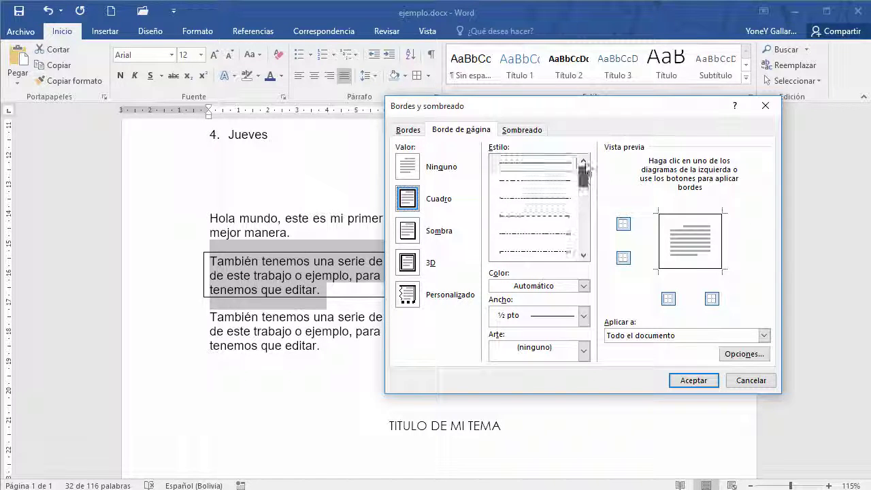
left_click(551, 167)
left_click(584, 315)
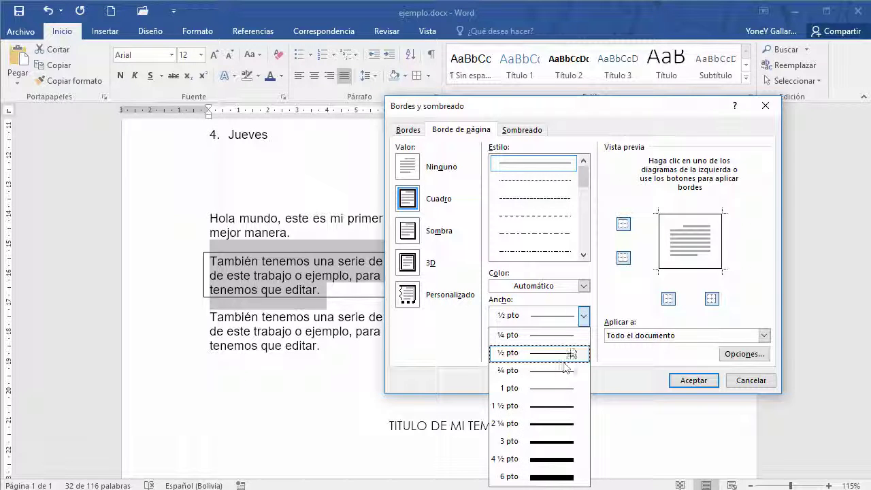
left_click(551, 405)
Choose the red apples art for the page border and apply it to the whole document
left_click(584, 350)
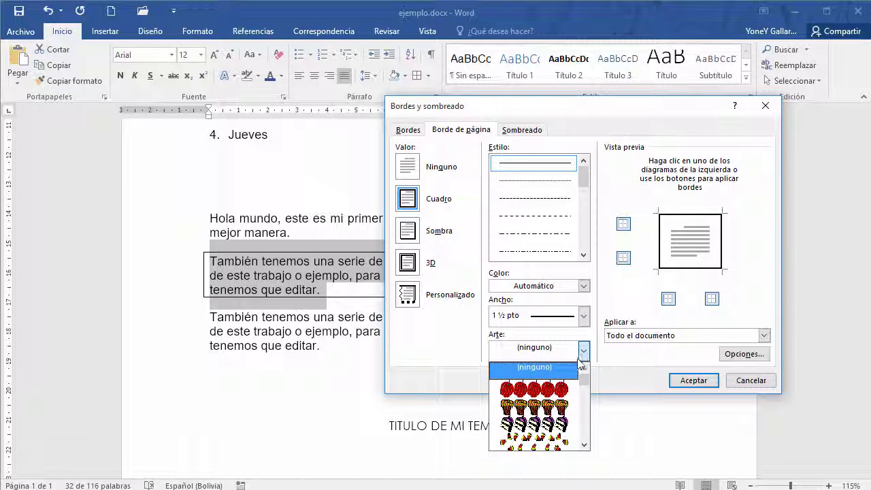
left_click(534, 389)
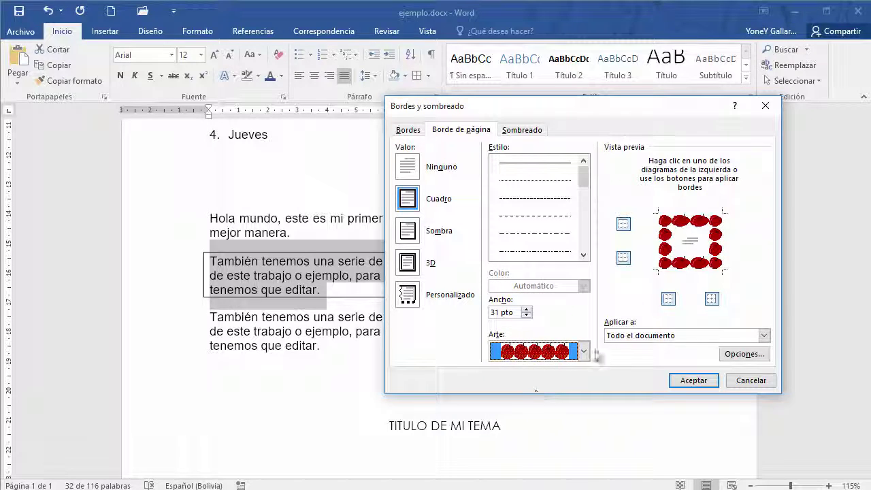
left_click(695, 381)
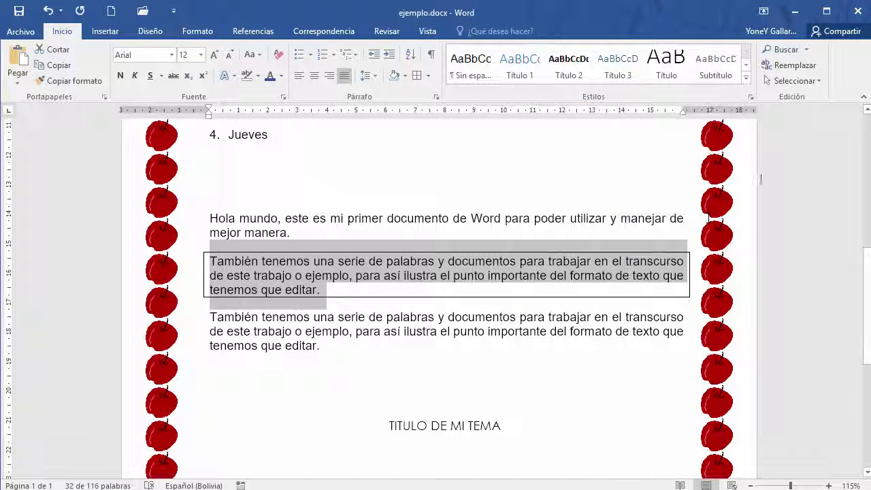
scroll(747, 286, "up", 10)
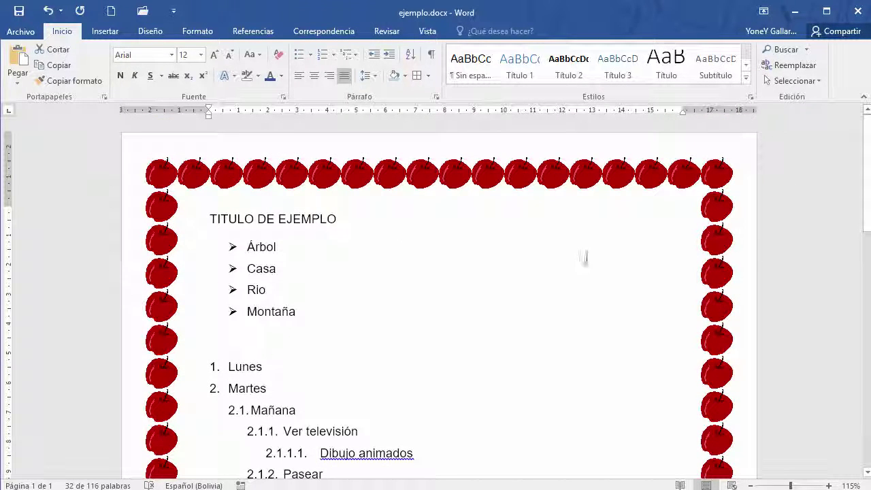
scroll(570, 288, "down", 1)
scroll(570, 288, "up", 1)
Change the page border options so its margins are measured from Texto, and apply them to the whole document
left_click(428, 75)
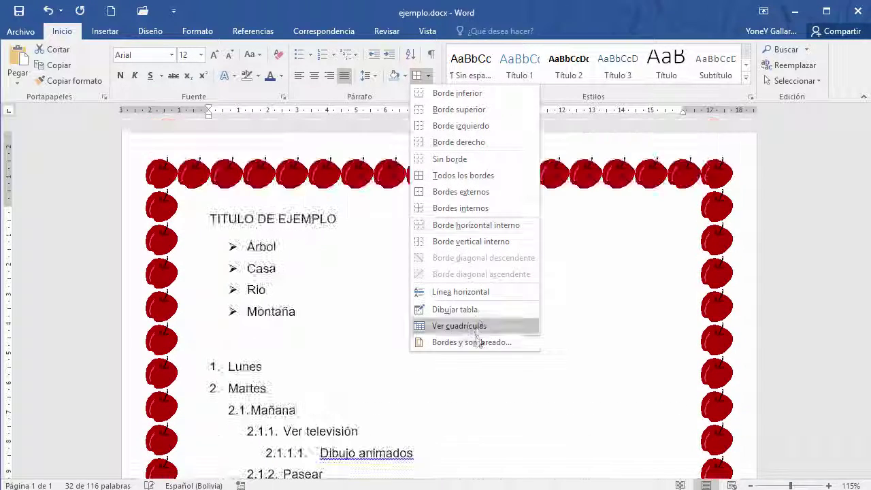
left_click(477, 342)
left_click(476, 130)
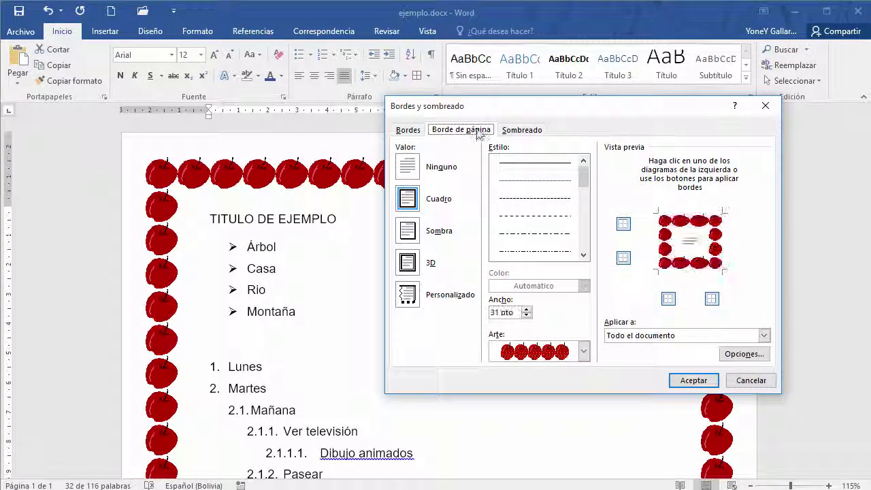
left_click(746, 354)
left_click(412, 173)
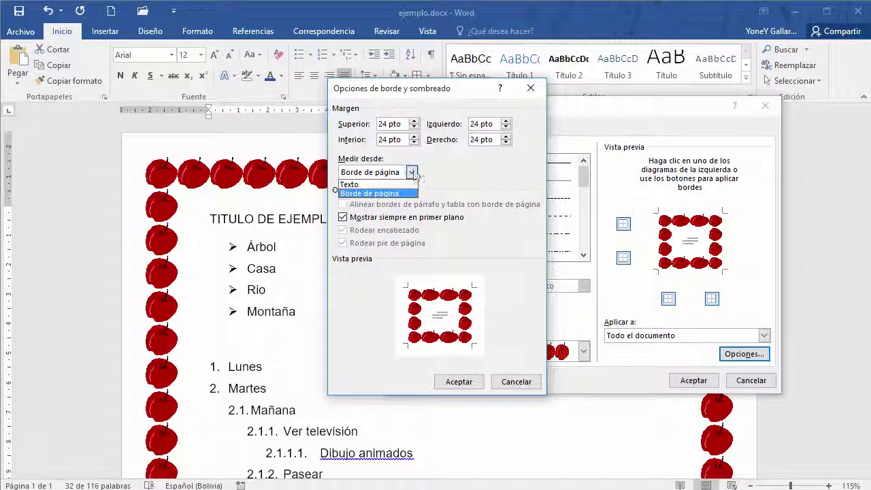
left_click(403, 185)
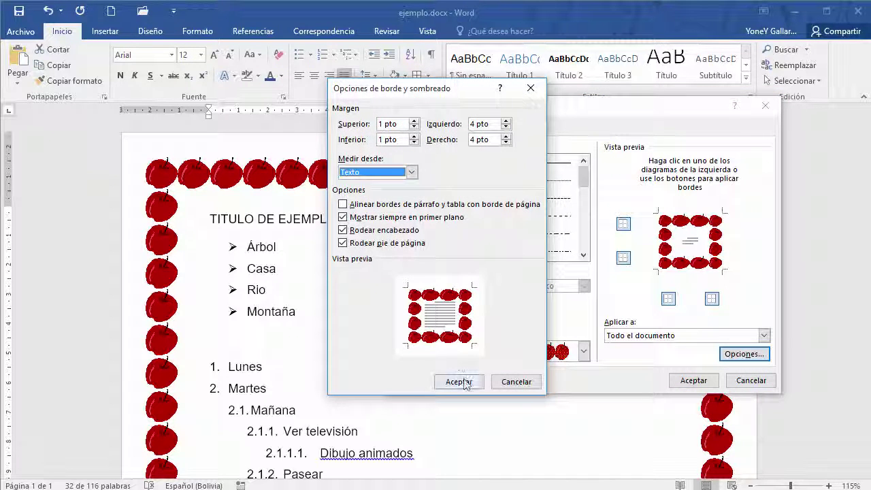
left_click(459, 382)
left_click(691, 381)
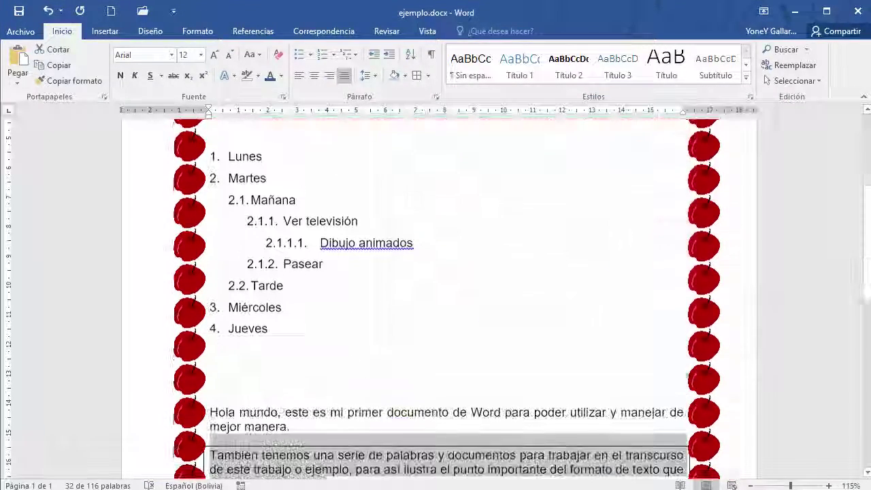
scroll(242, 211, "up", 5)
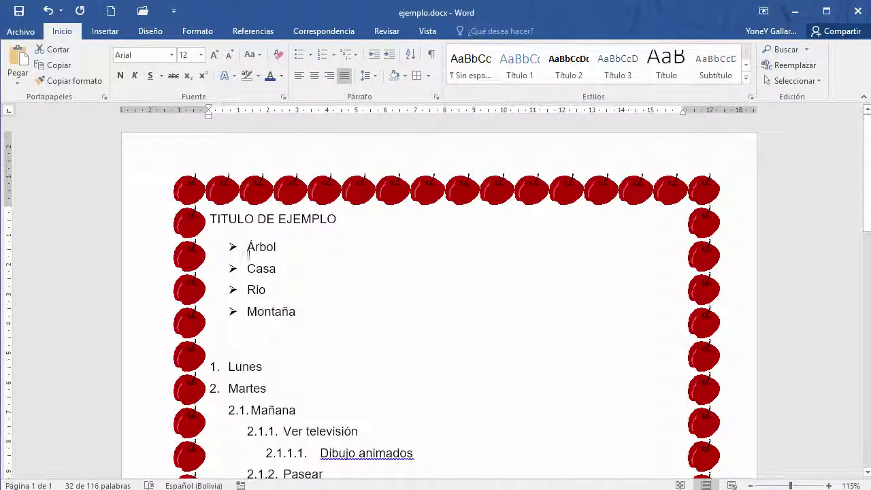
Remove the apple art from the page border by setting Arte to (ninguno)
left_click(428, 76)
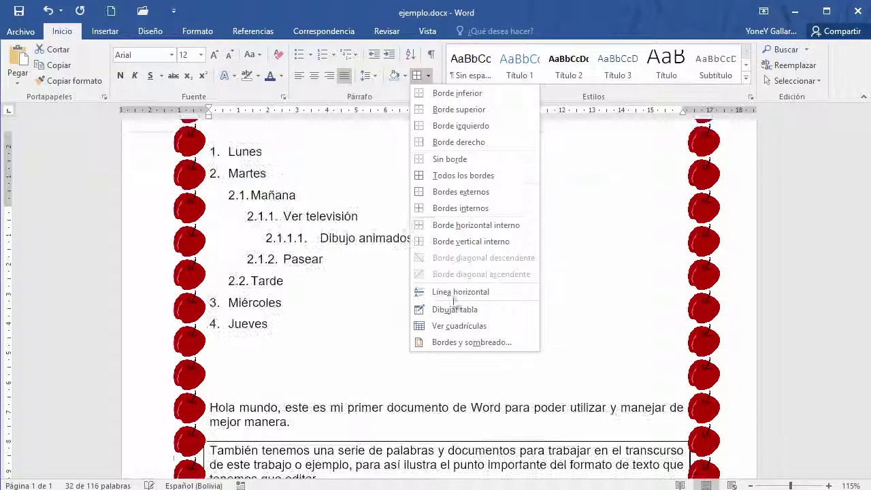
left_click(463, 347)
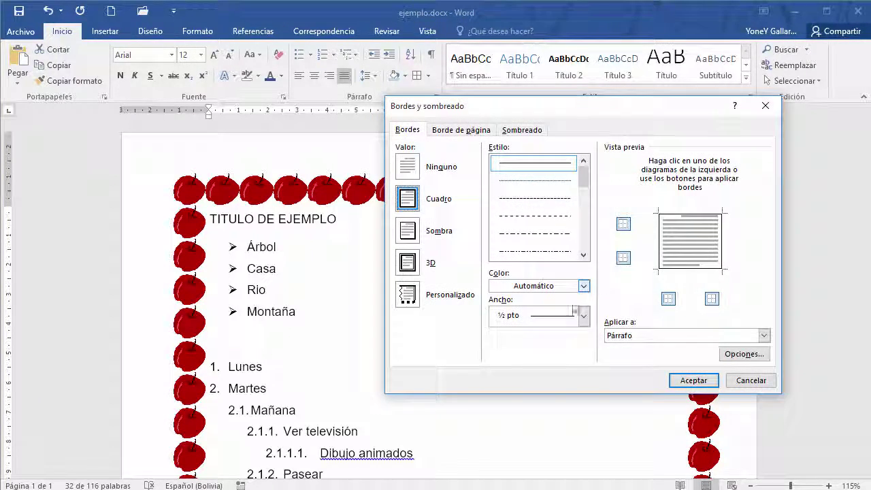
left_click(584, 316)
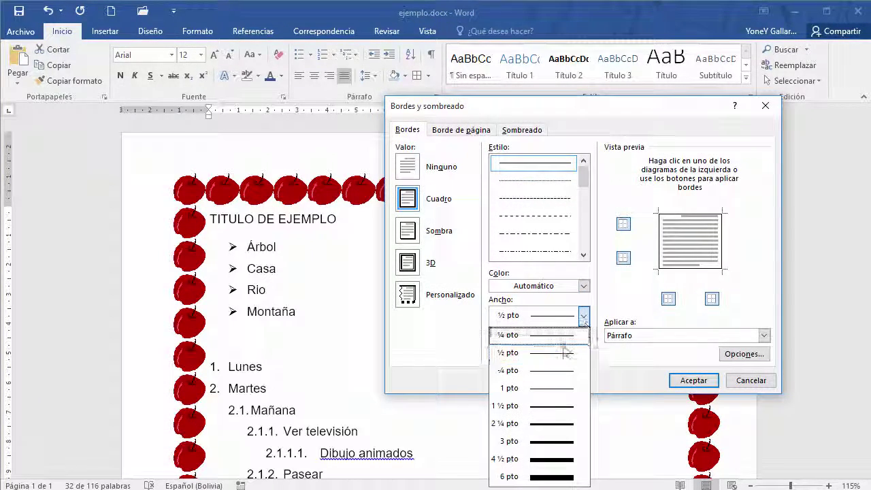
left_click(471, 135)
left_click(584, 352)
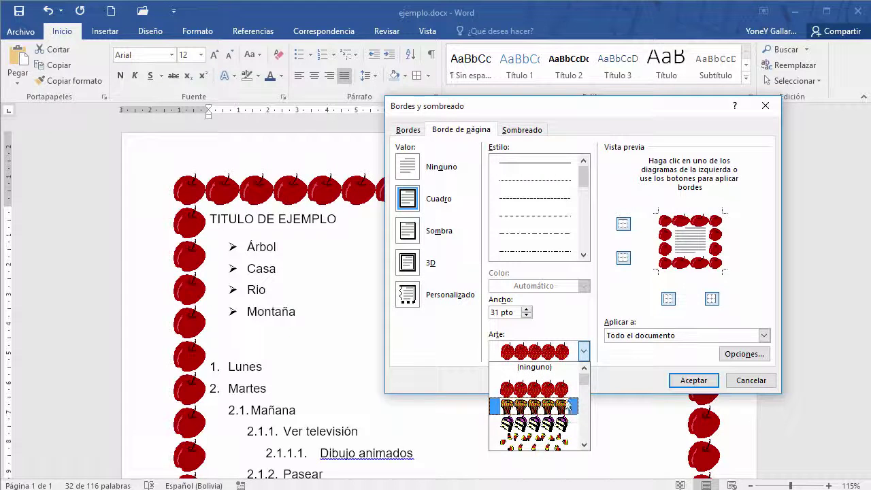
left_click(534, 365)
Give the page border the thick-and-thin double line style at 3 pto and apply it to the whole document
left_click_drag(584, 175, 589, 195)
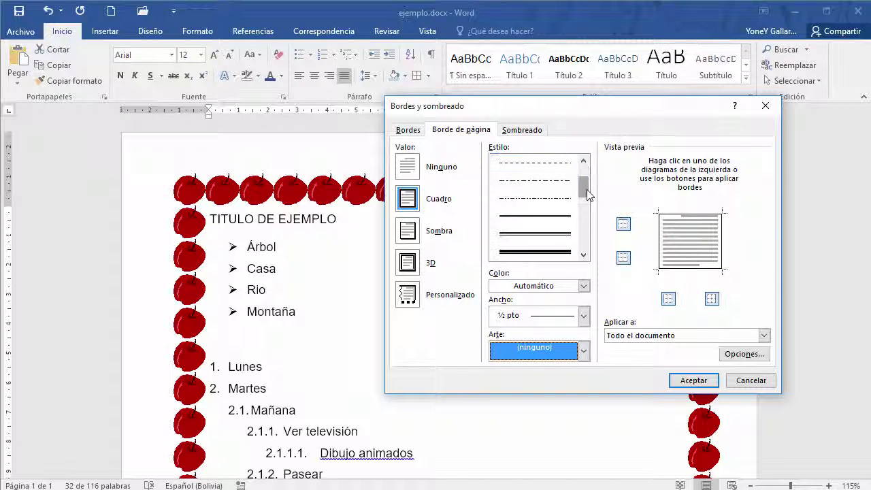
left_click(567, 249)
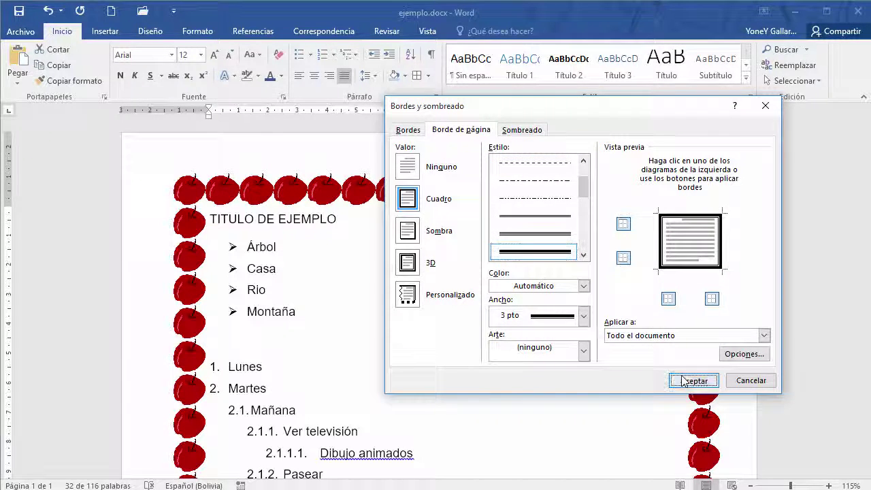
left_click(690, 381)
scroll(623, 363, "up", 1)
scroll(674, 409, "down", 4)
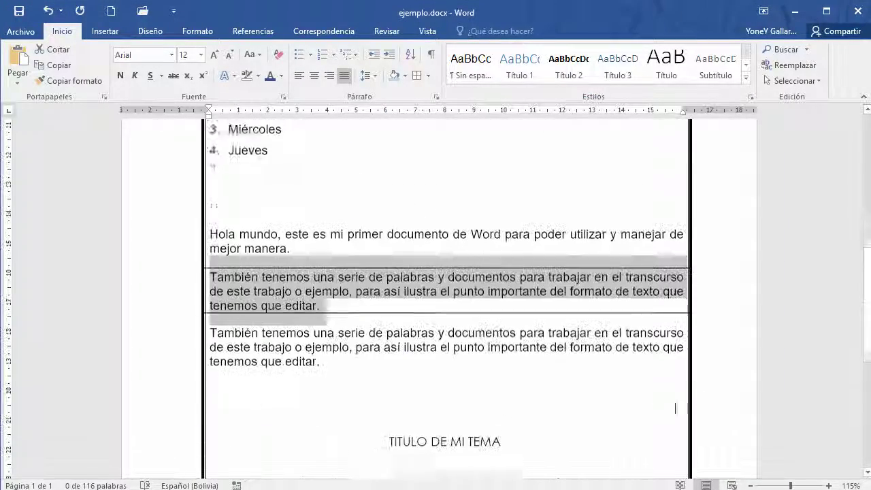
left_click(734, 365)
scroll(734, 365, "down", 7)
scroll(732, 366, "up", 11)
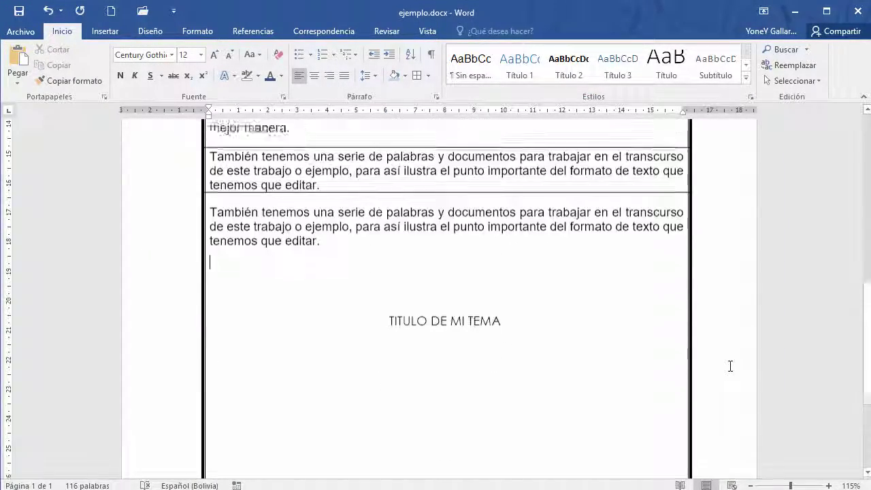
scroll(731, 367, "up", 4)
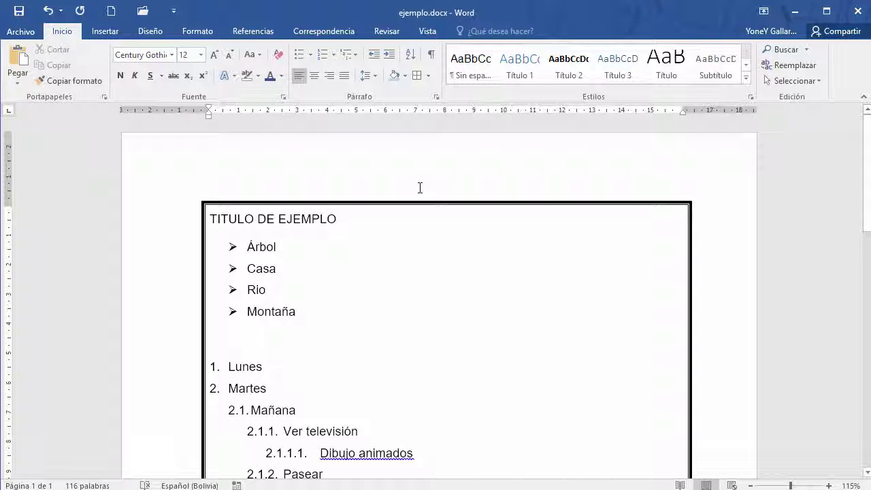
Remove the page border by setting its value to Ninguno for the whole document
left_click(428, 75)
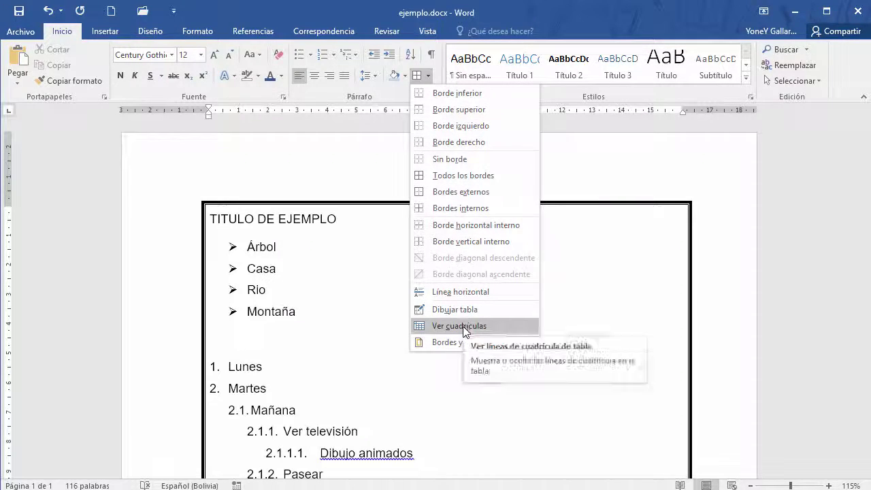
scroll(465, 330, "down", 5)
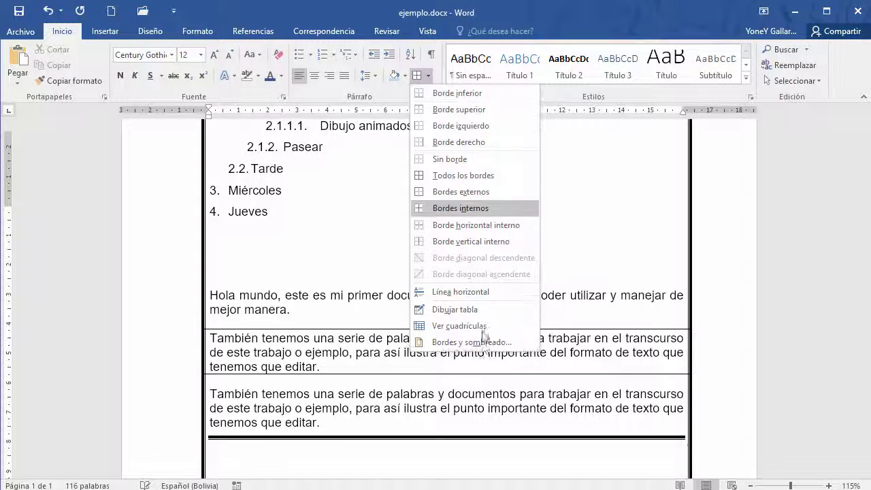
left_click(483, 343)
left_click(465, 129)
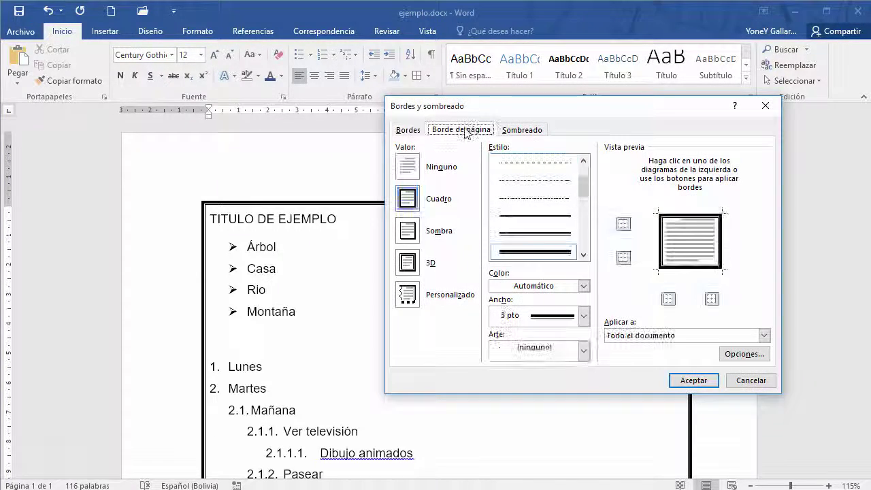
left_click(583, 171)
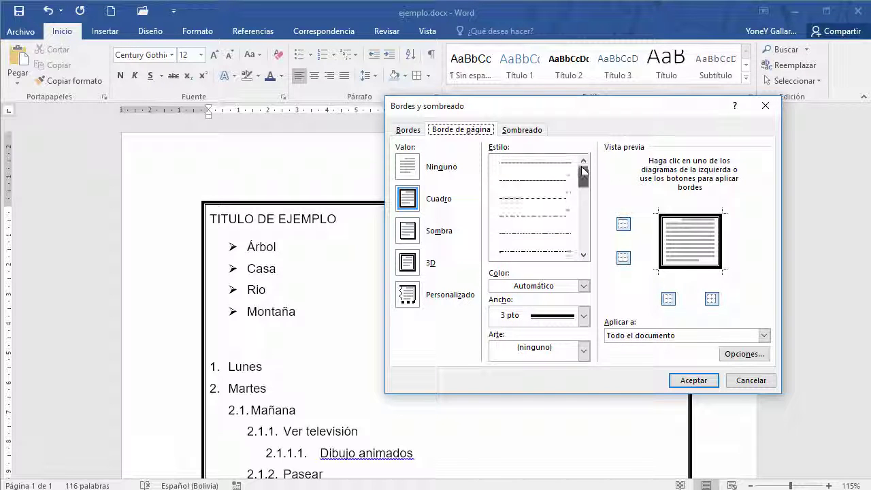
left_click(416, 170)
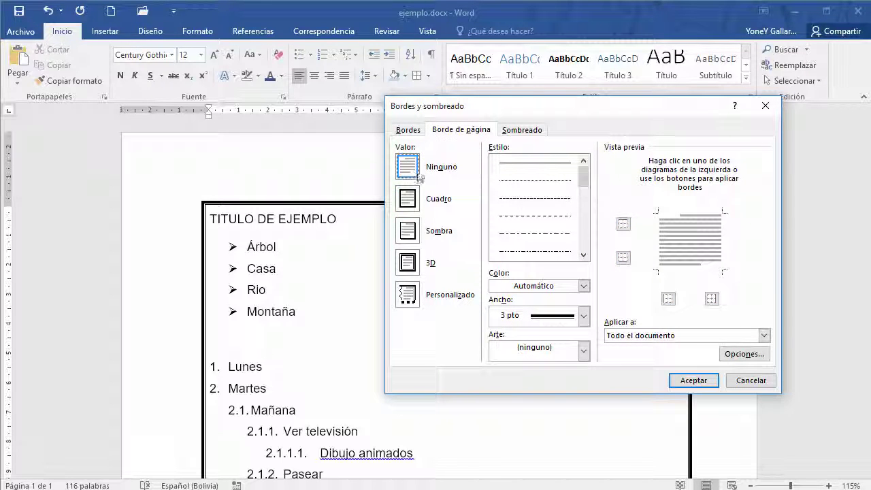
left_click(681, 380)
Place the cursor in the paragraph below the bordered one, view the Portapapeles pane and close it
scroll(546, 339, "down", 3)
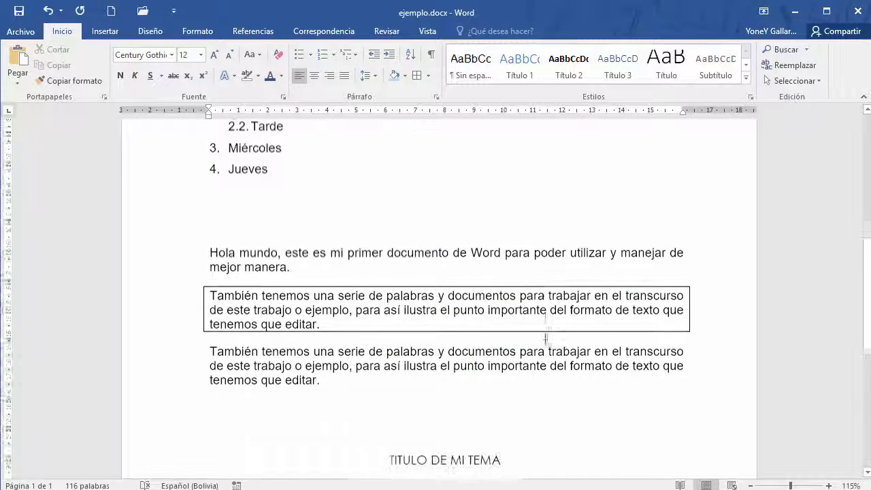
left_click(305, 289)
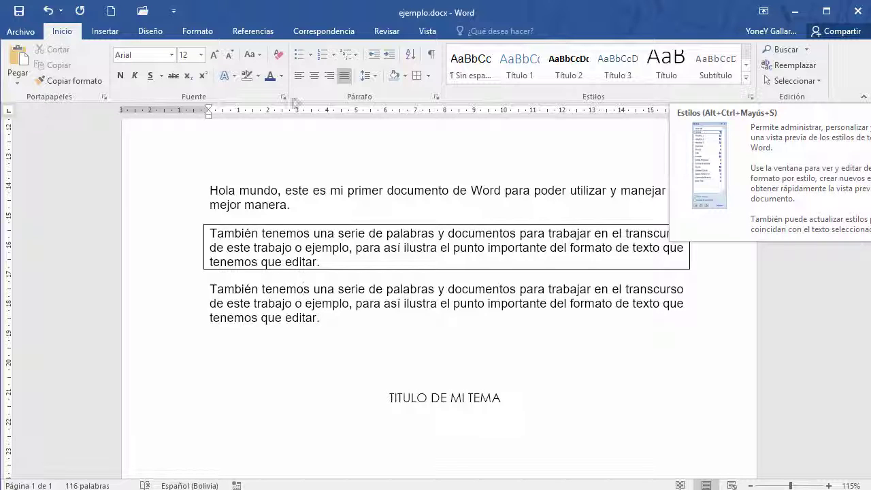
left_click(104, 100)
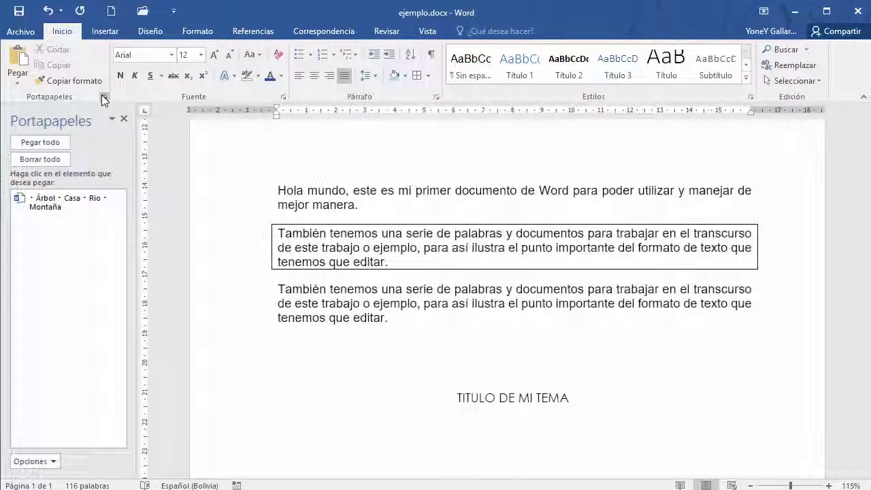
left_click(124, 120)
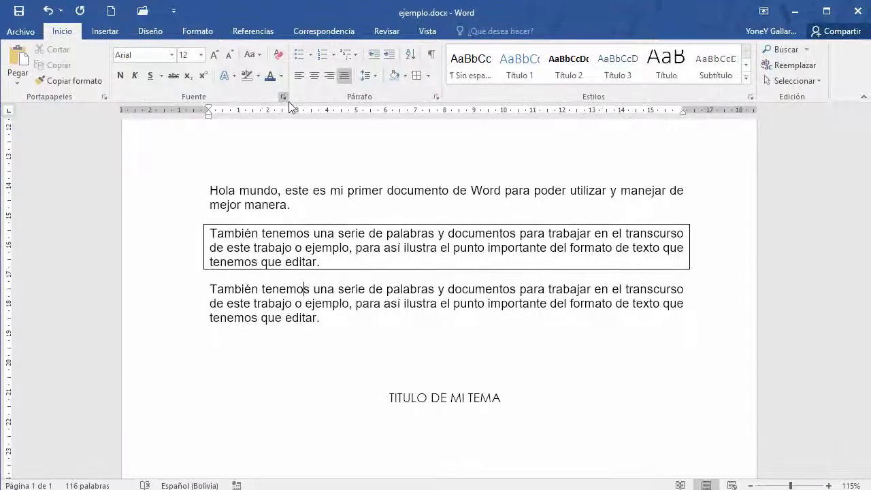
Examine the Fuente dialog, including its Avanzado settings, and the Párrafo dialog for the current paragraph, cancelling both
left_click(283, 96)
left_click_drag(440, 91, 484, 147)
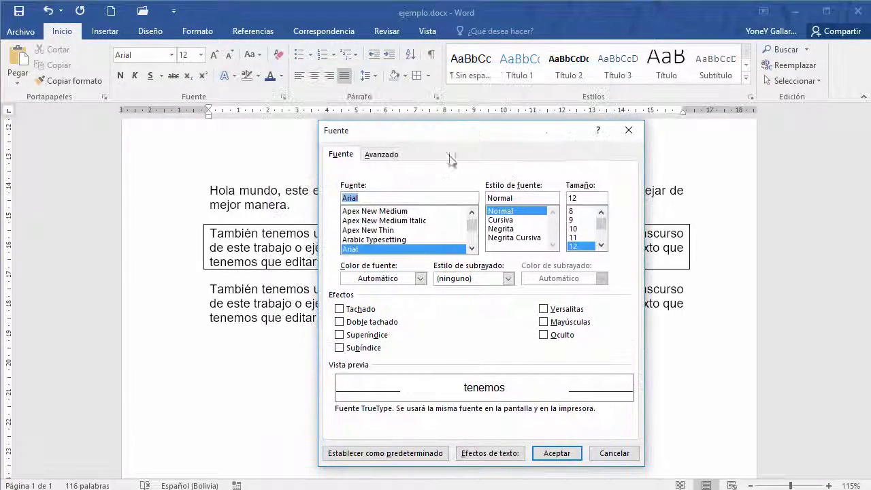
left_click(378, 155)
left_click(353, 157)
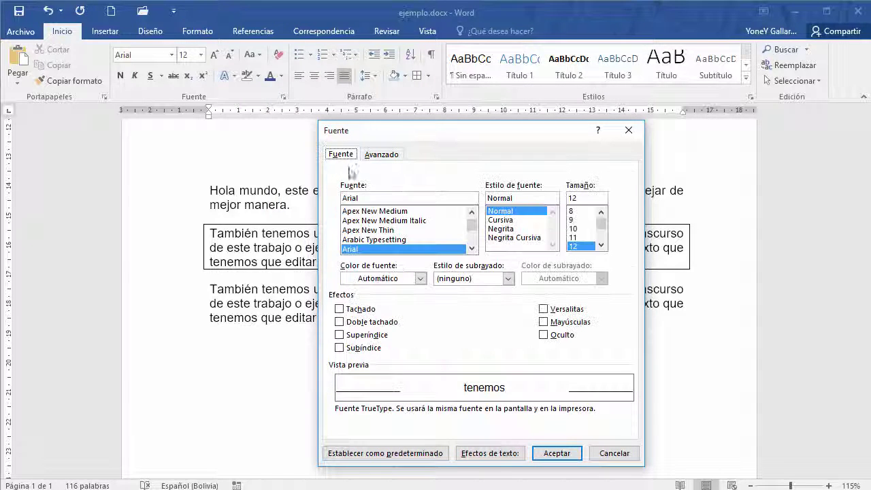
left_click(617, 456)
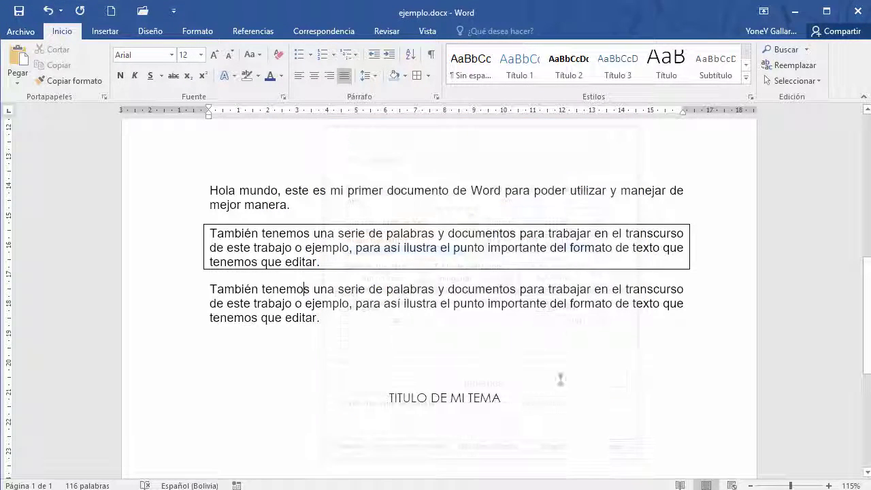
left_click(436, 97)
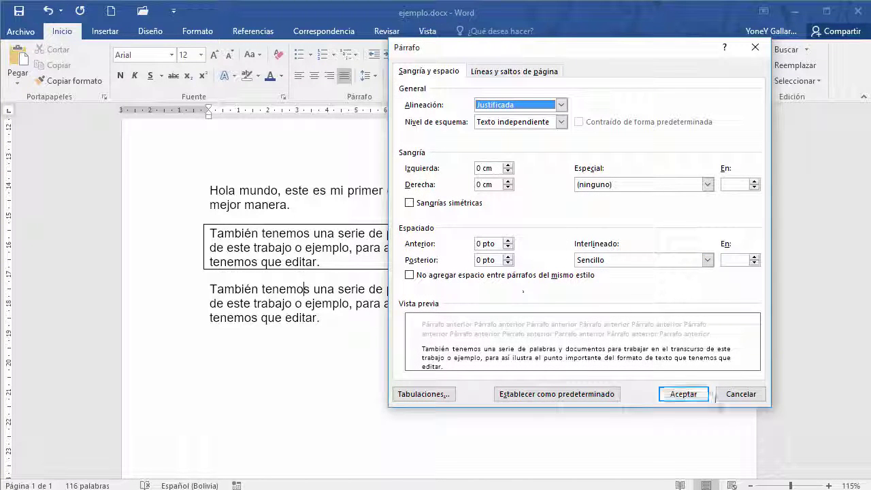
left_click(741, 395)
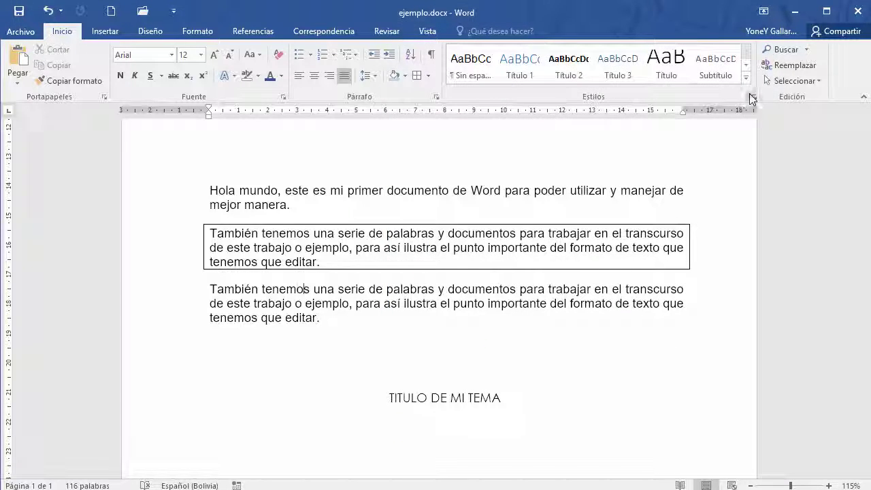